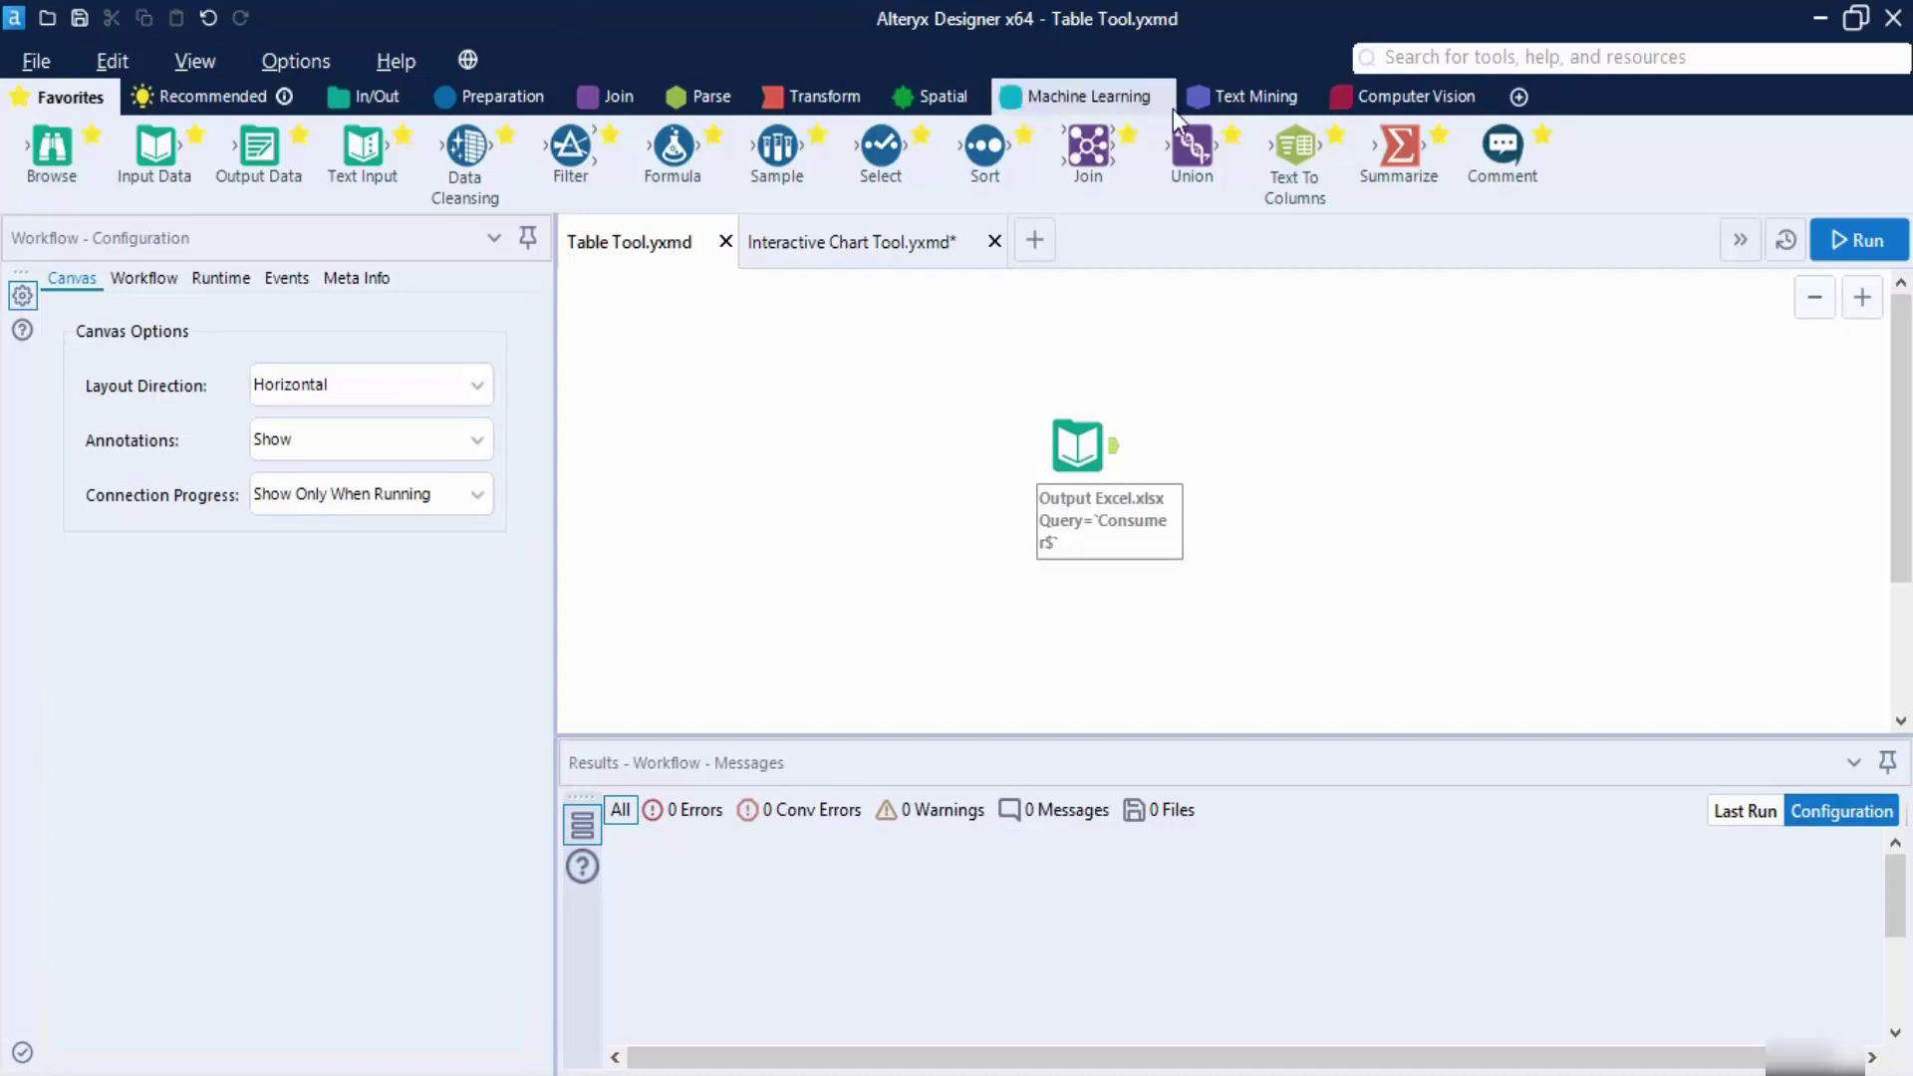
# Add the Reporting category, with all its tools including Table, to the tool palette.
pyautogui.click(1517, 98)
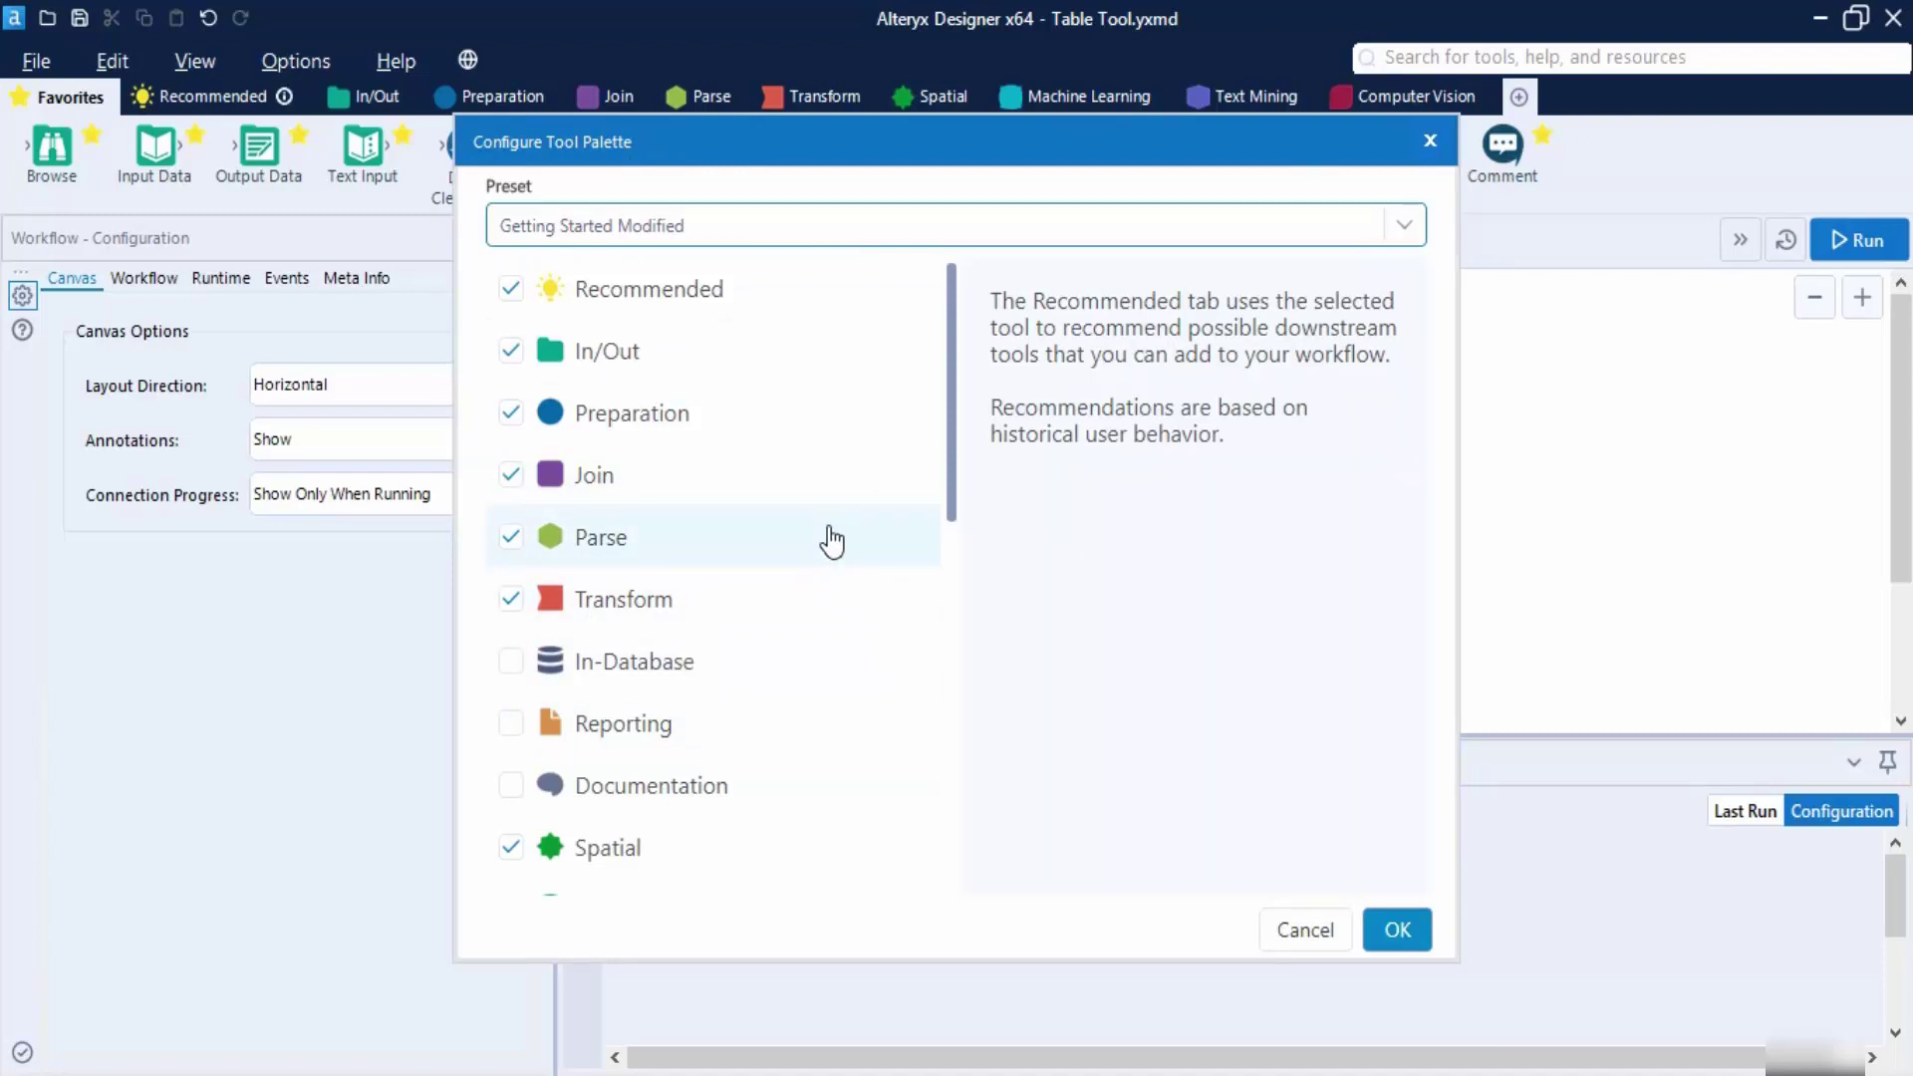
pyautogui.scroll(-10, 831, 541)
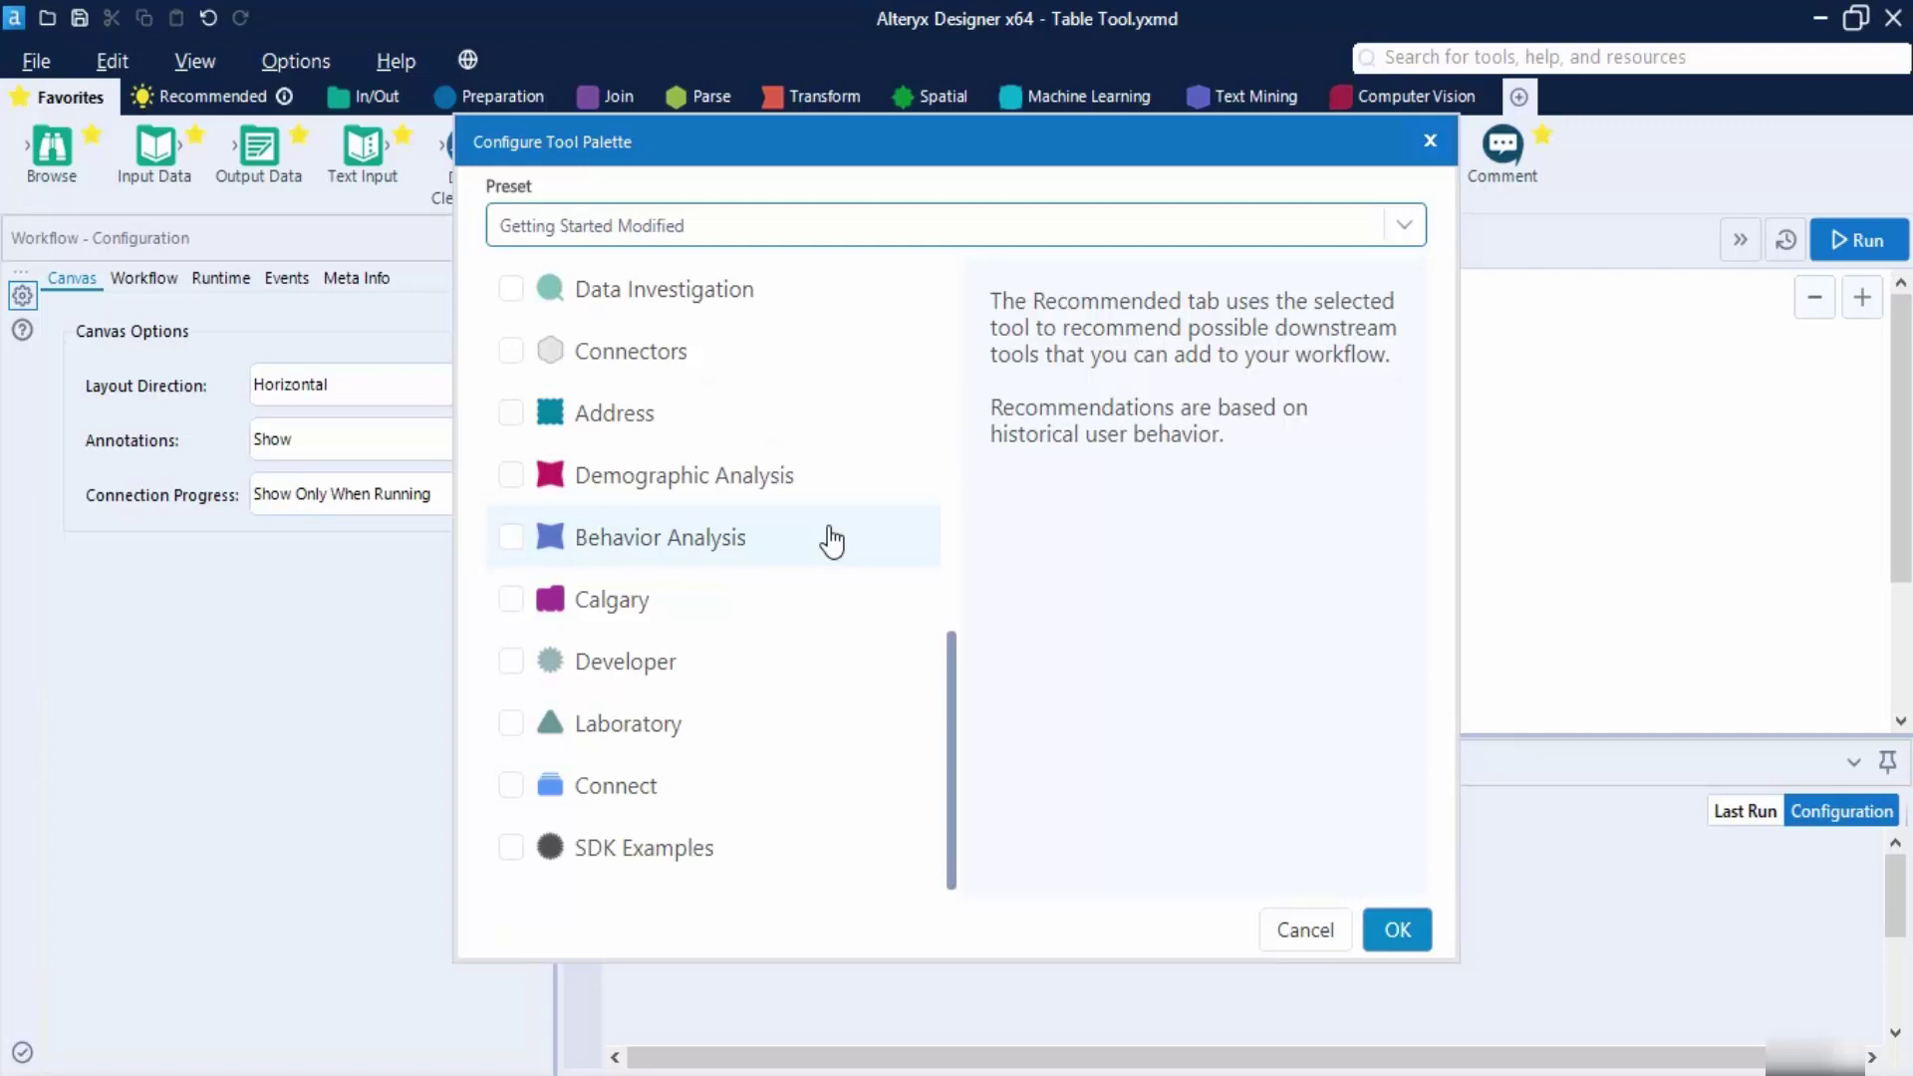
pyautogui.scroll(10, 831, 541)
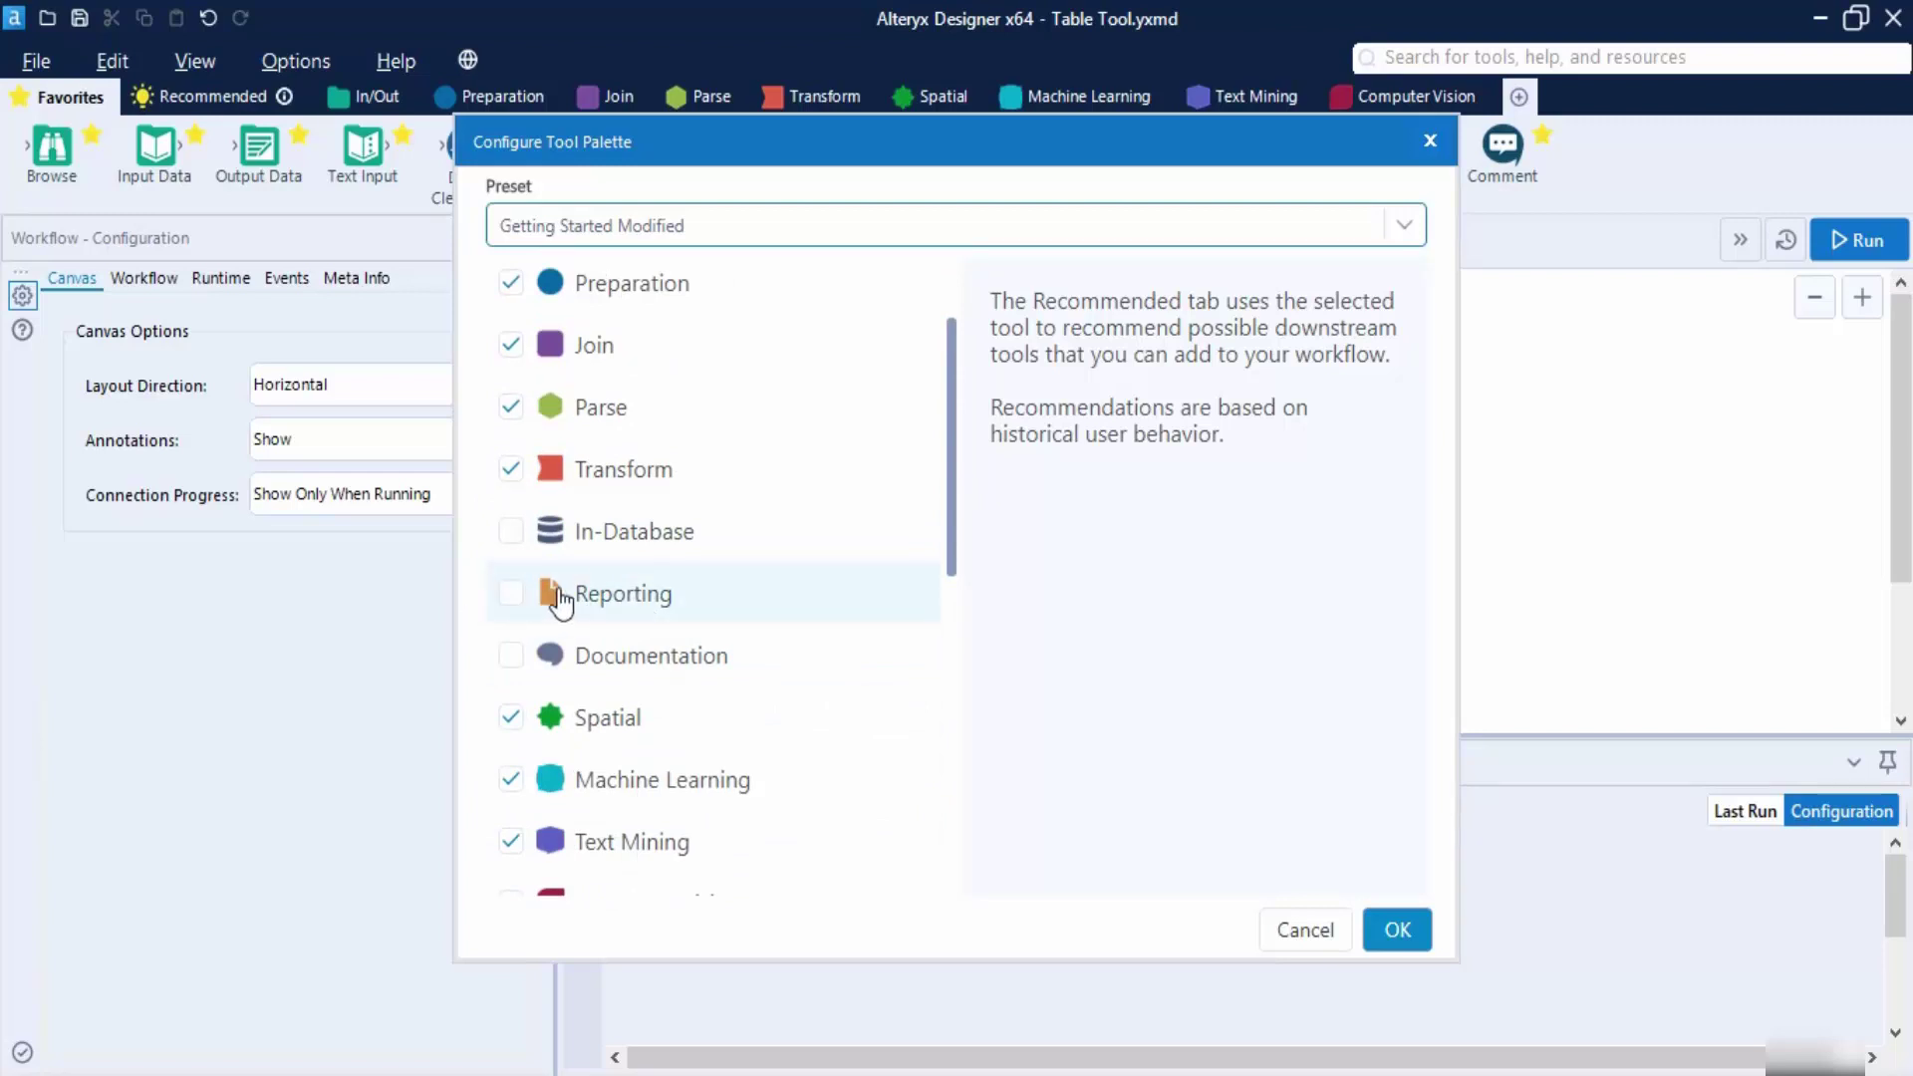
pyautogui.click(510, 596)
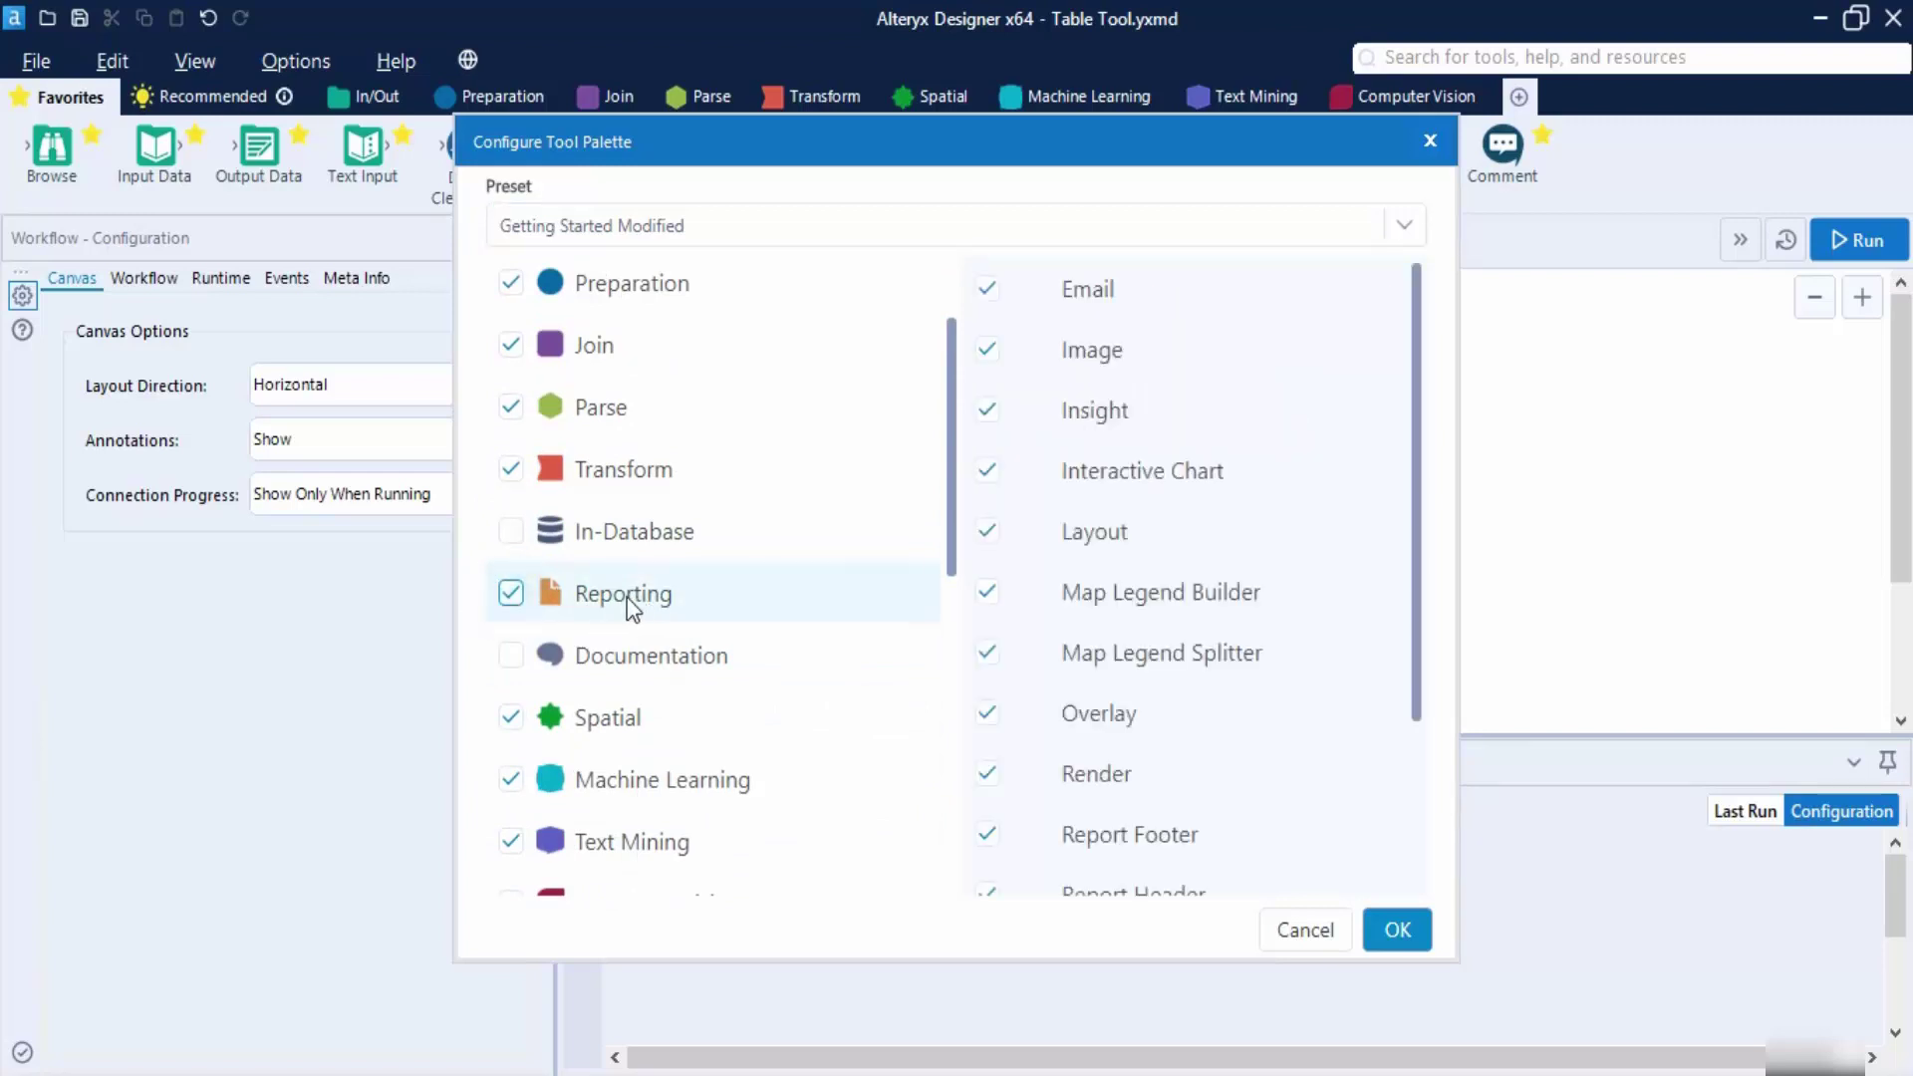
pyautogui.scroll(-3, 1136, 452)
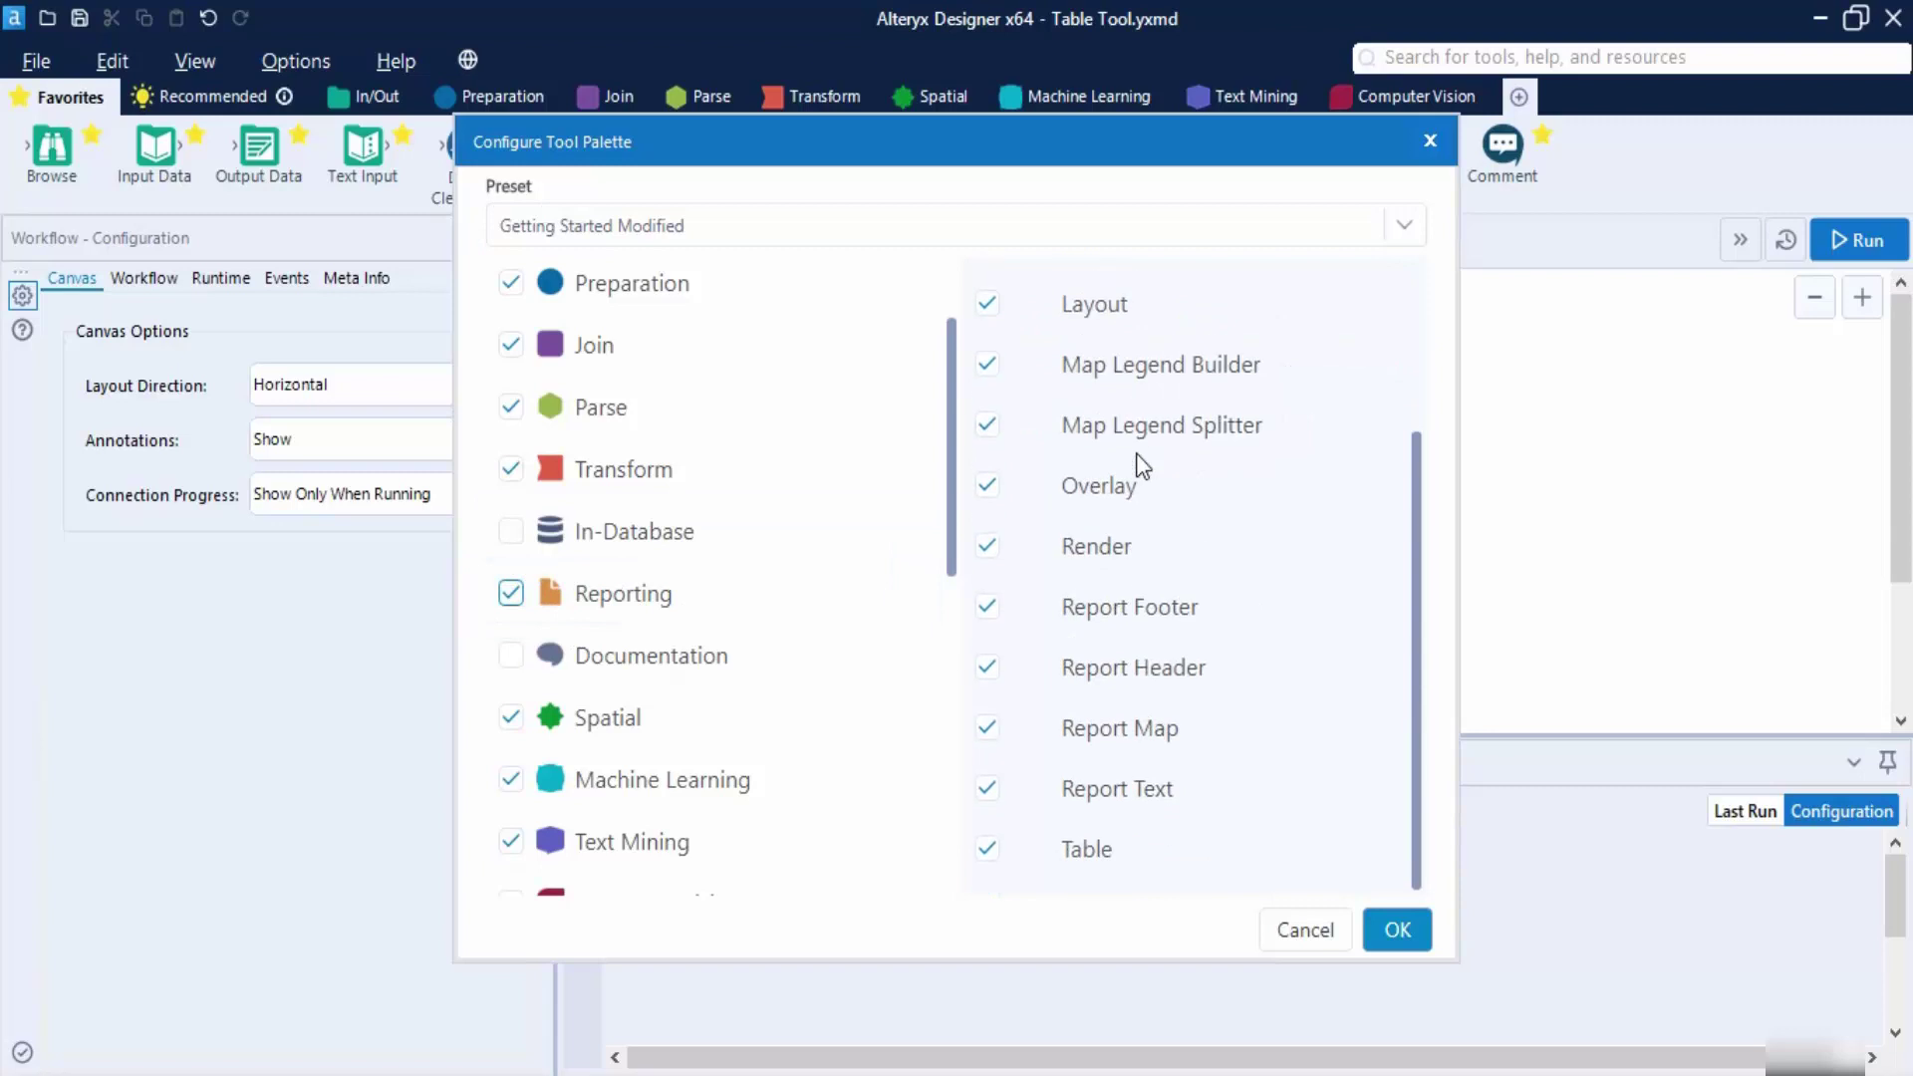
pyautogui.scroll(3, 1141, 465)
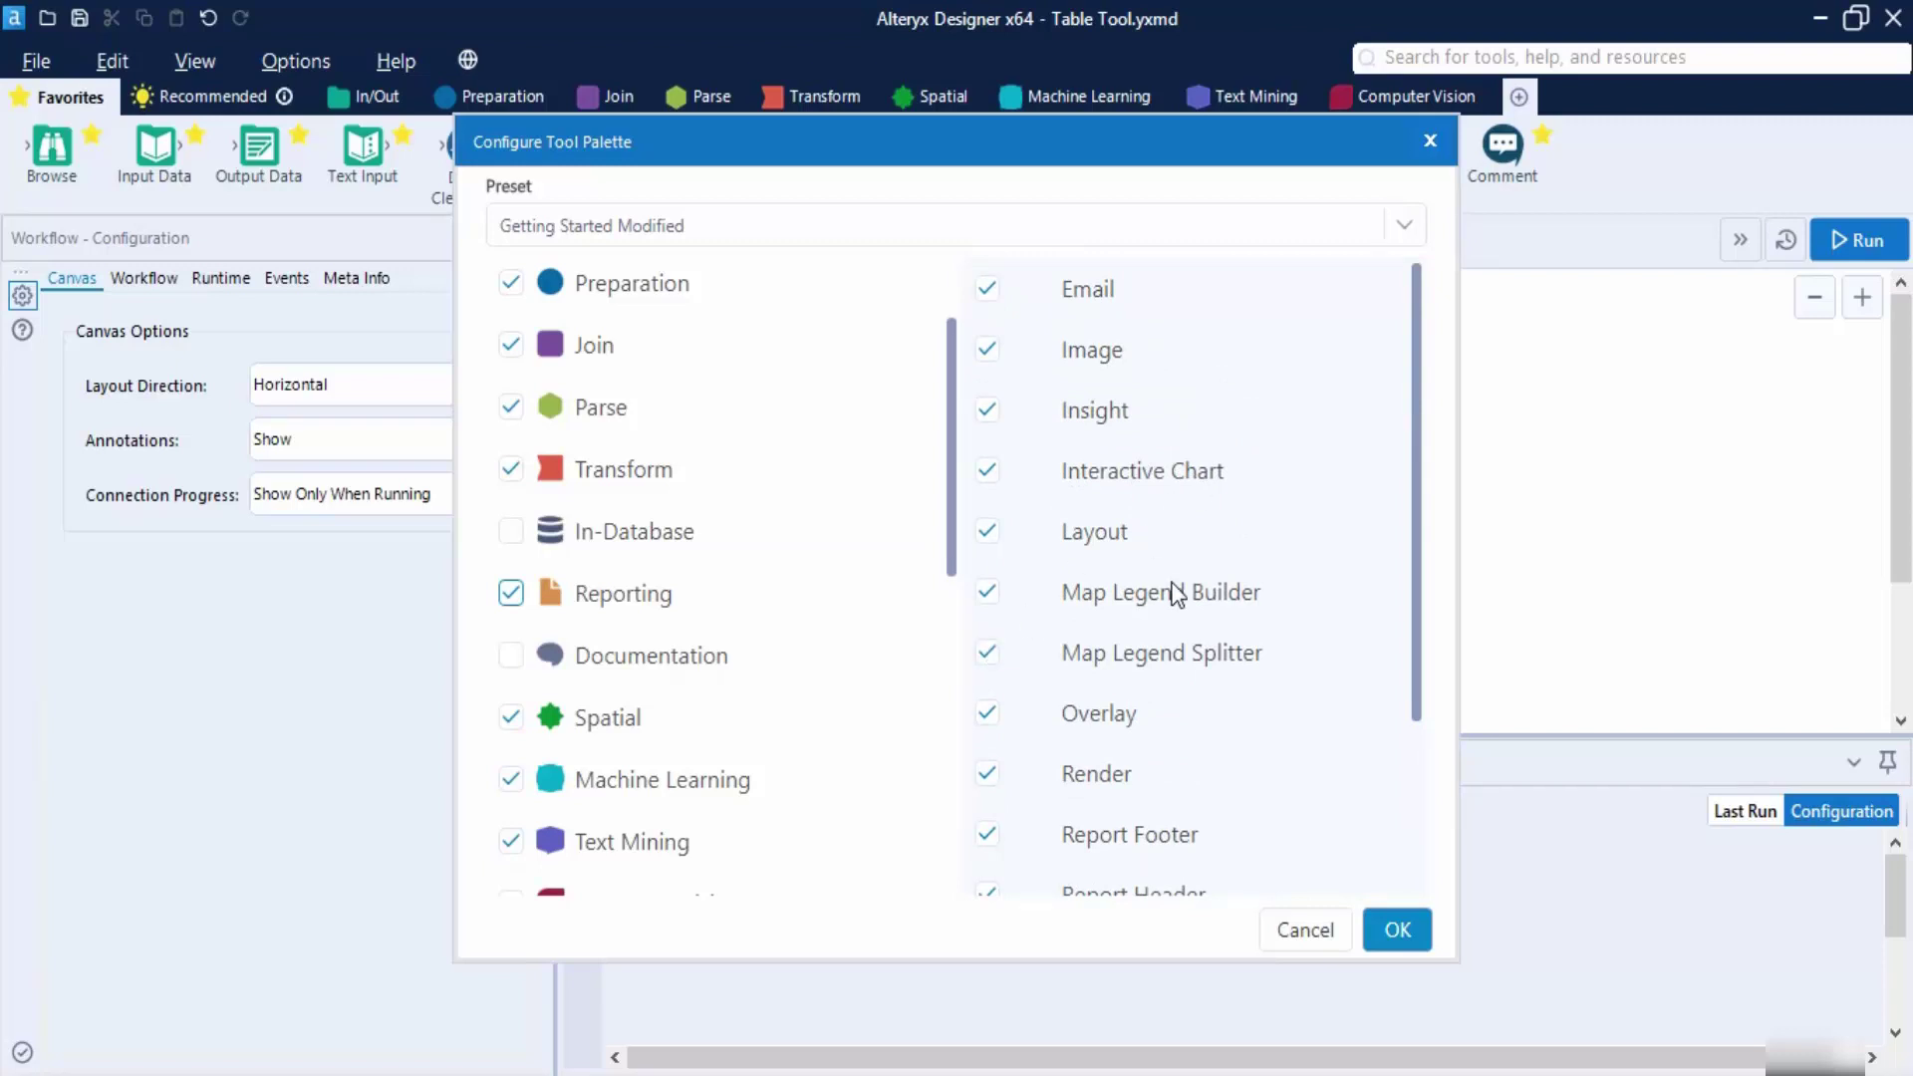
pyautogui.scroll(-3, 1178, 594)
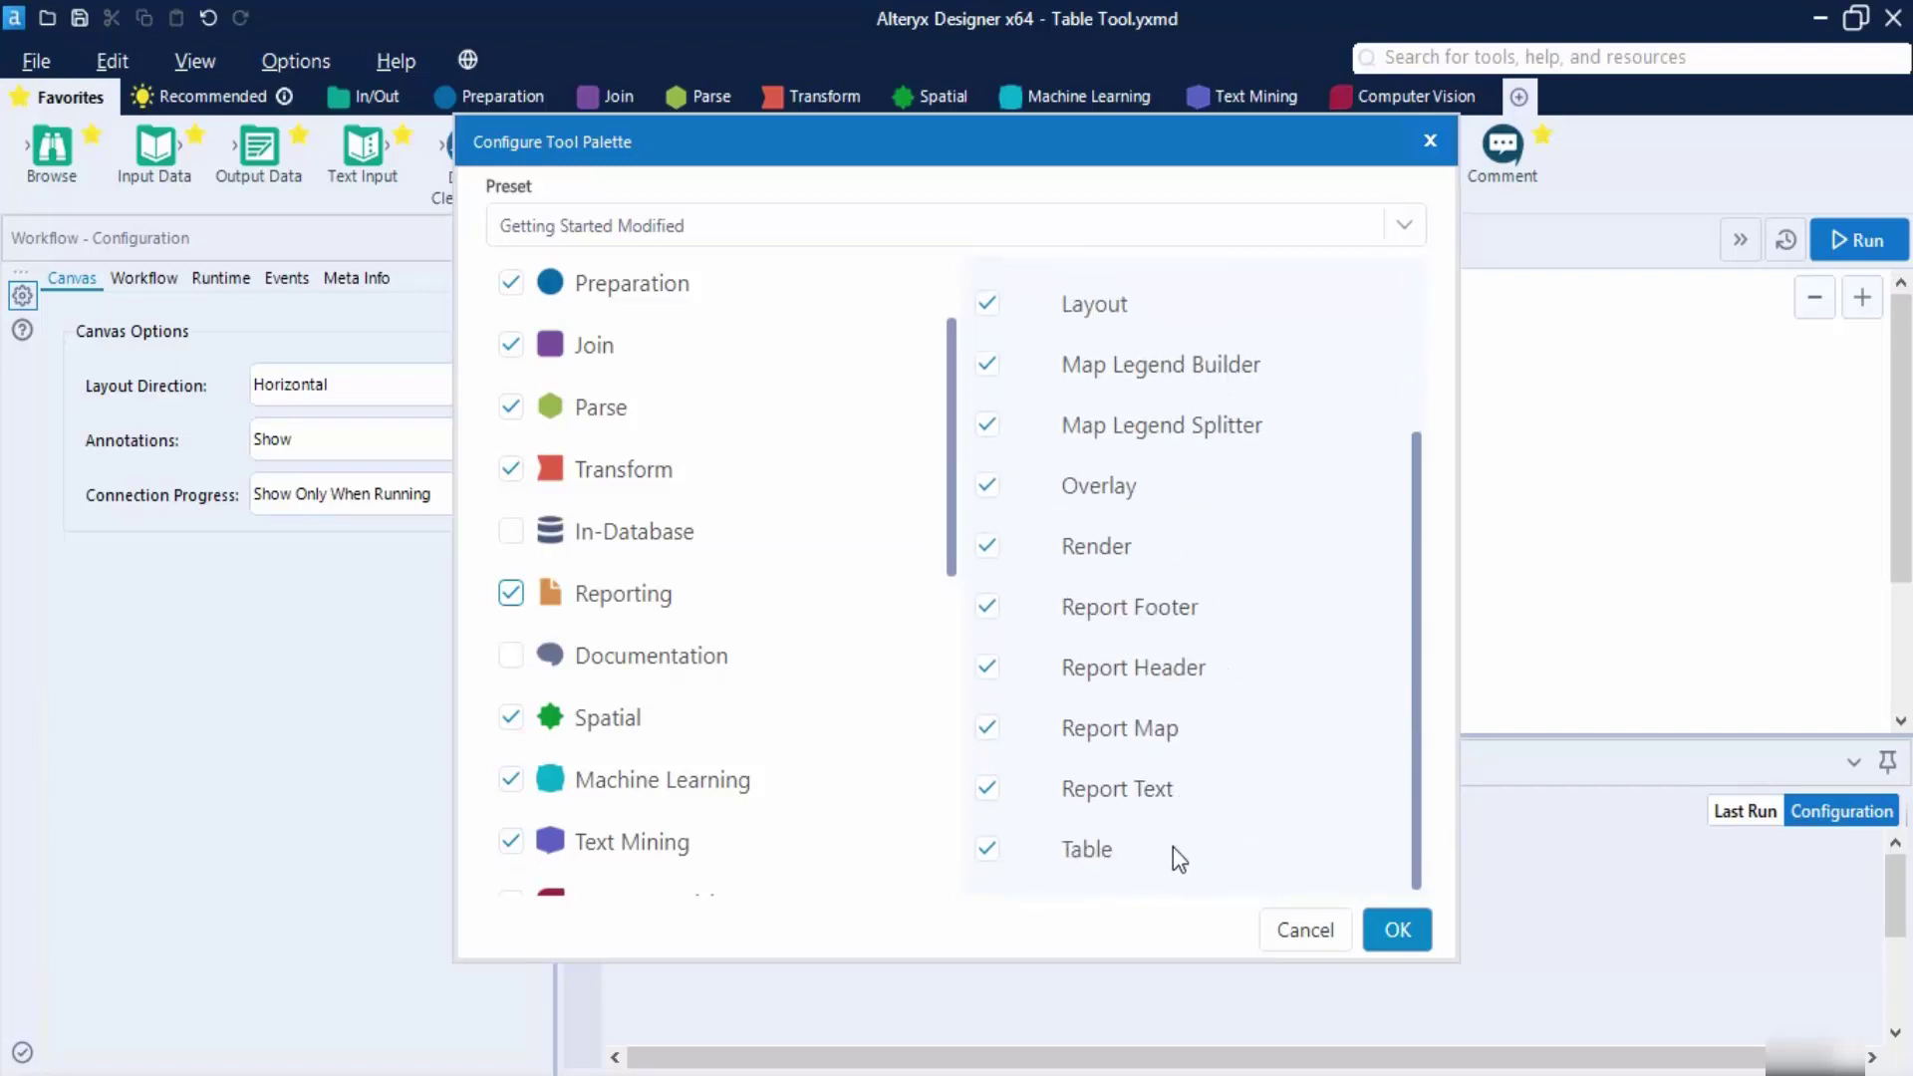
pyautogui.click(1414, 941)
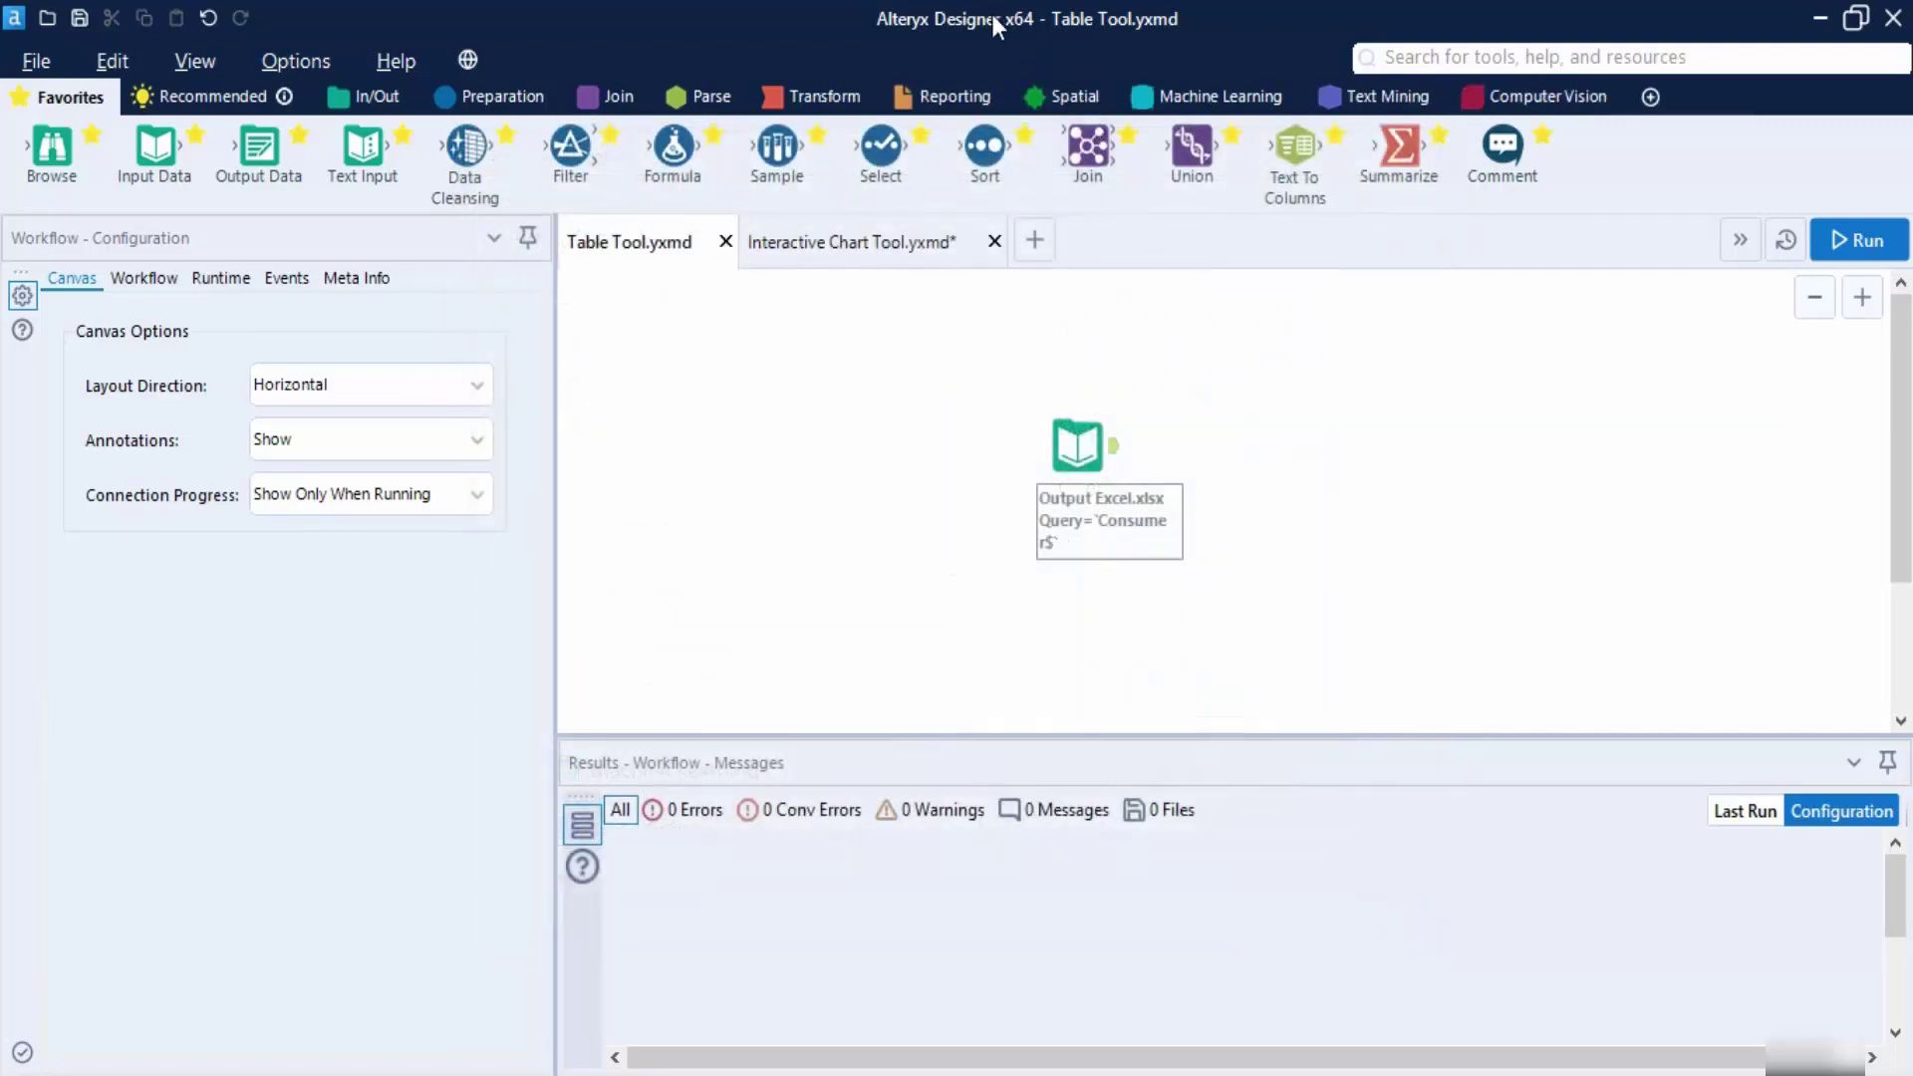
# Place a Table tool from the Reporting category on the canvas, connected to the Output Excel.xlsx input.
pyautogui.click(954, 96)
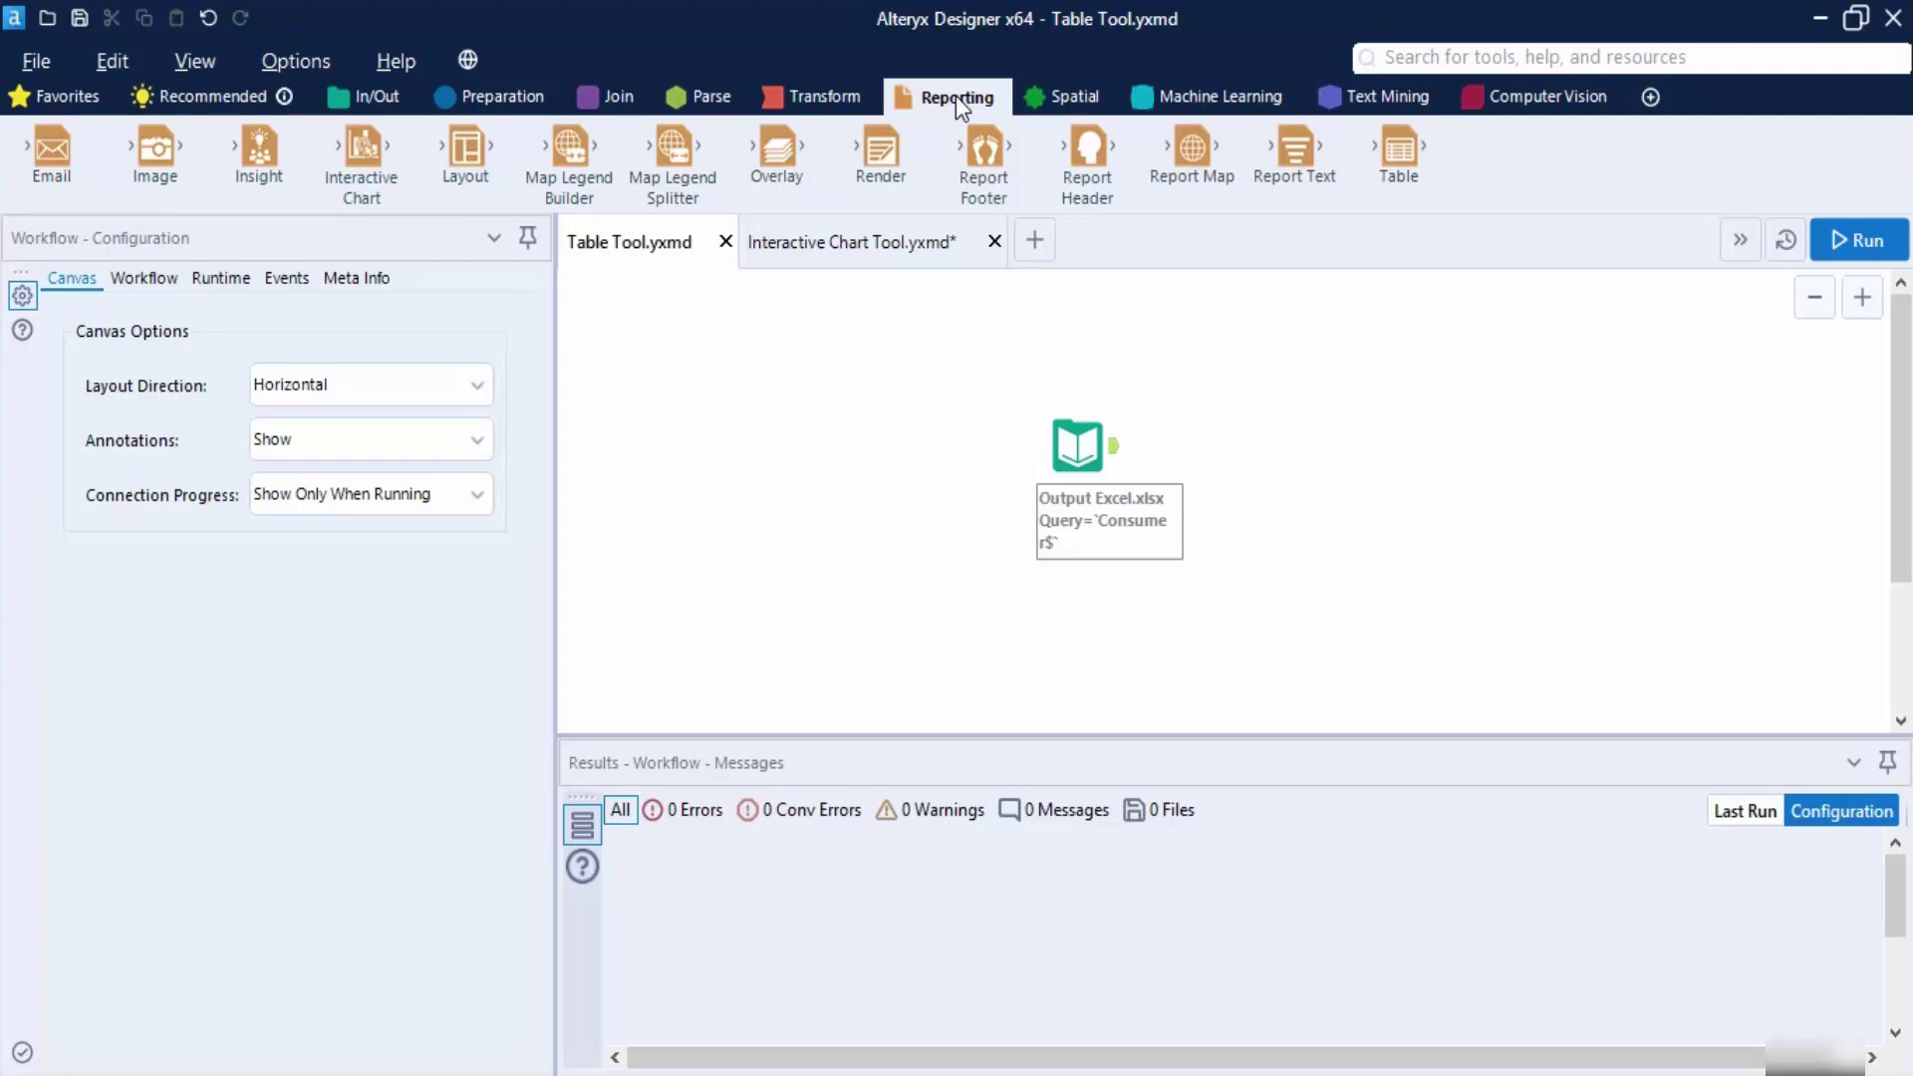
pyautogui.moveTo(1398, 149); pyautogui.dragTo(1251, 456)
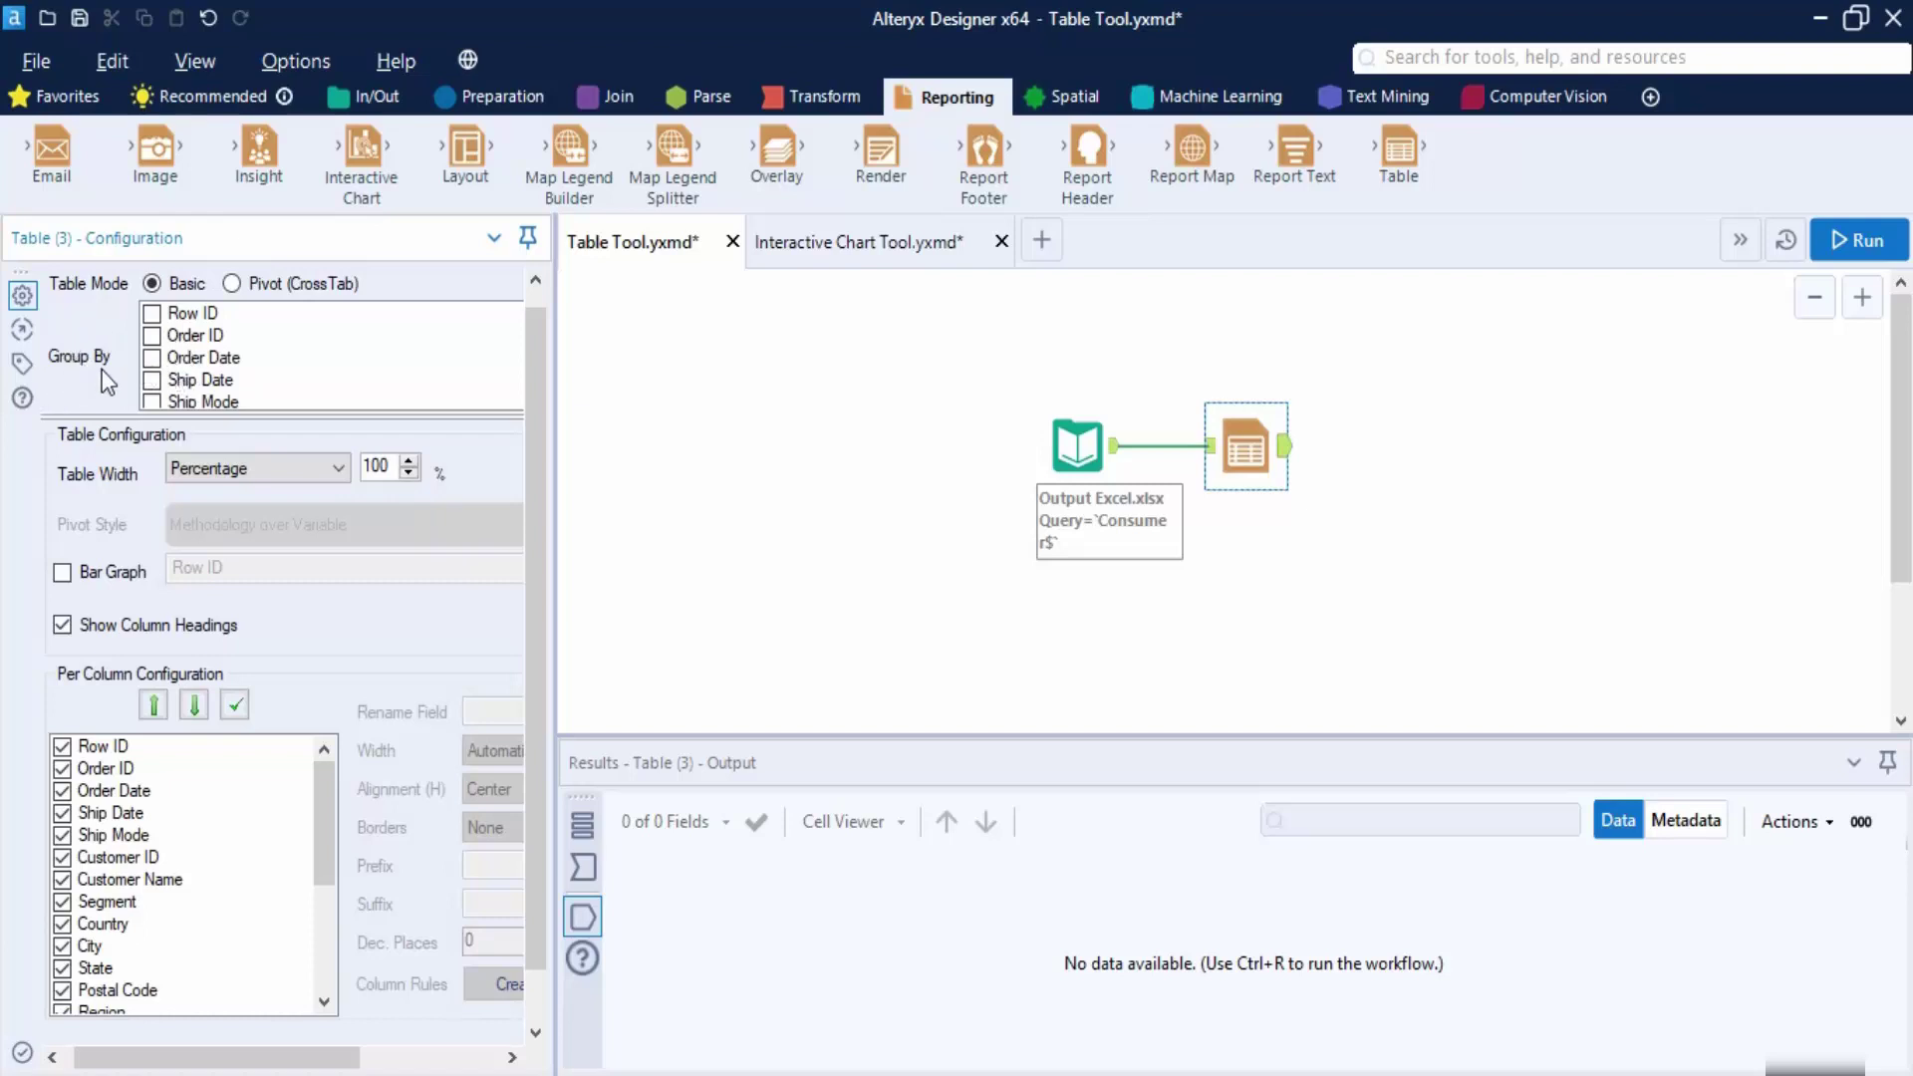
# Group the table by Category and Sub-Category in Basic table mode.
pyautogui.scroll(-2, 235, 349)
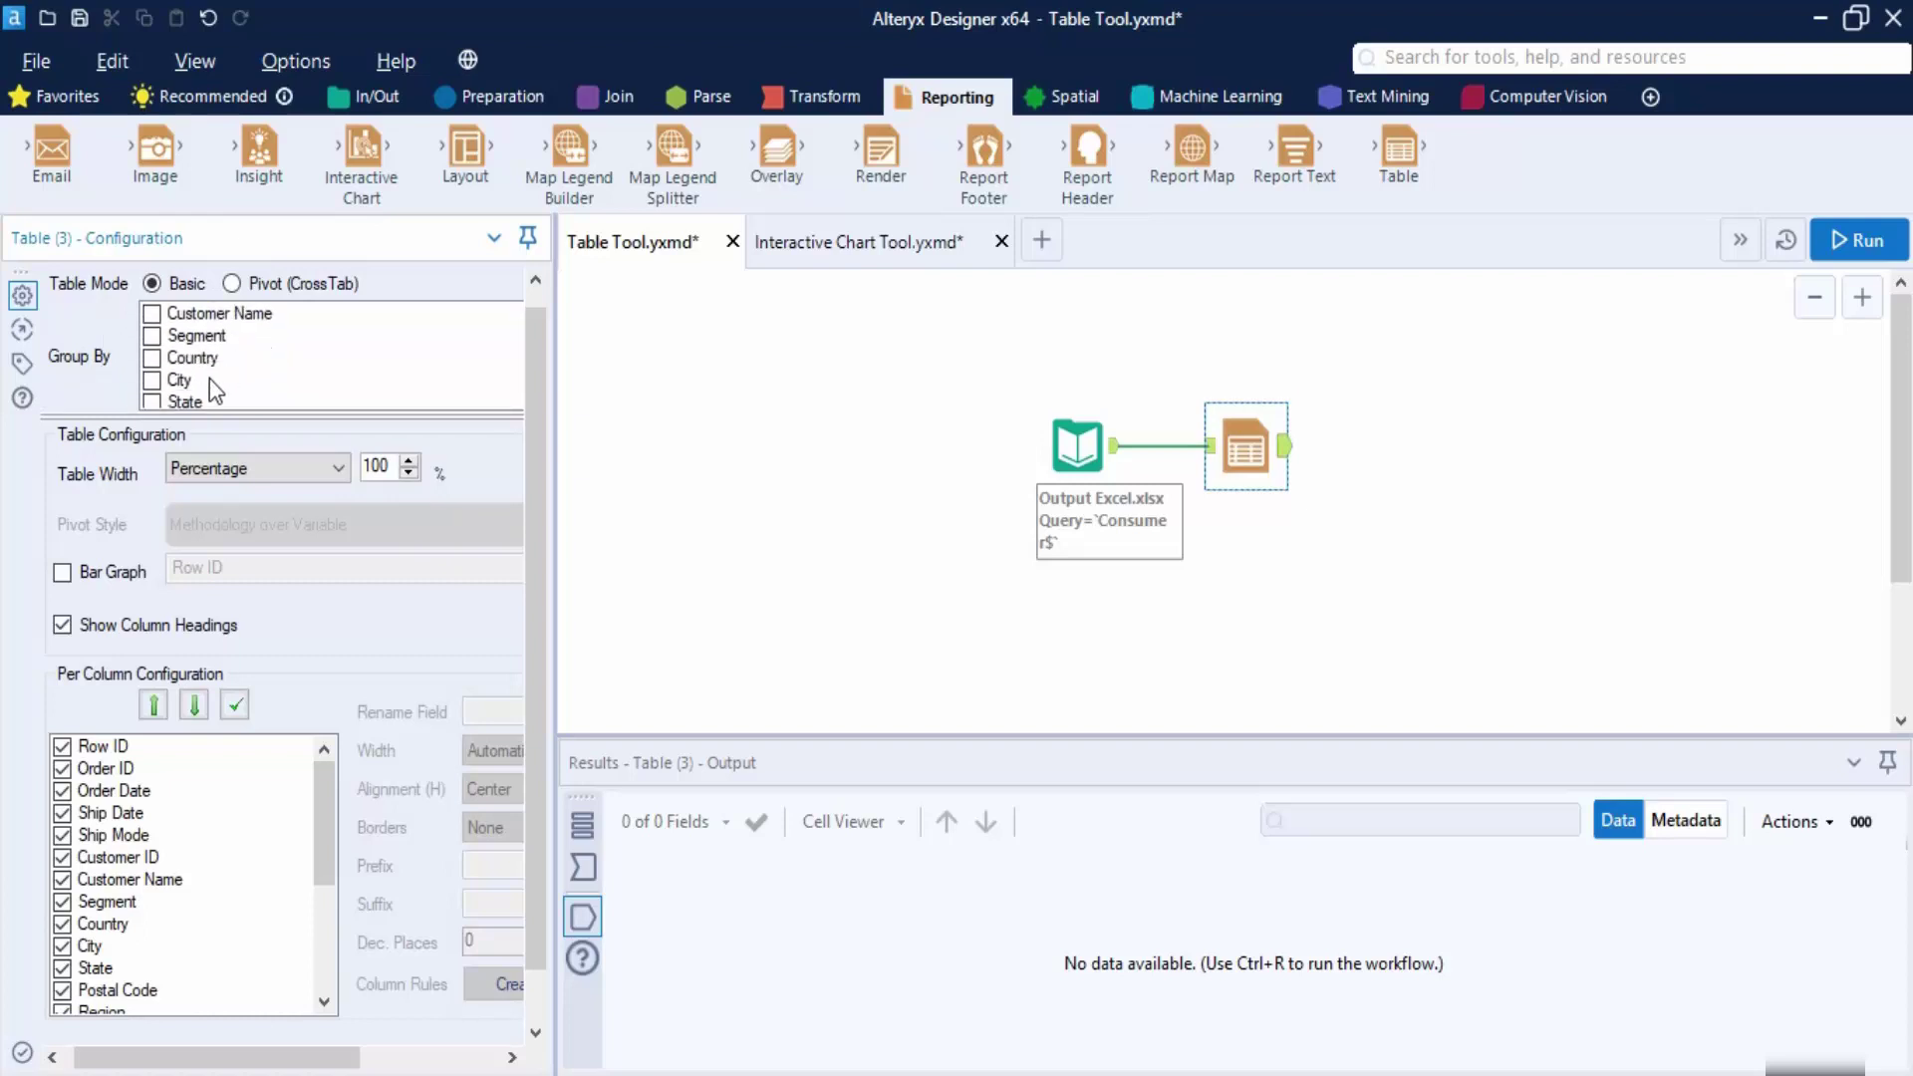
pyautogui.scroll(-1, 189, 384)
pyautogui.scroll(-2, 166, 394)
pyautogui.scroll(2, 160, 393)
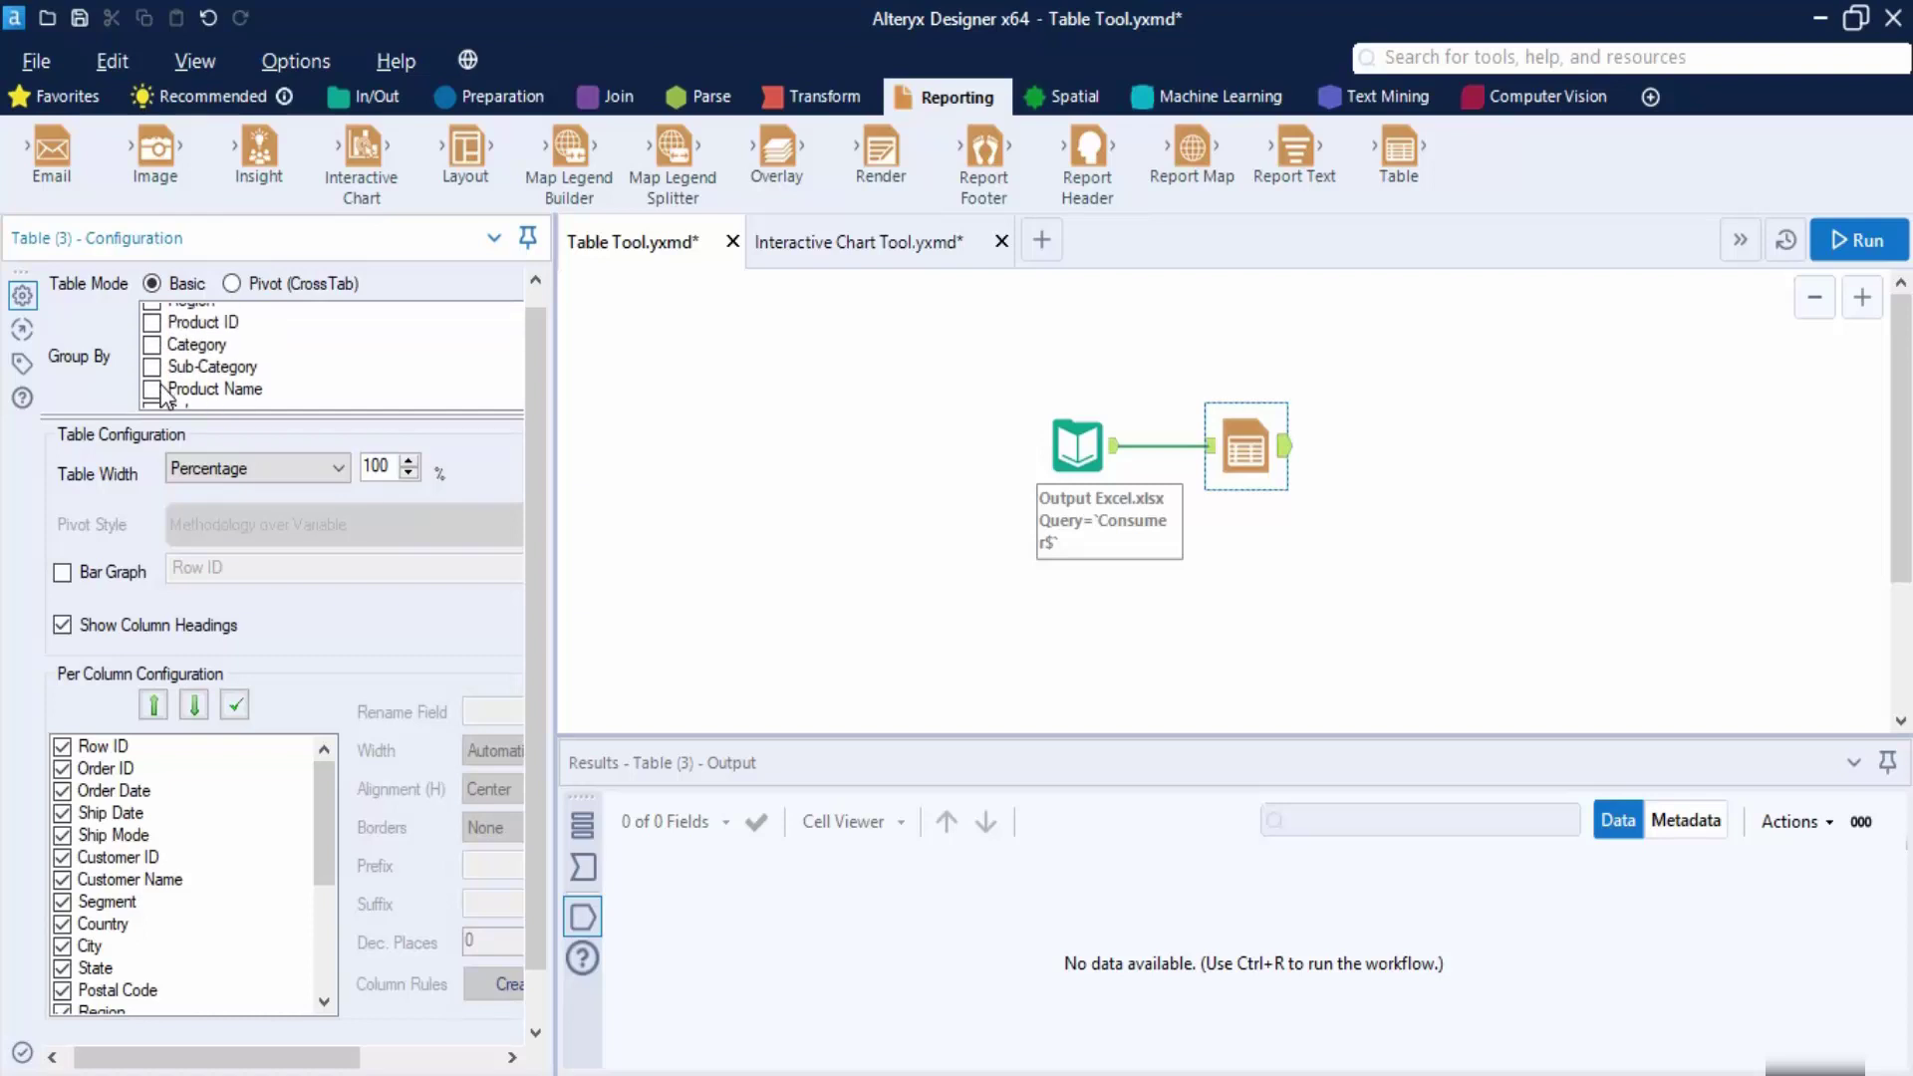
pyautogui.click(151, 357)
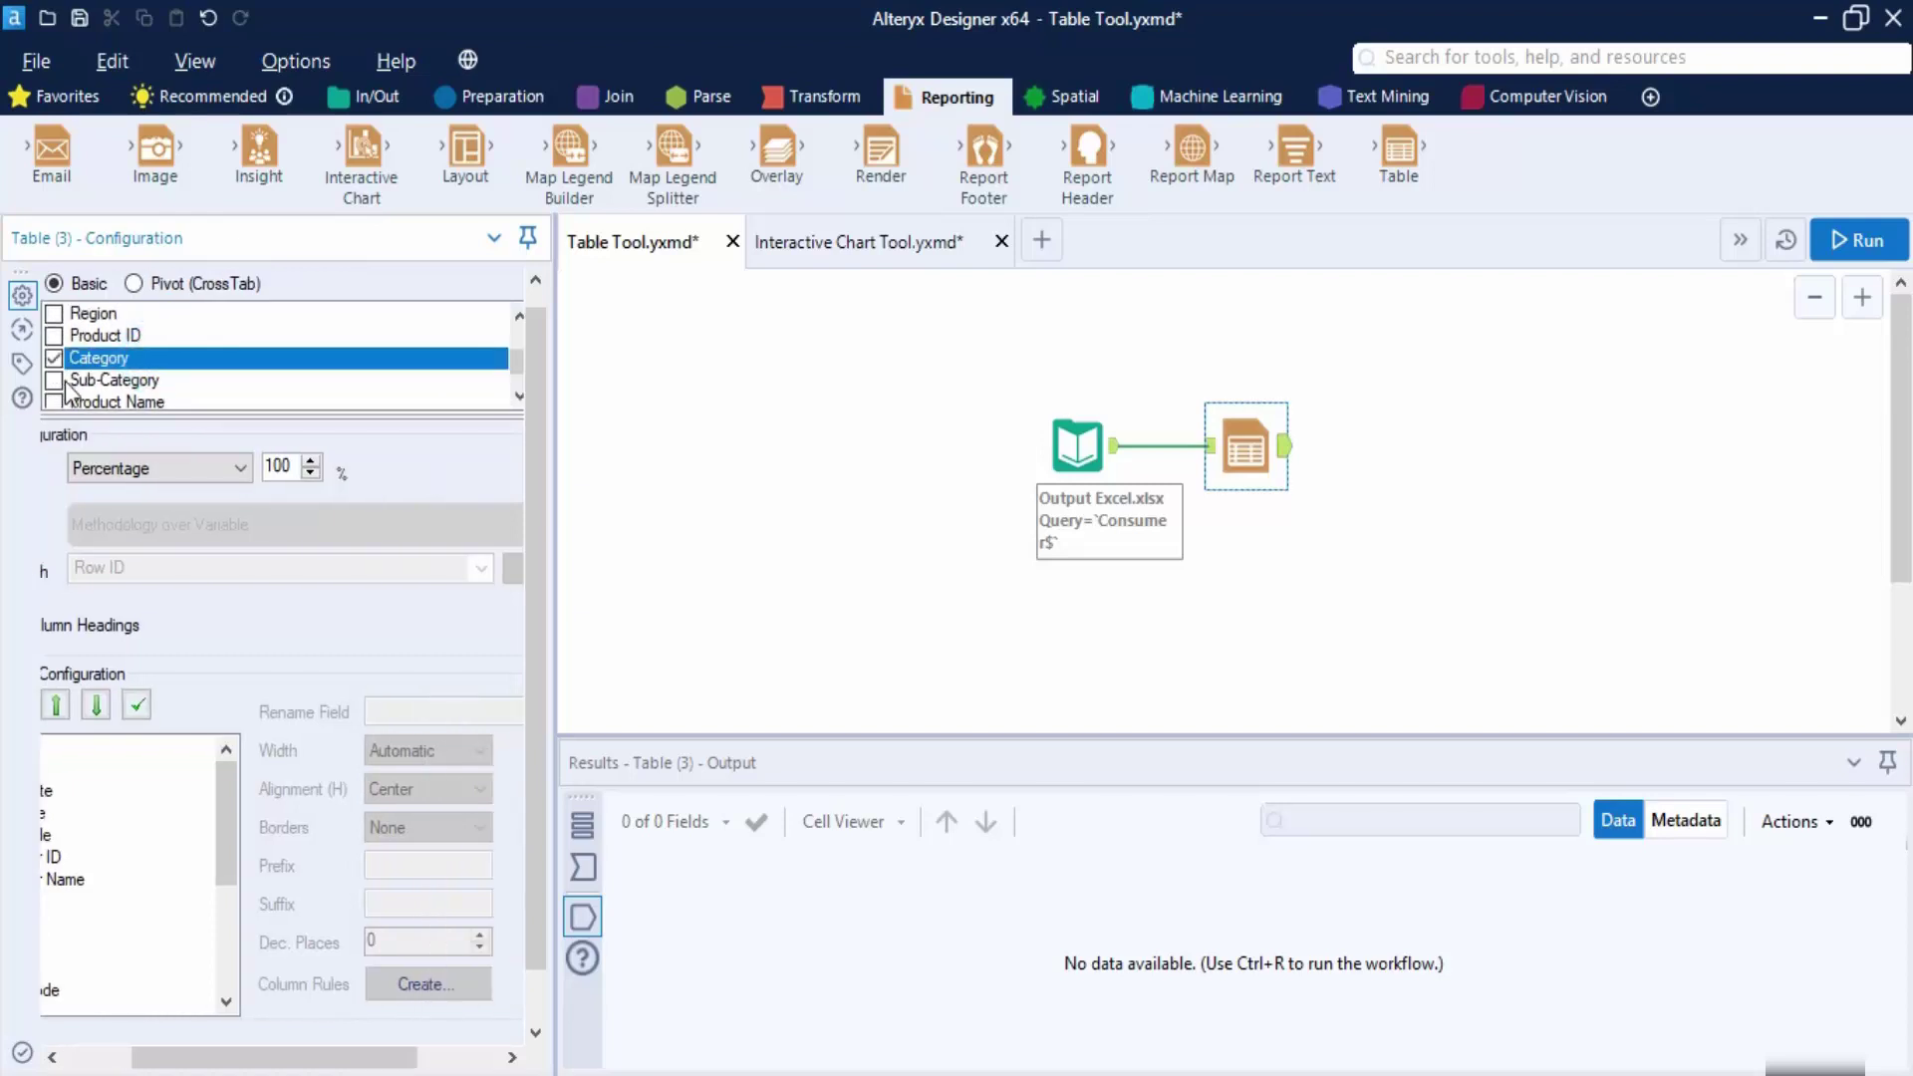
pyautogui.click(55, 380)
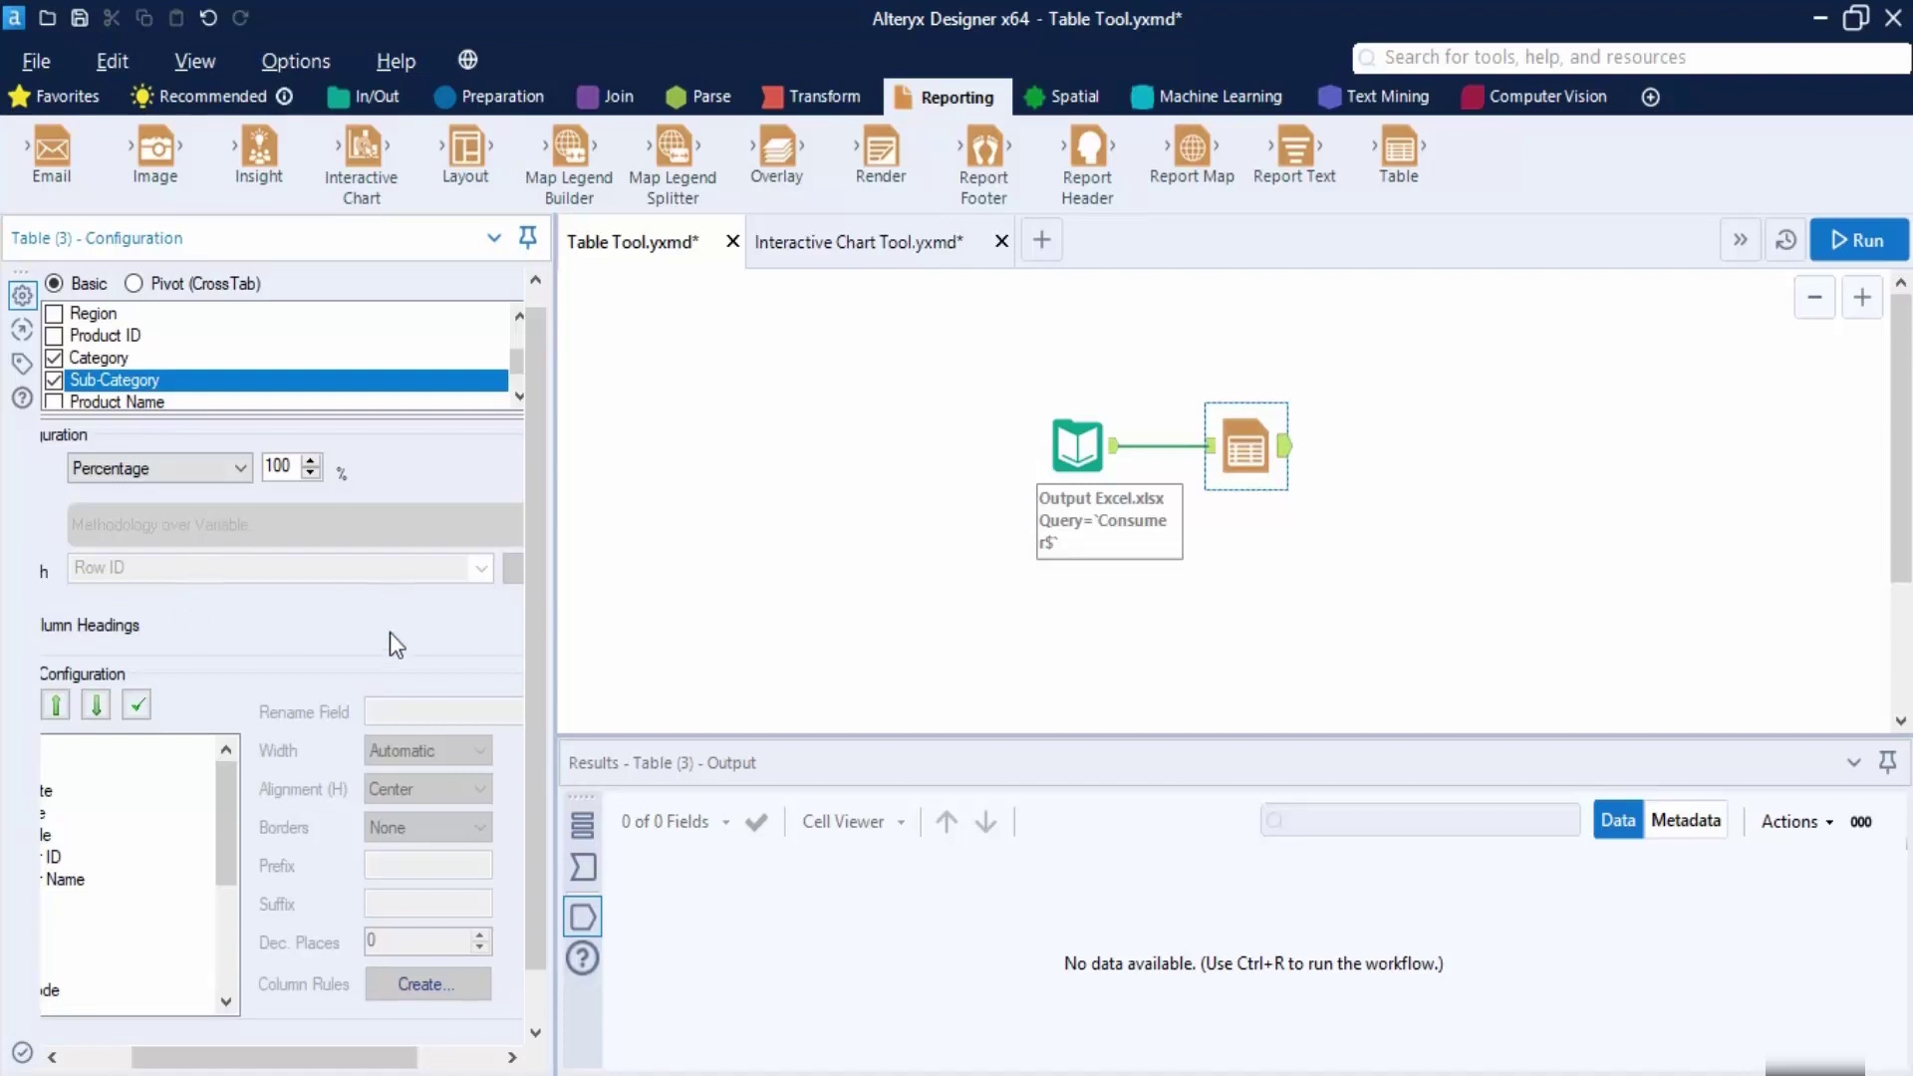
# Set the table width to Automatic.
pyautogui.moveTo(296, 1056); pyautogui.dragTo(227, 1056)
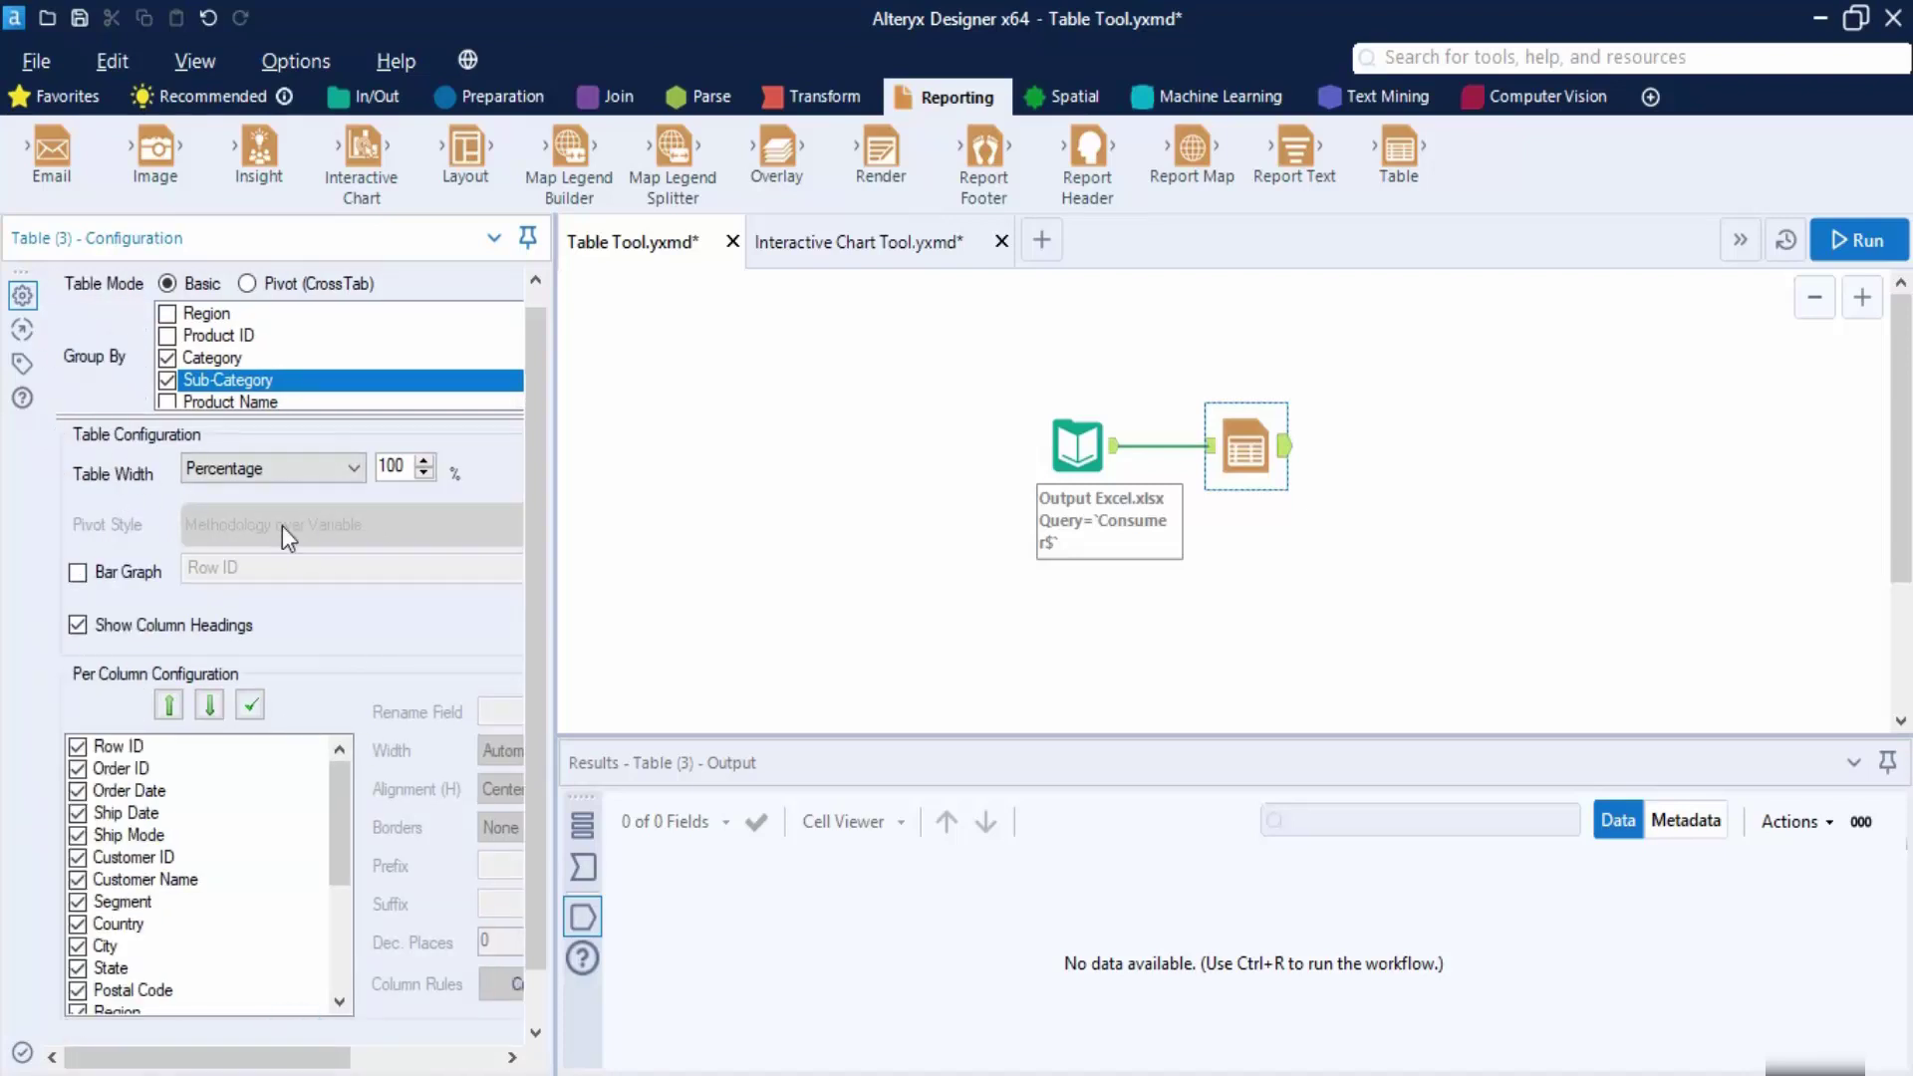
pyautogui.click(324, 473)
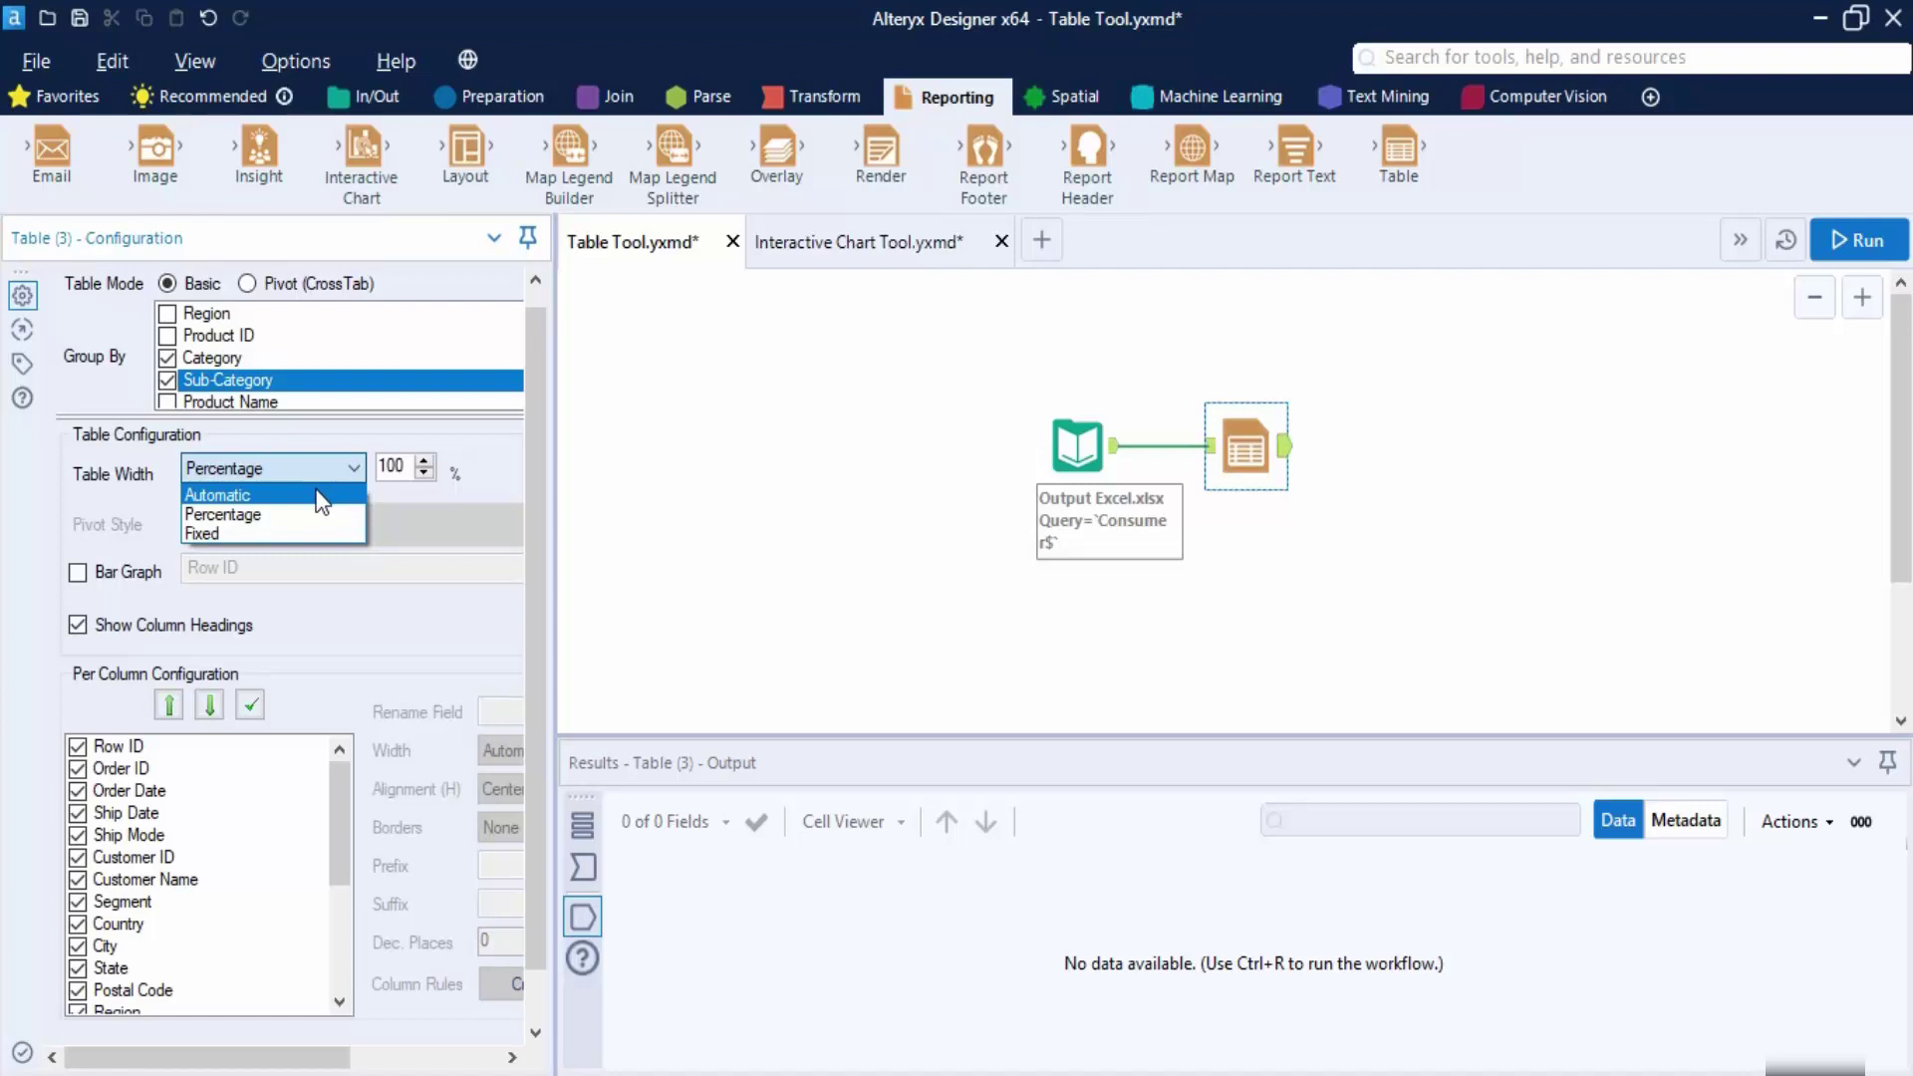
pyautogui.click(318, 496)
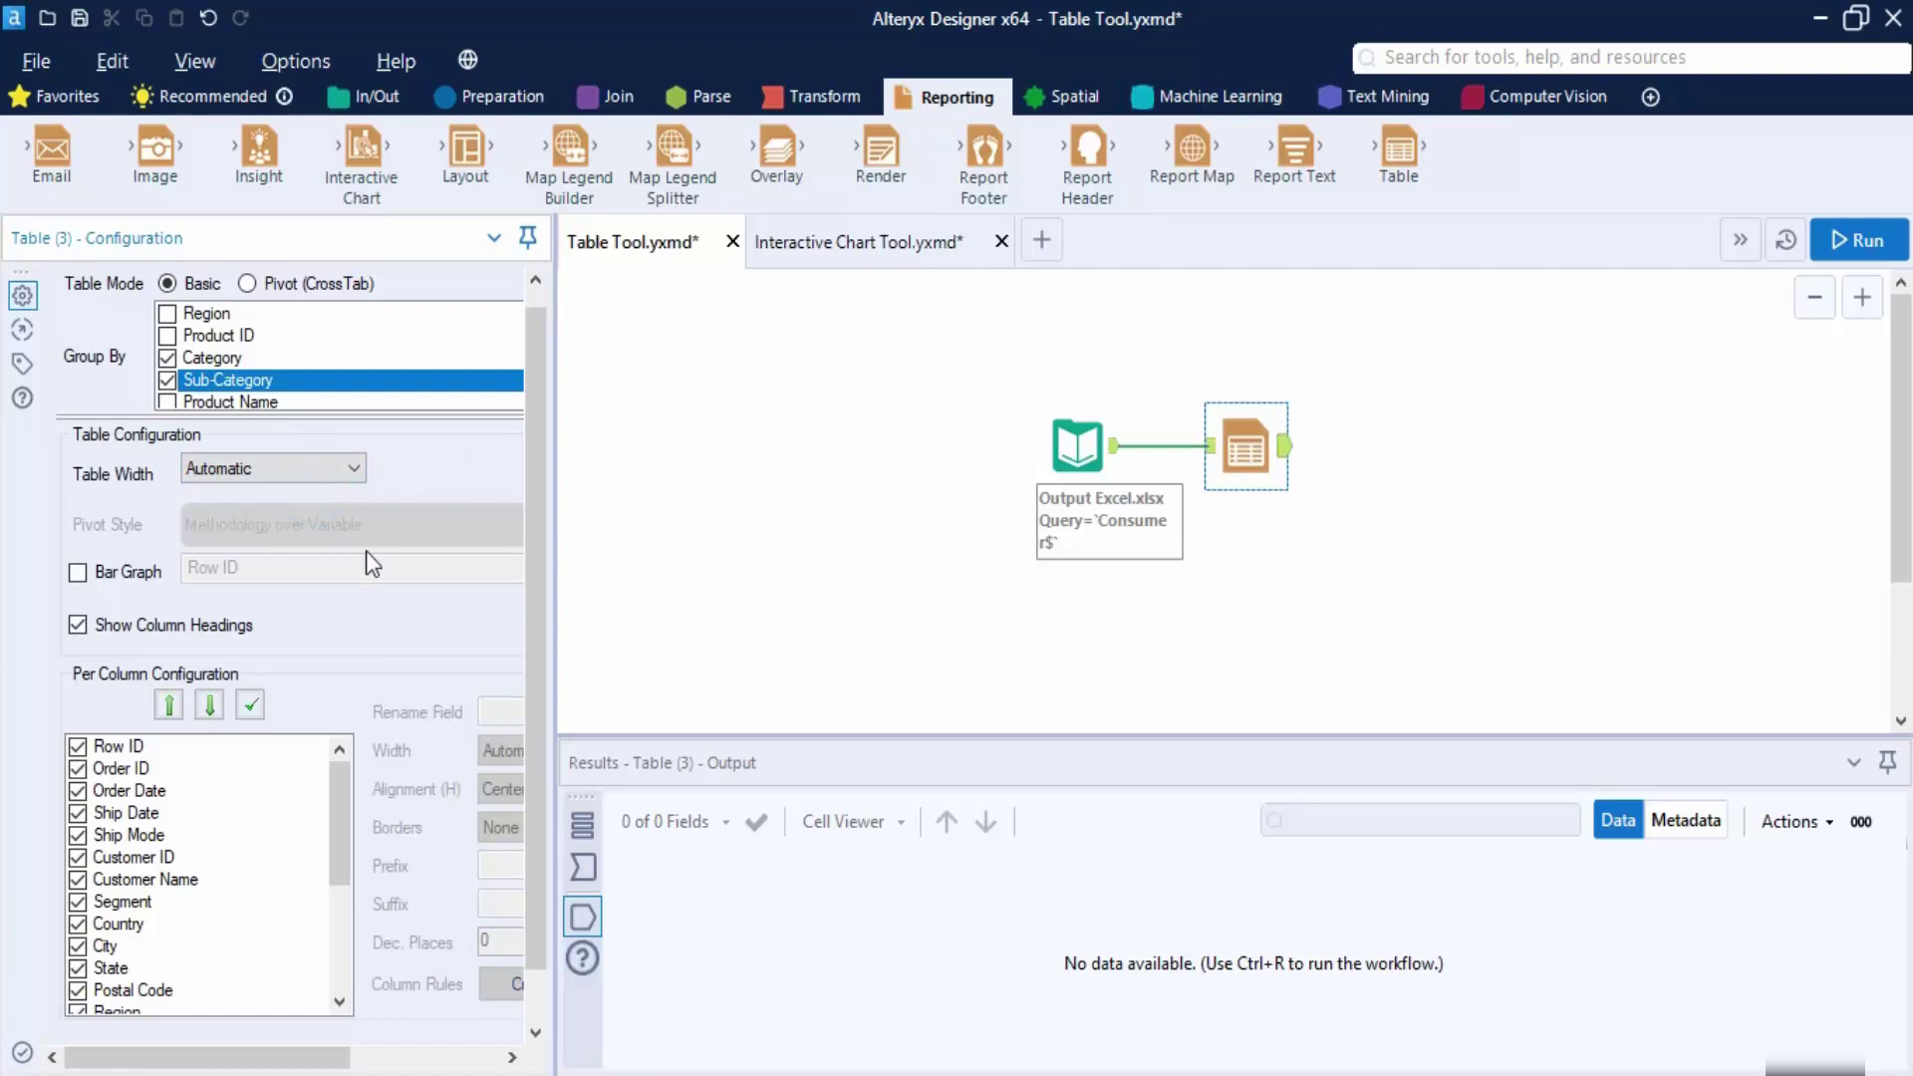
# Enable the table's bar graph on Row ID and inspect its style settings without applying any change.
pyautogui.scroll(-1, 339, 565)
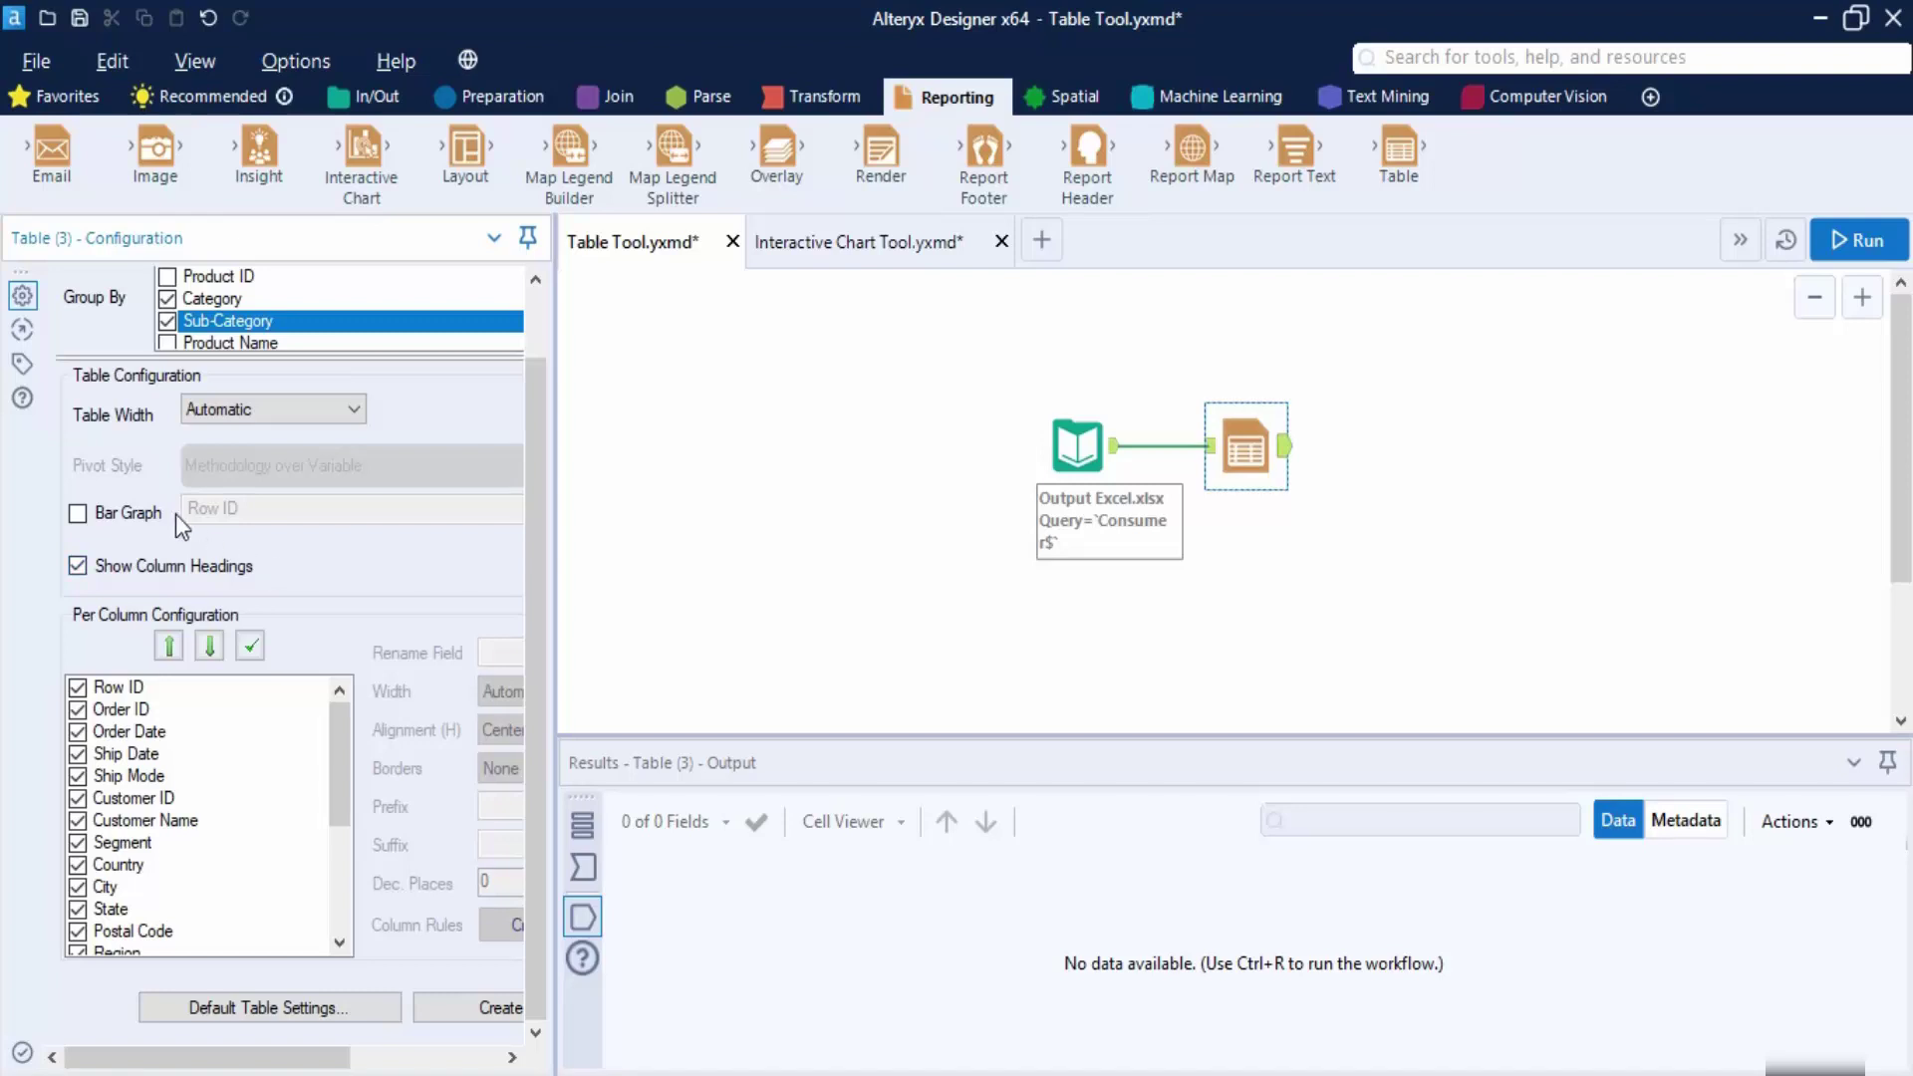
pyautogui.click(78, 513)
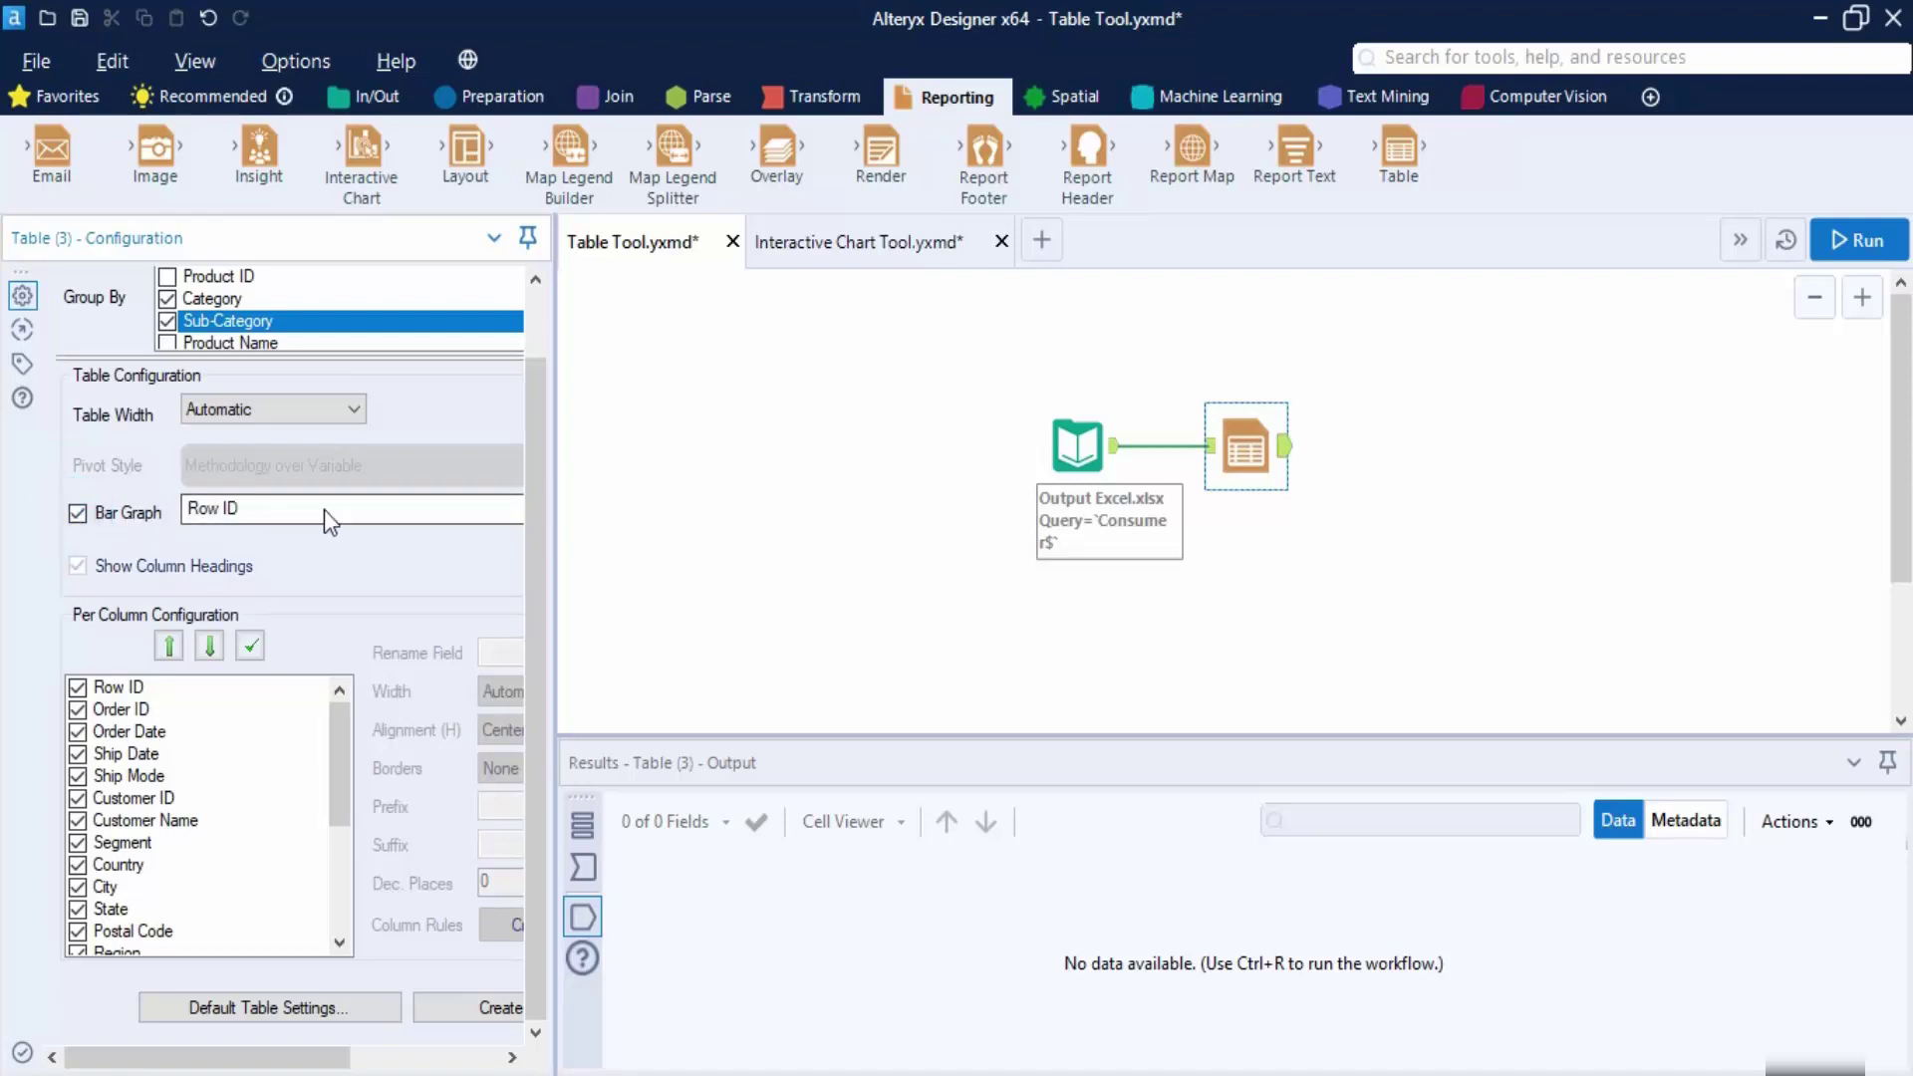
pyautogui.moveTo(554, 598); pyautogui.dragTo(704, 624)
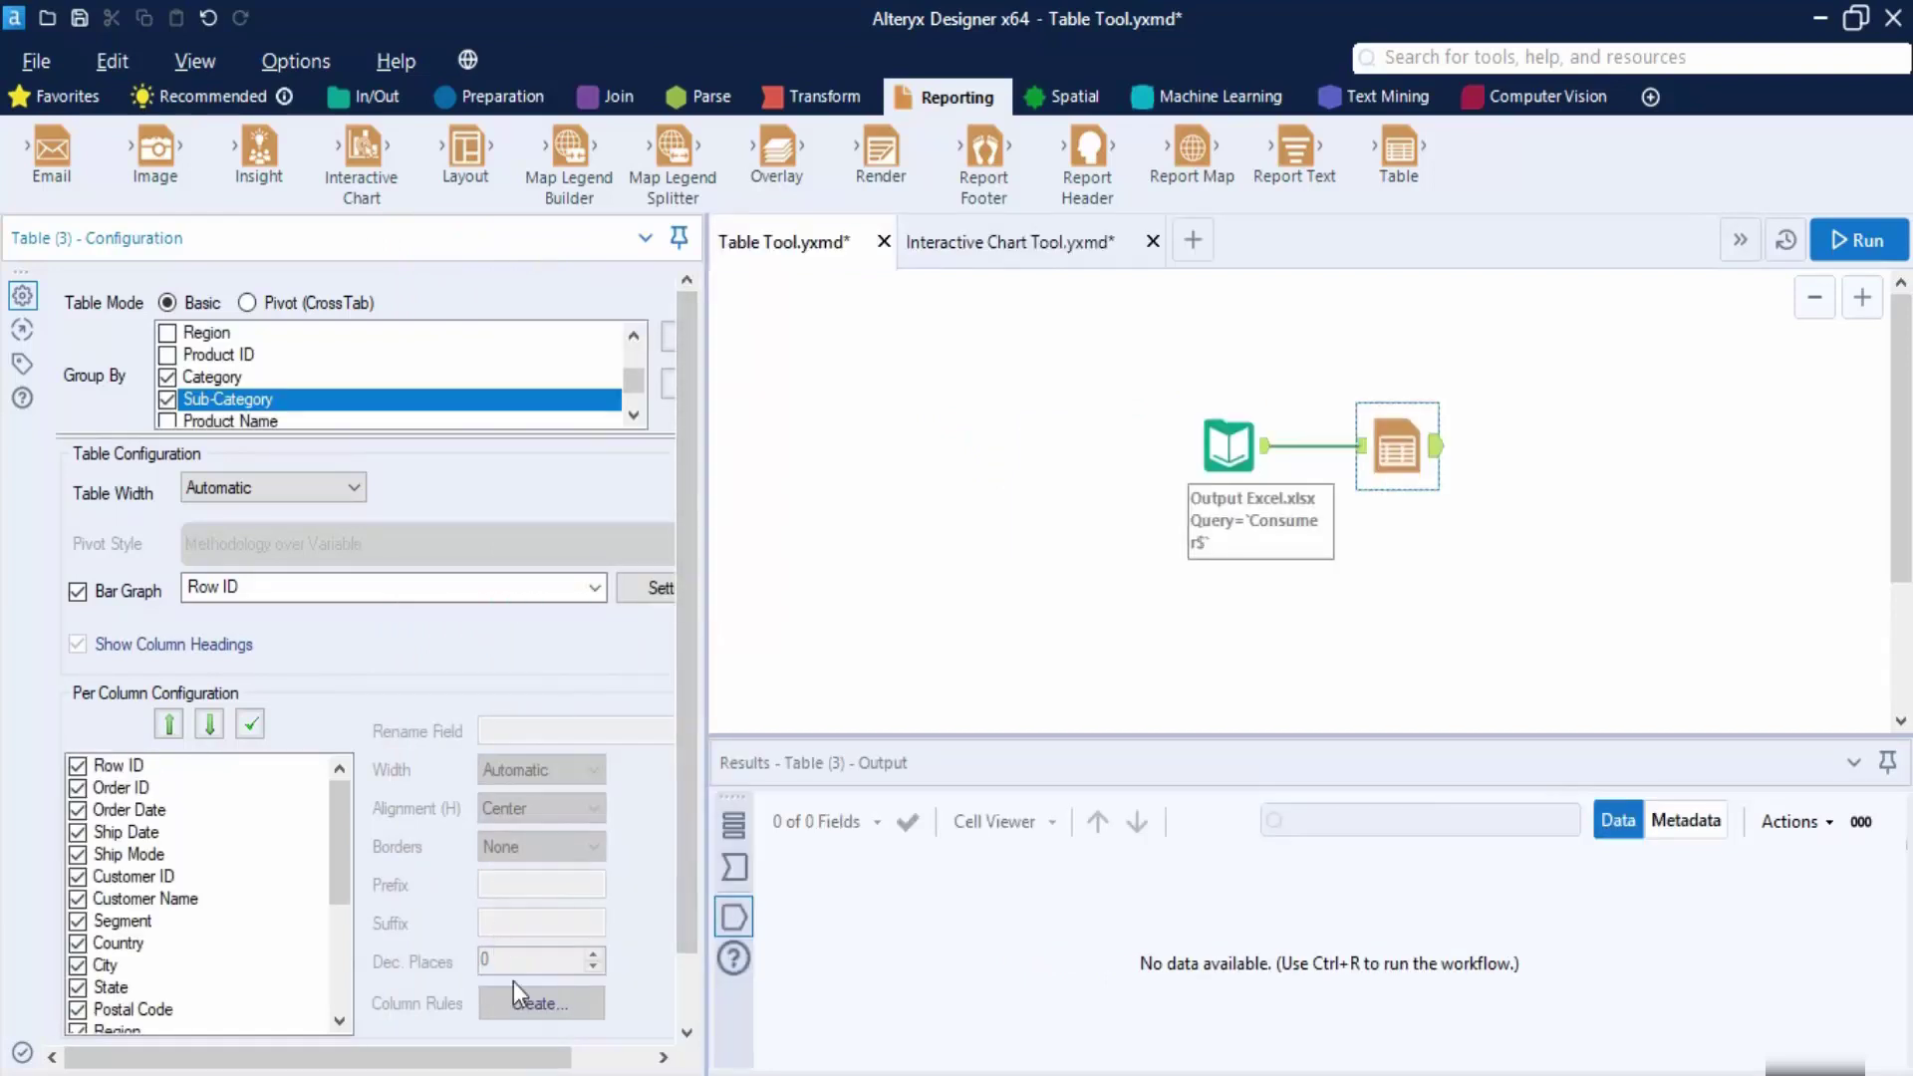
pyautogui.moveTo(498, 1051)
pyautogui.mouseDown()
pyautogui.moveTo(598, 1050)
pyautogui.moveTo(482, 1051)
pyautogui.mouseUp()
pyautogui.moveTo(708, 517); pyautogui.dragTo(591, 548)
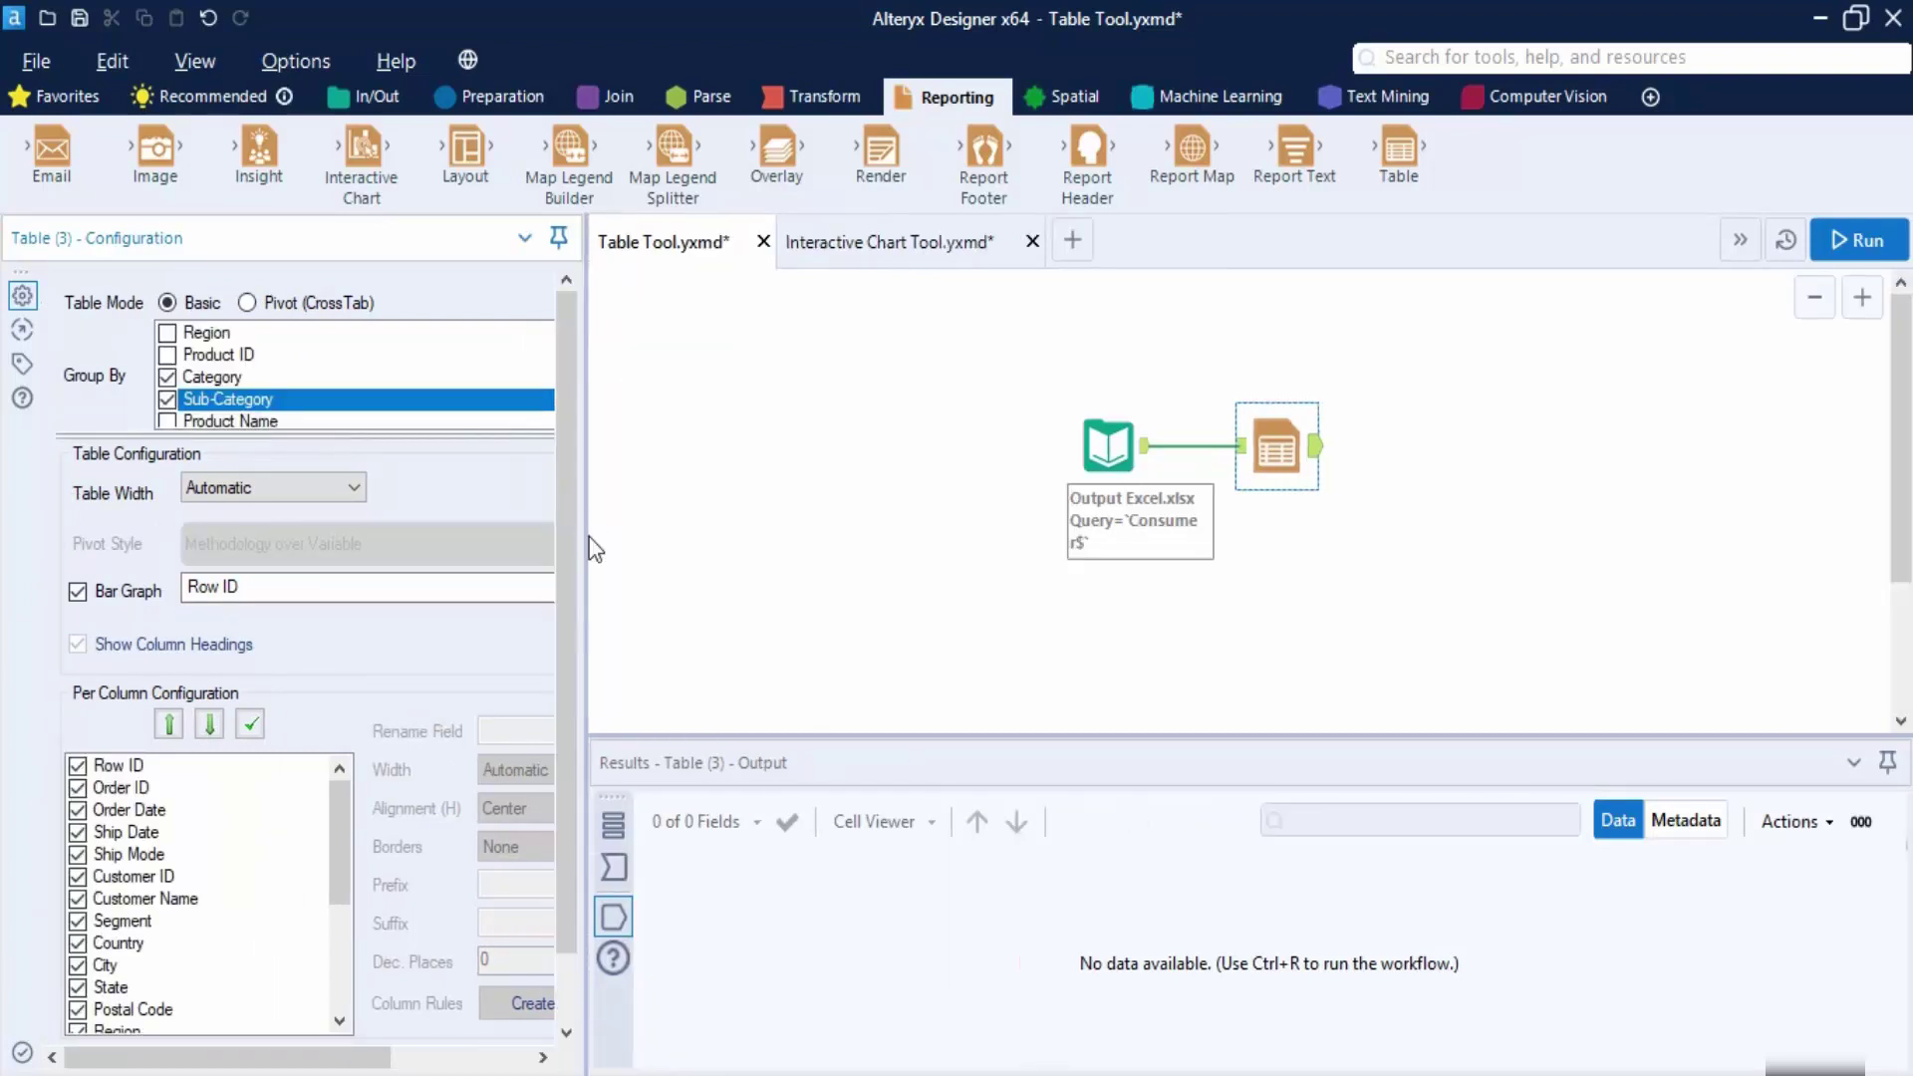
pyautogui.moveTo(368, 1056)
pyautogui.mouseDown()
pyautogui.moveTo(483, 1056)
pyautogui.moveTo(381, 1058)
pyautogui.mouseUp()
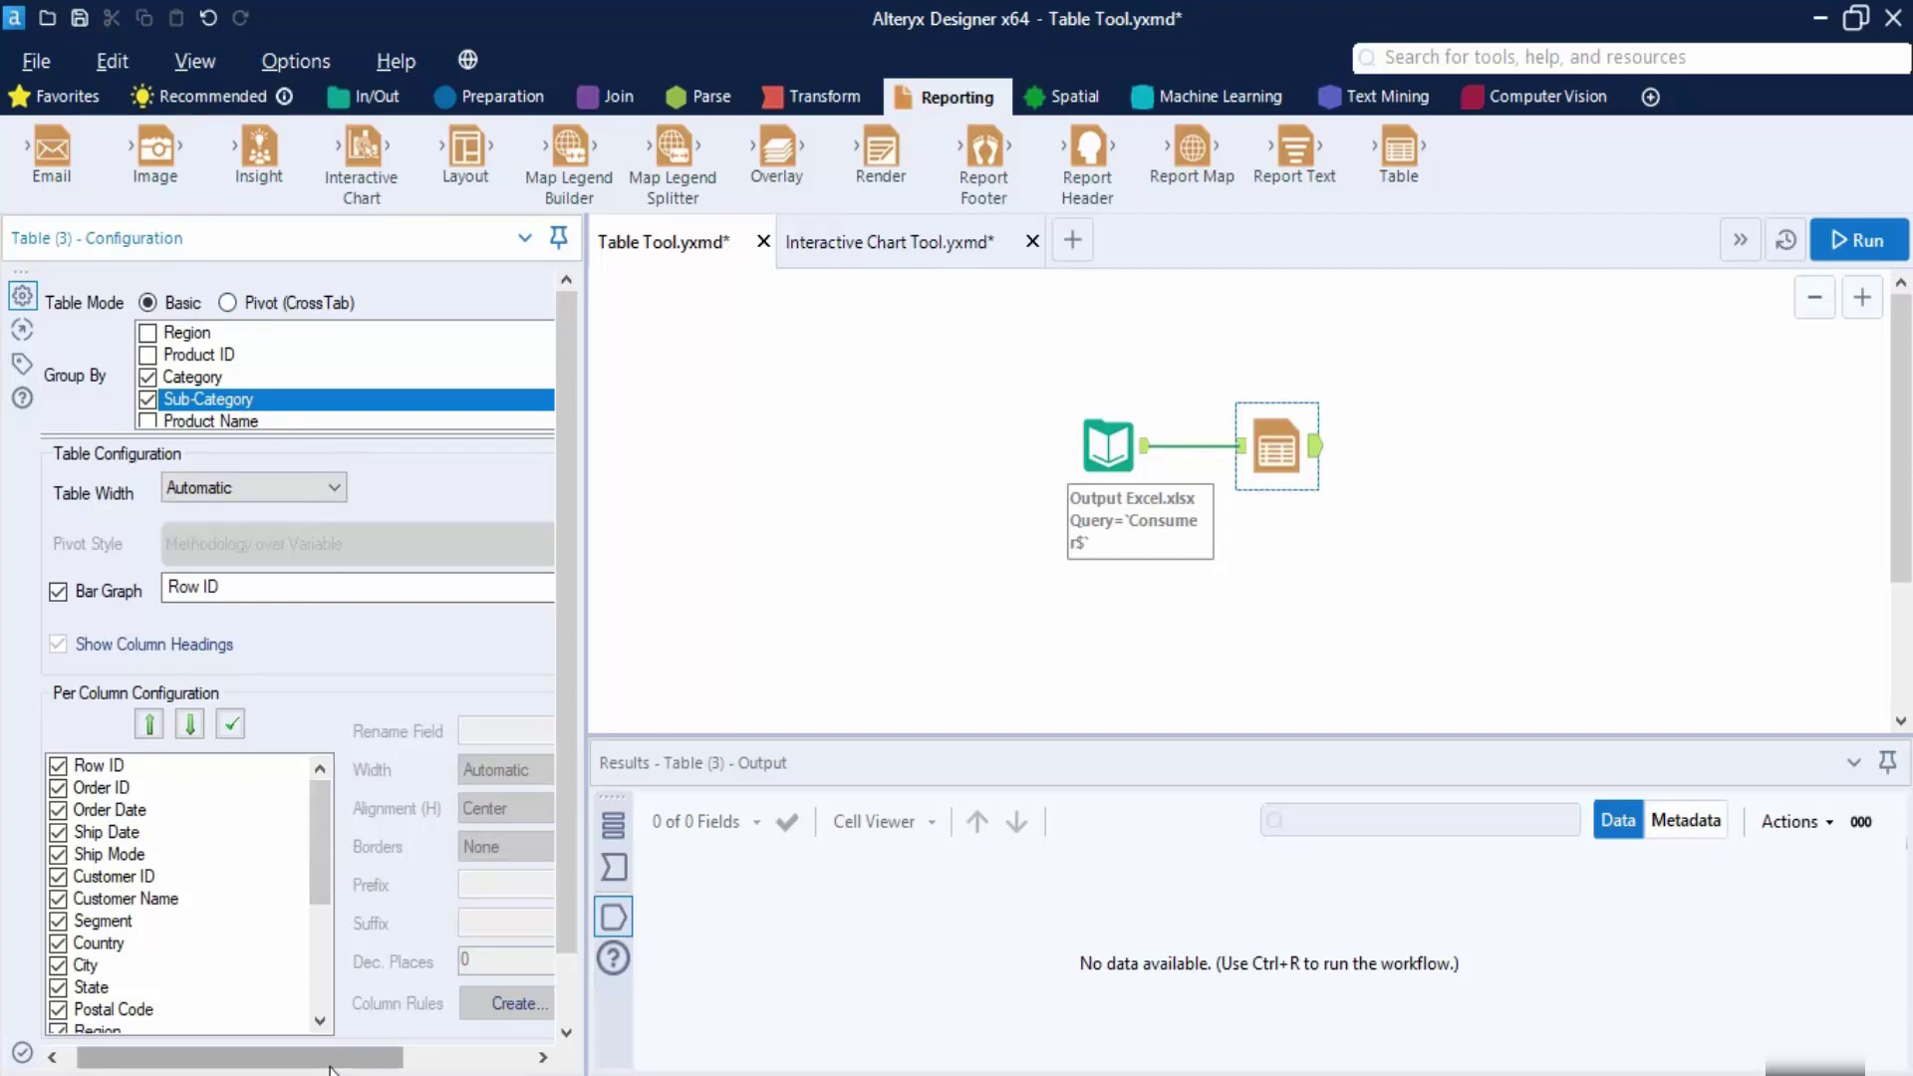
pyautogui.moveTo(328, 1060); pyautogui.dragTo(457, 1060)
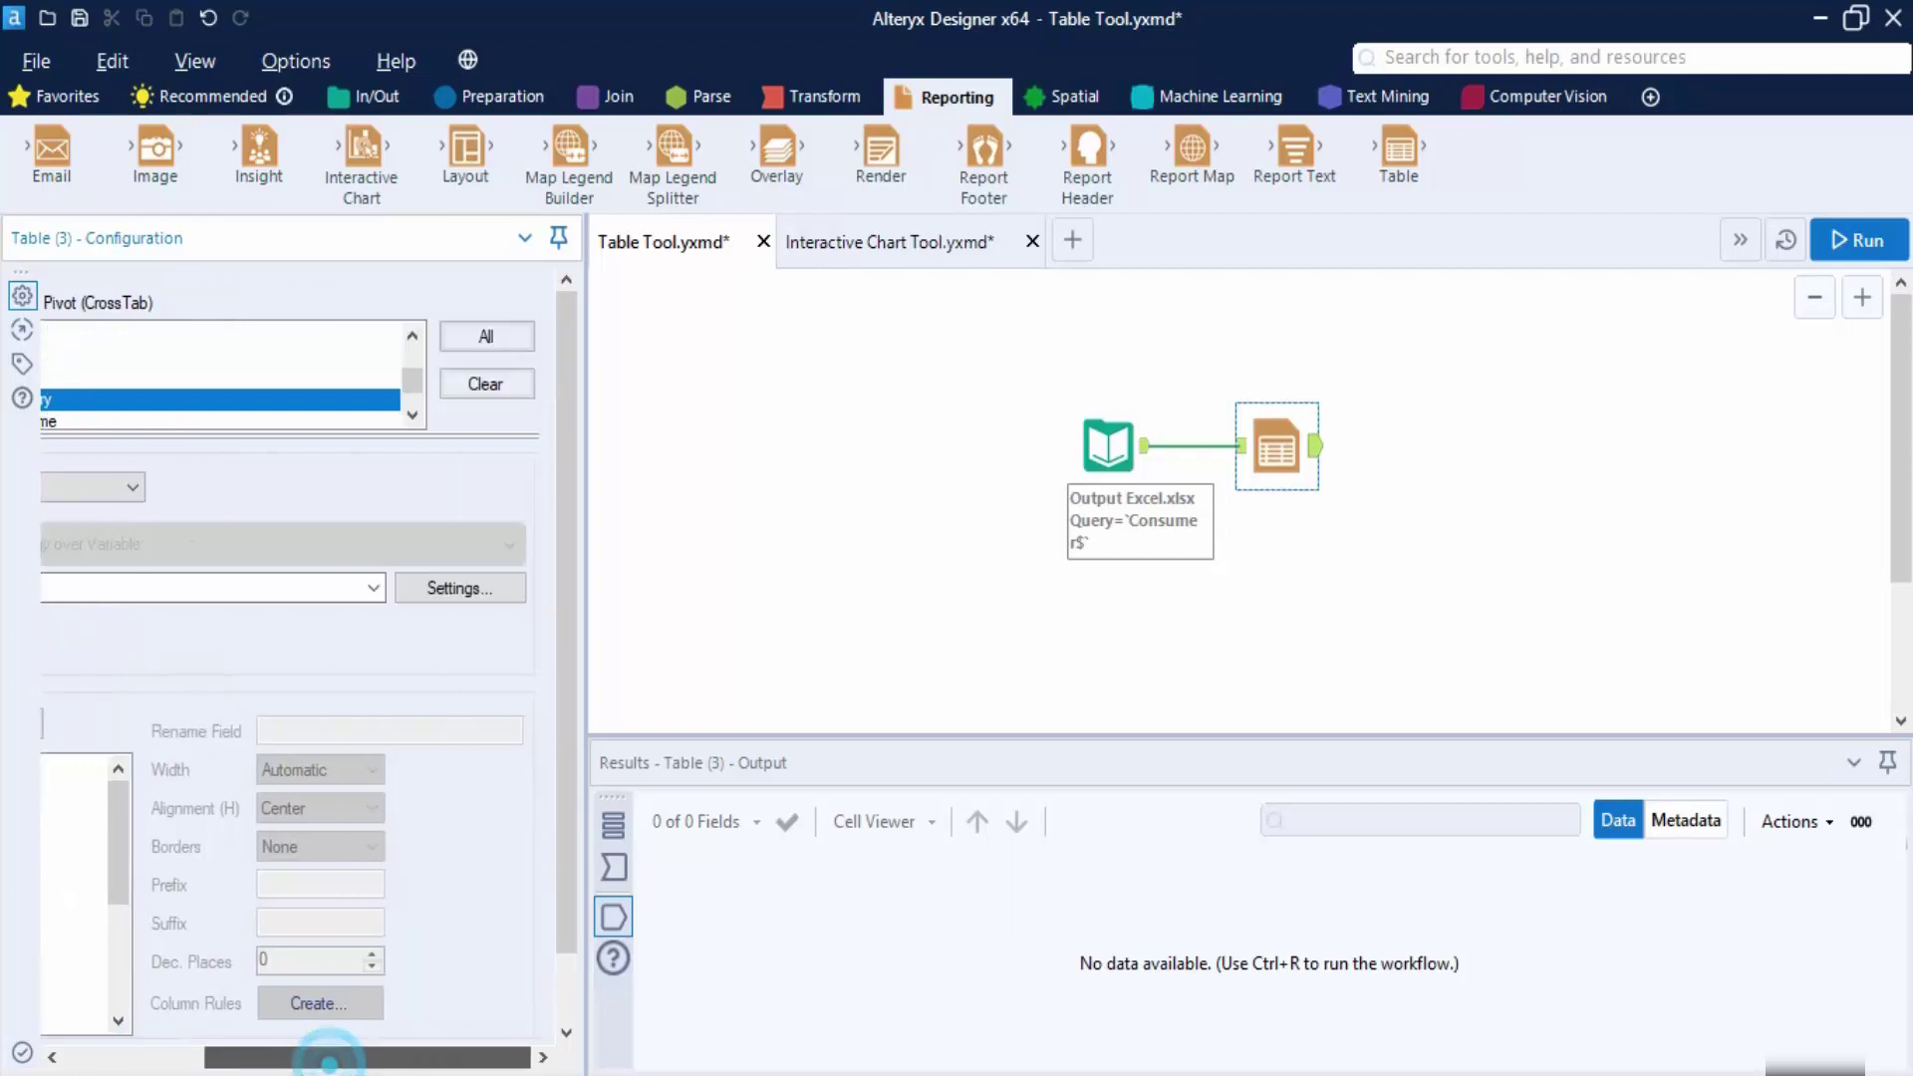
pyautogui.click(478, 589)
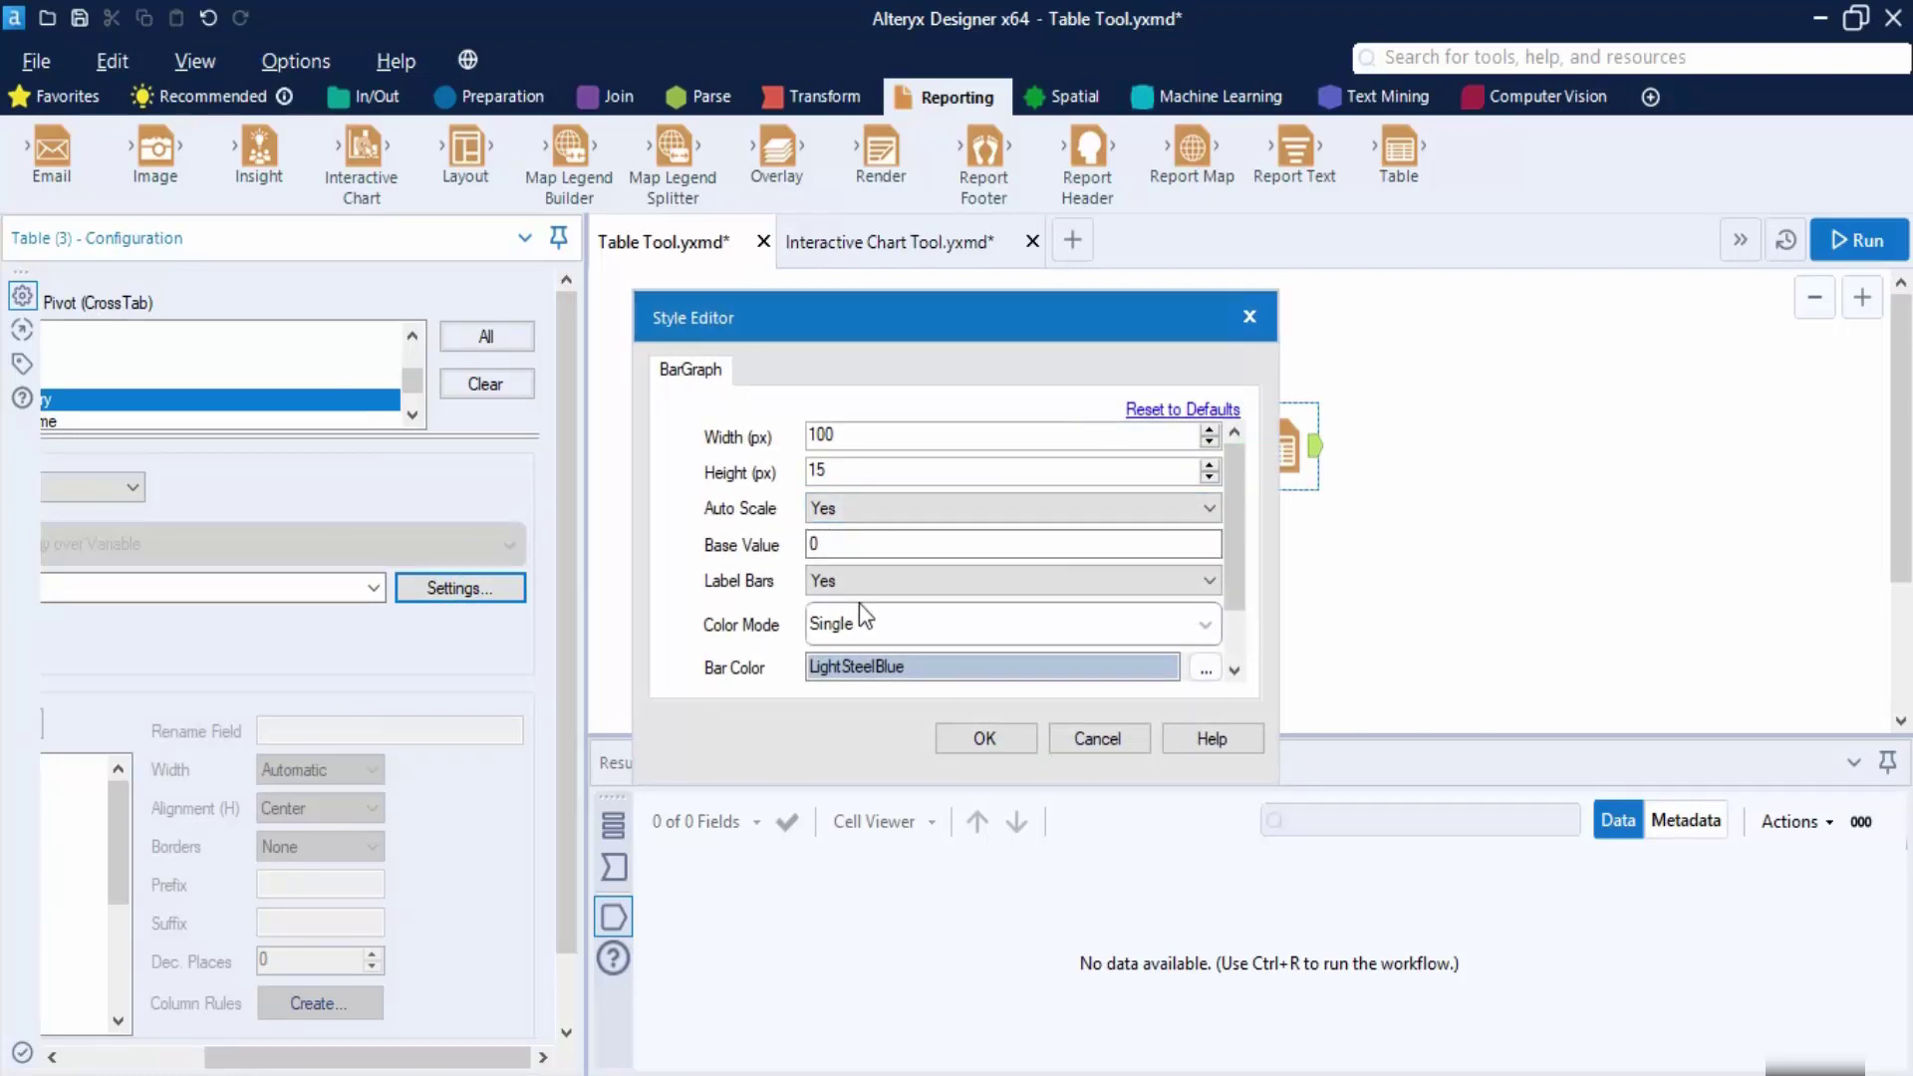
pyautogui.scroll(-1, 859, 601)
pyautogui.scroll(1, 862, 604)
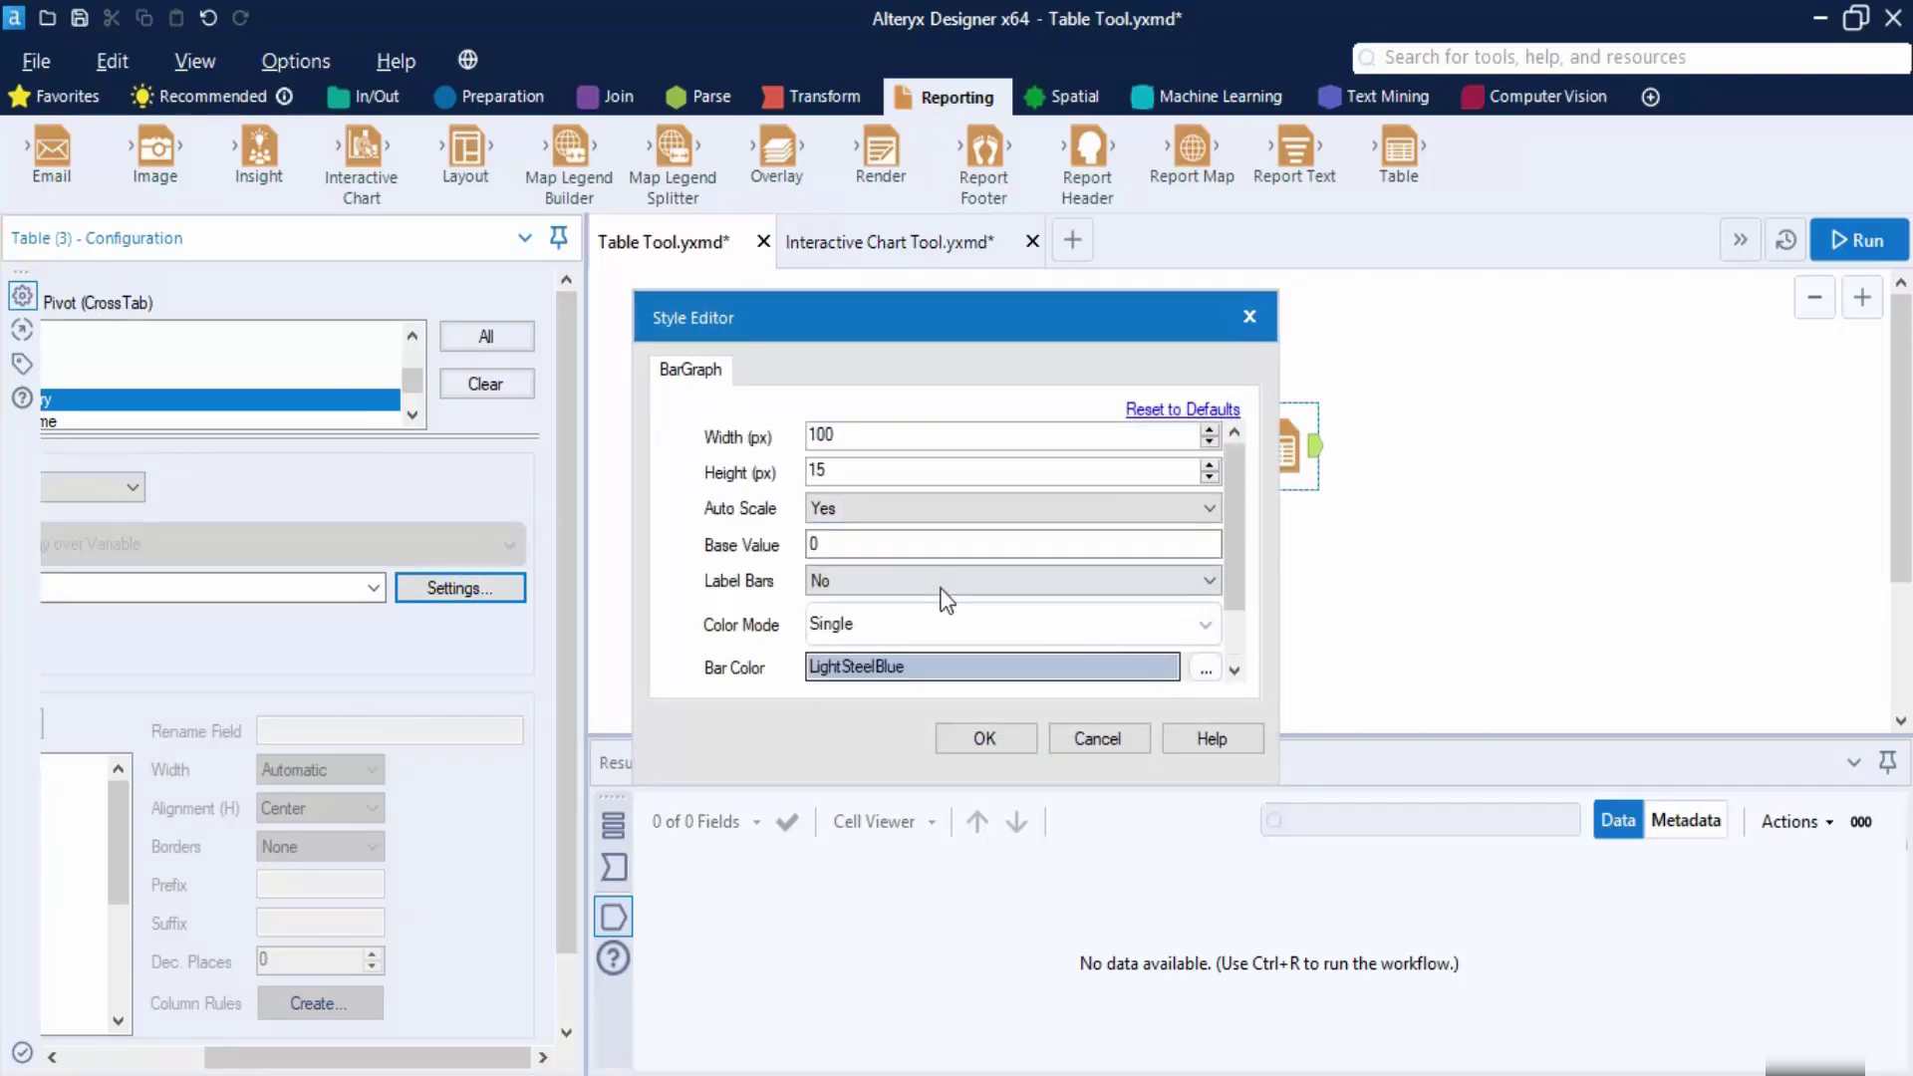
pyautogui.click(1249, 315)
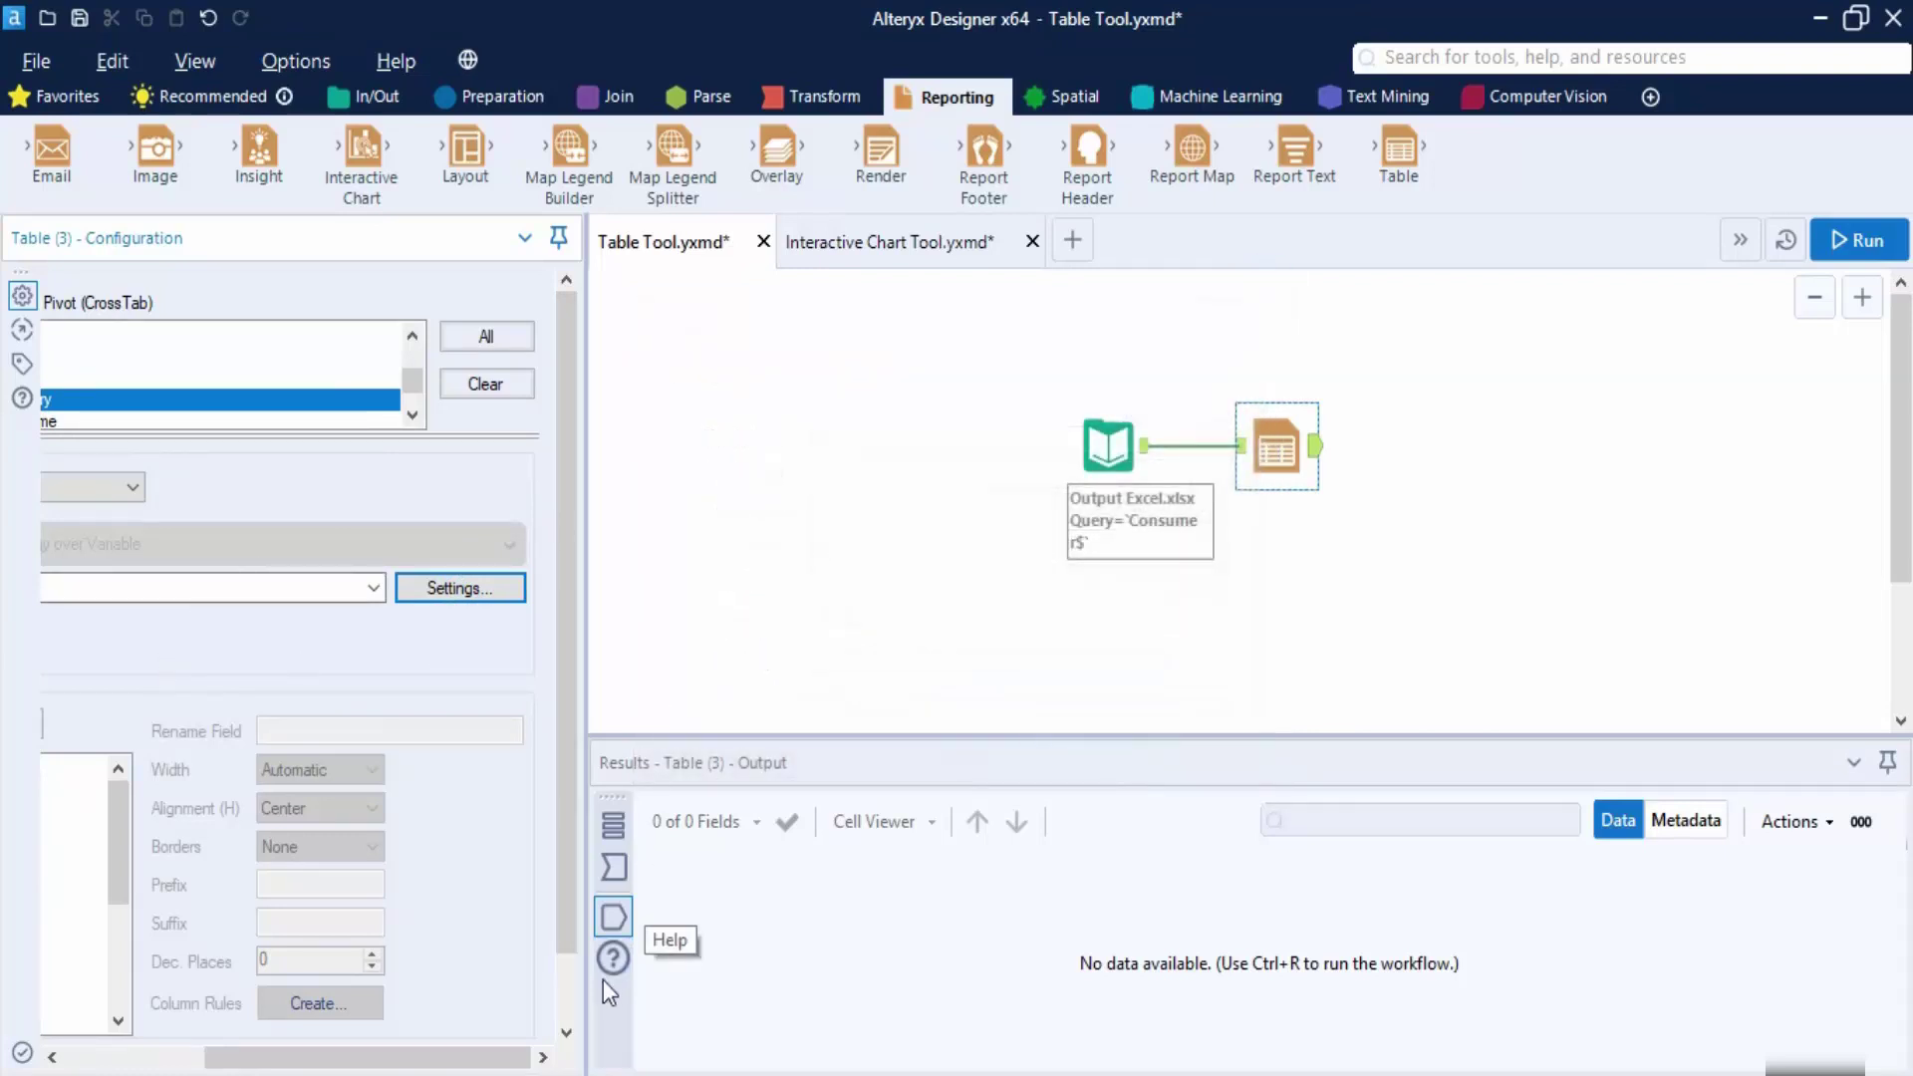
# Turn off the table's bar graph option.
pyautogui.moveTo(398, 1058); pyautogui.dragTo(221, 1066)
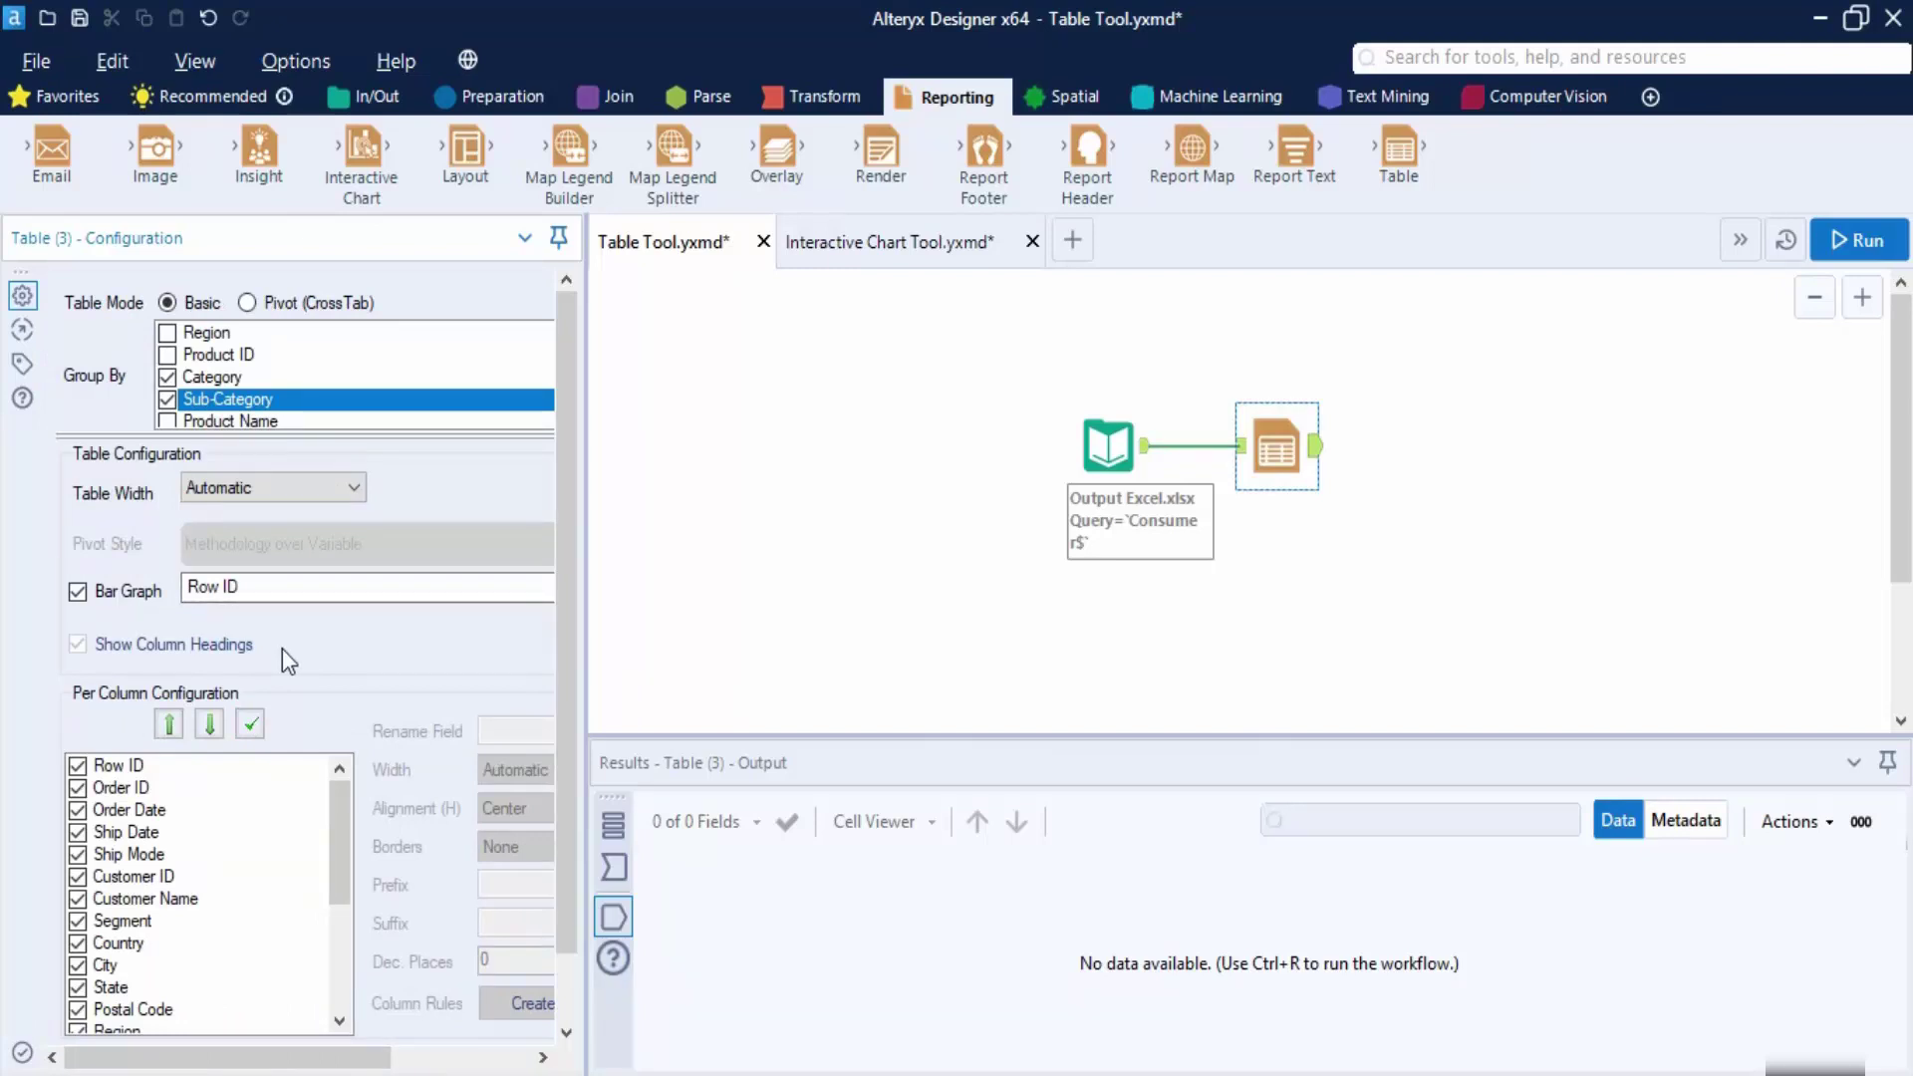
pyautogui.click(78, 592)
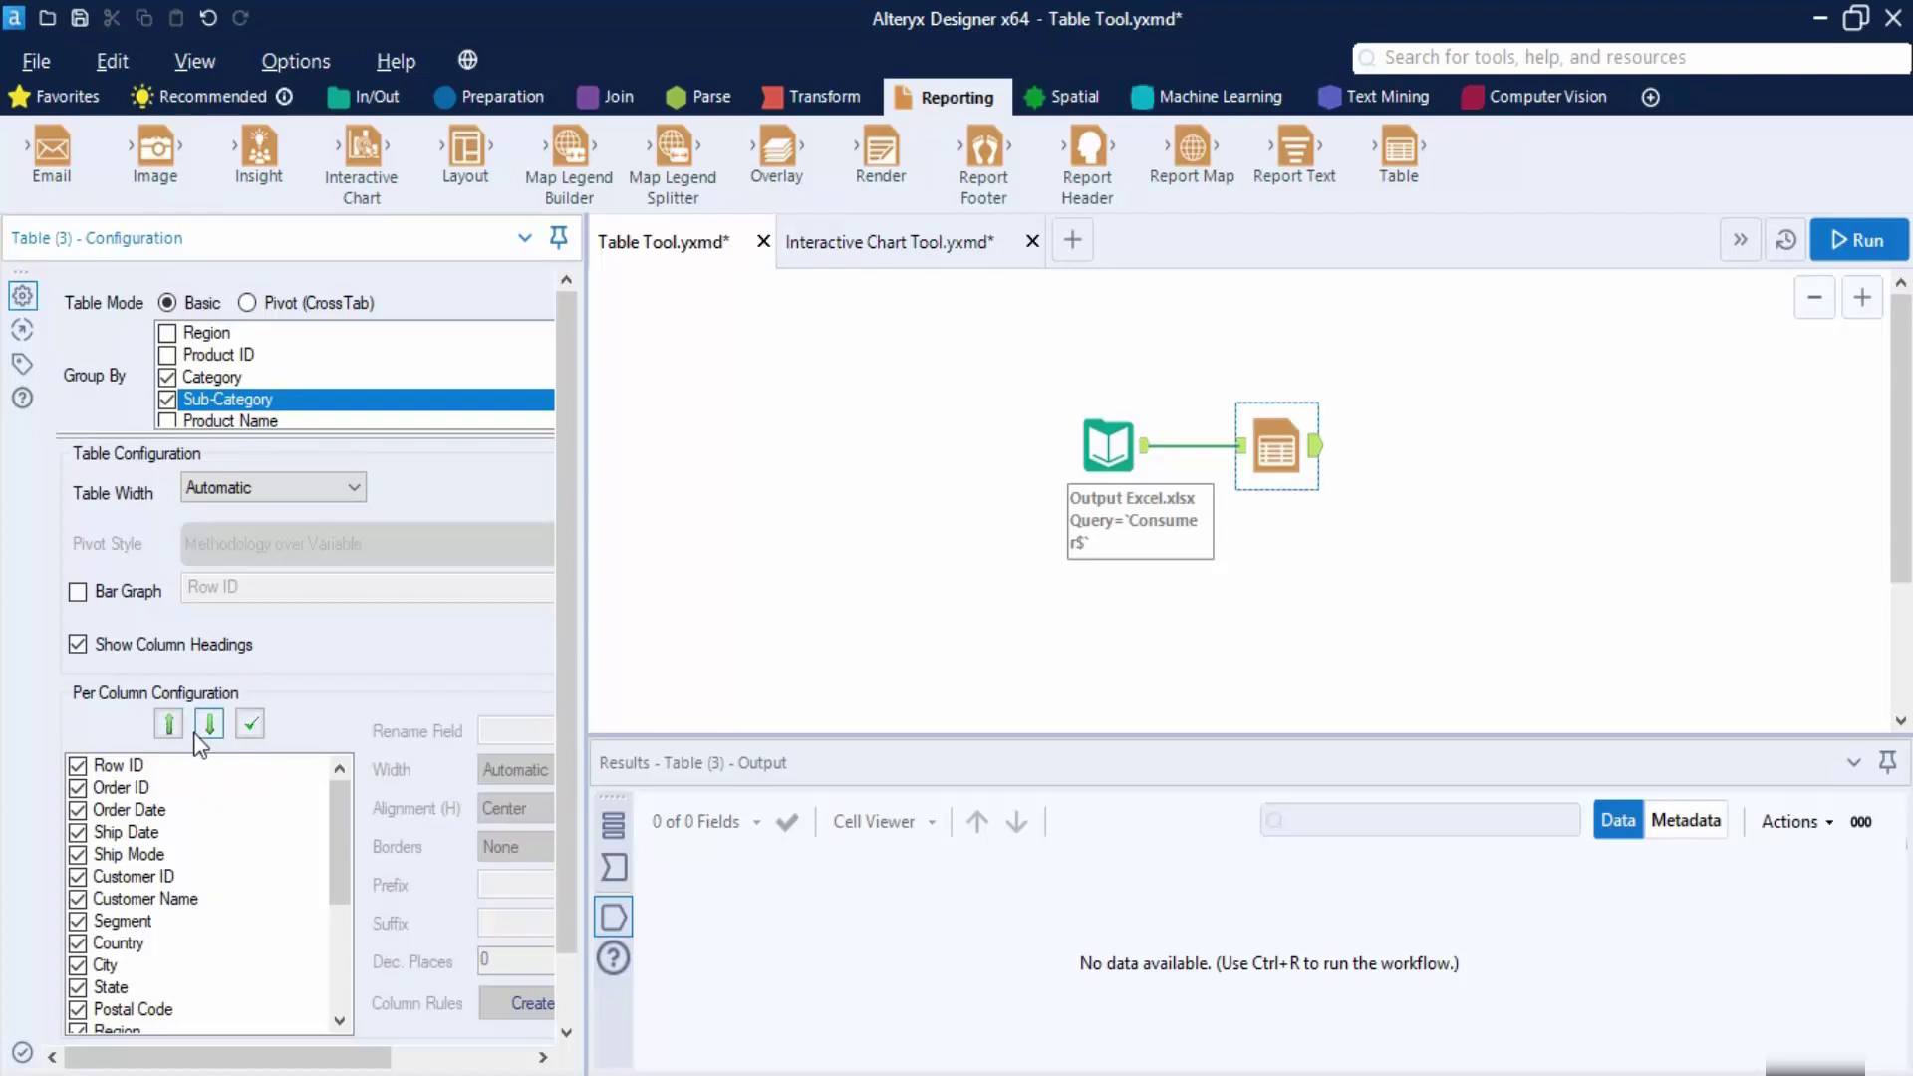
# Exclude Row ID, Order Date, Ship Date, Ship Mode and Customer ID from the table columns, keeping Order ID included.
pyautogui.click(77, 766)
pyautogui.click(76, 787)
pyautogui.click(77, 787)
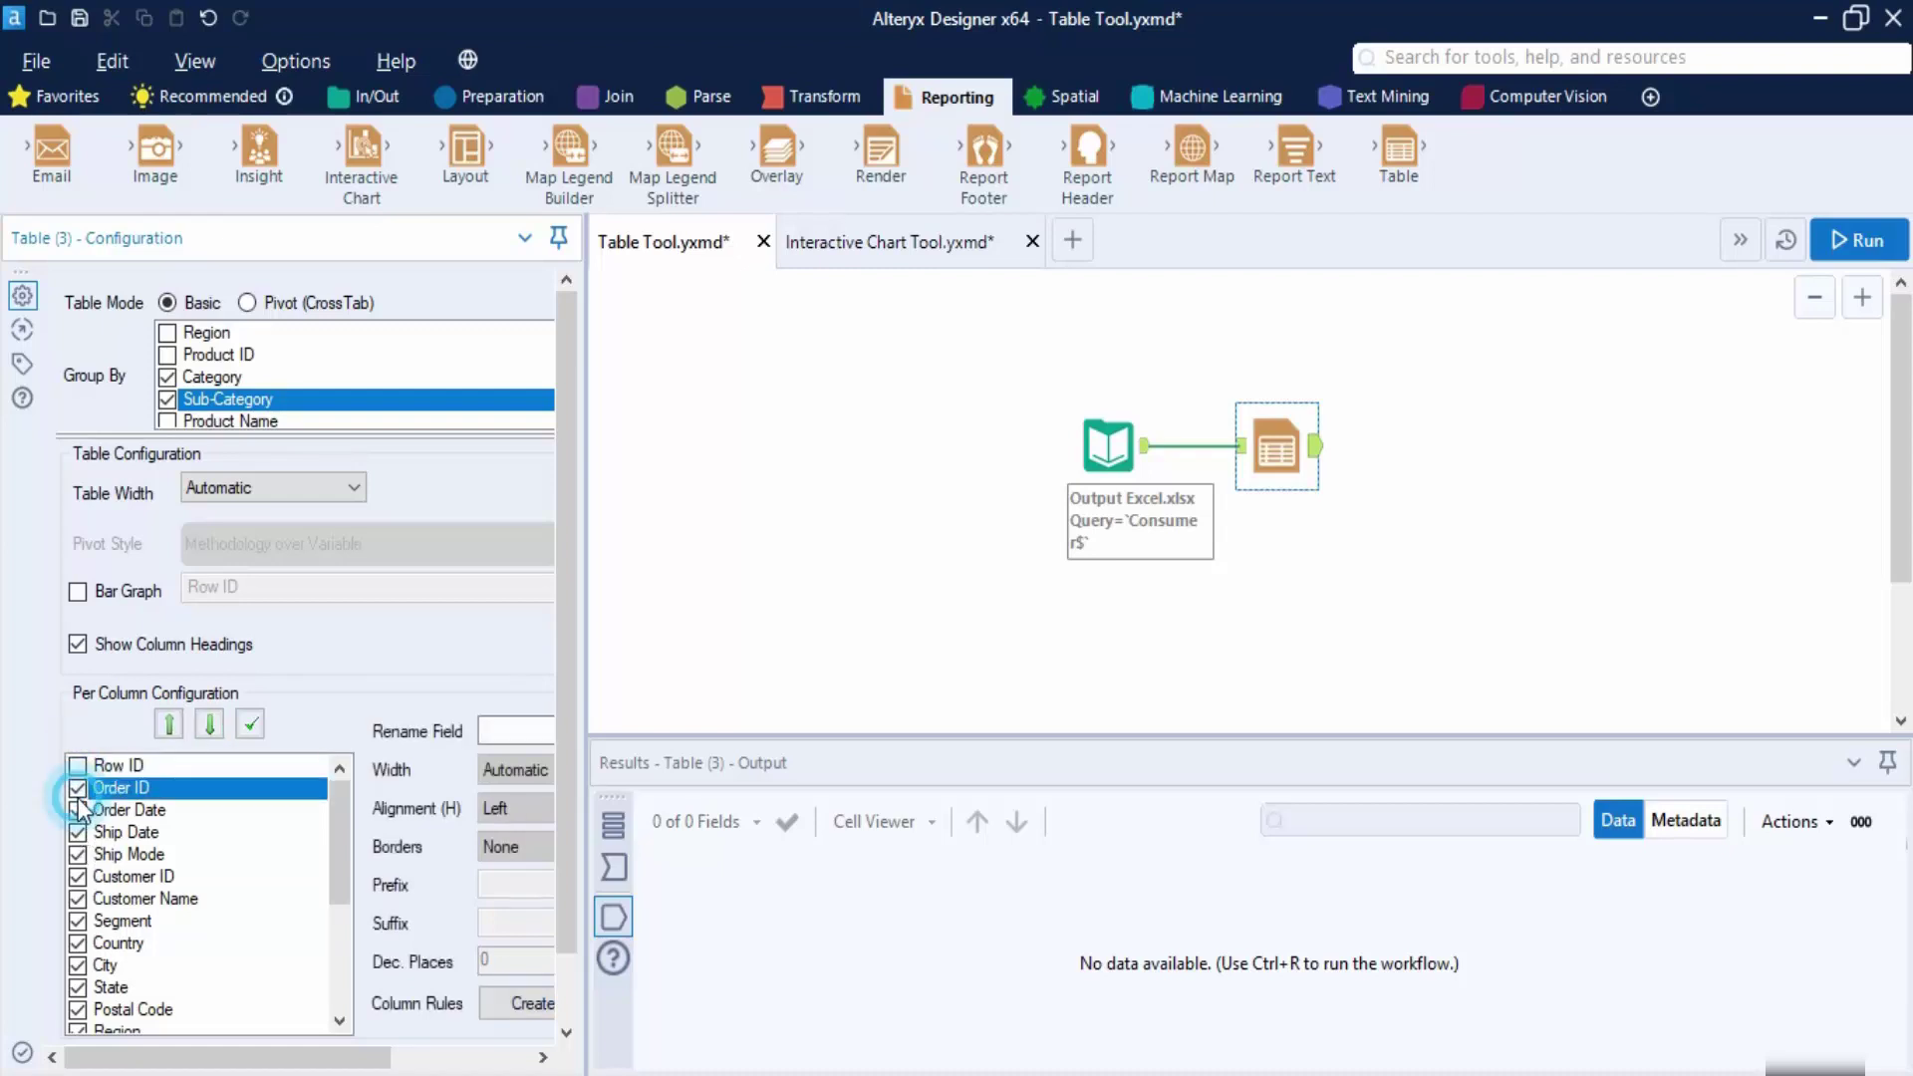
pyautogui.click(77, 809)
pyautogui.click(76, 832)
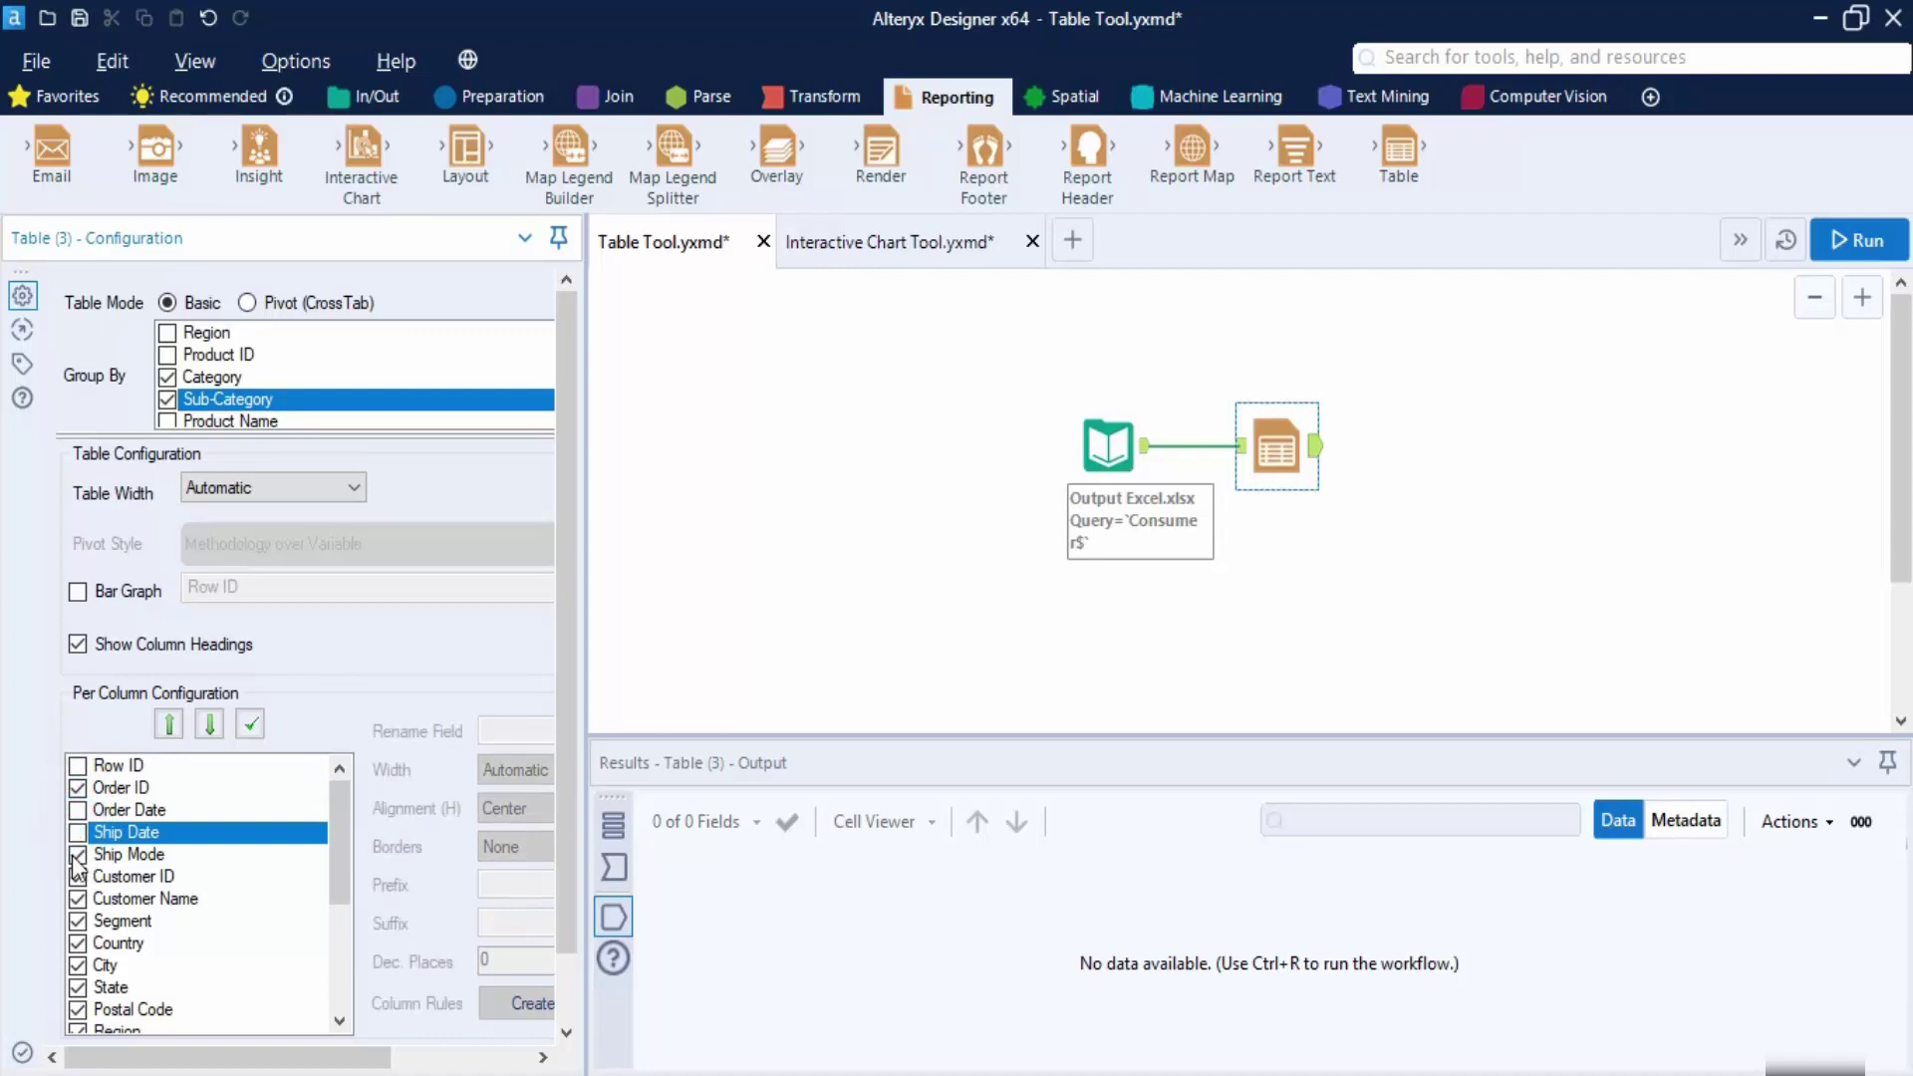
pyautogui.click(76, 854)
pyautogui.click(76, 876)
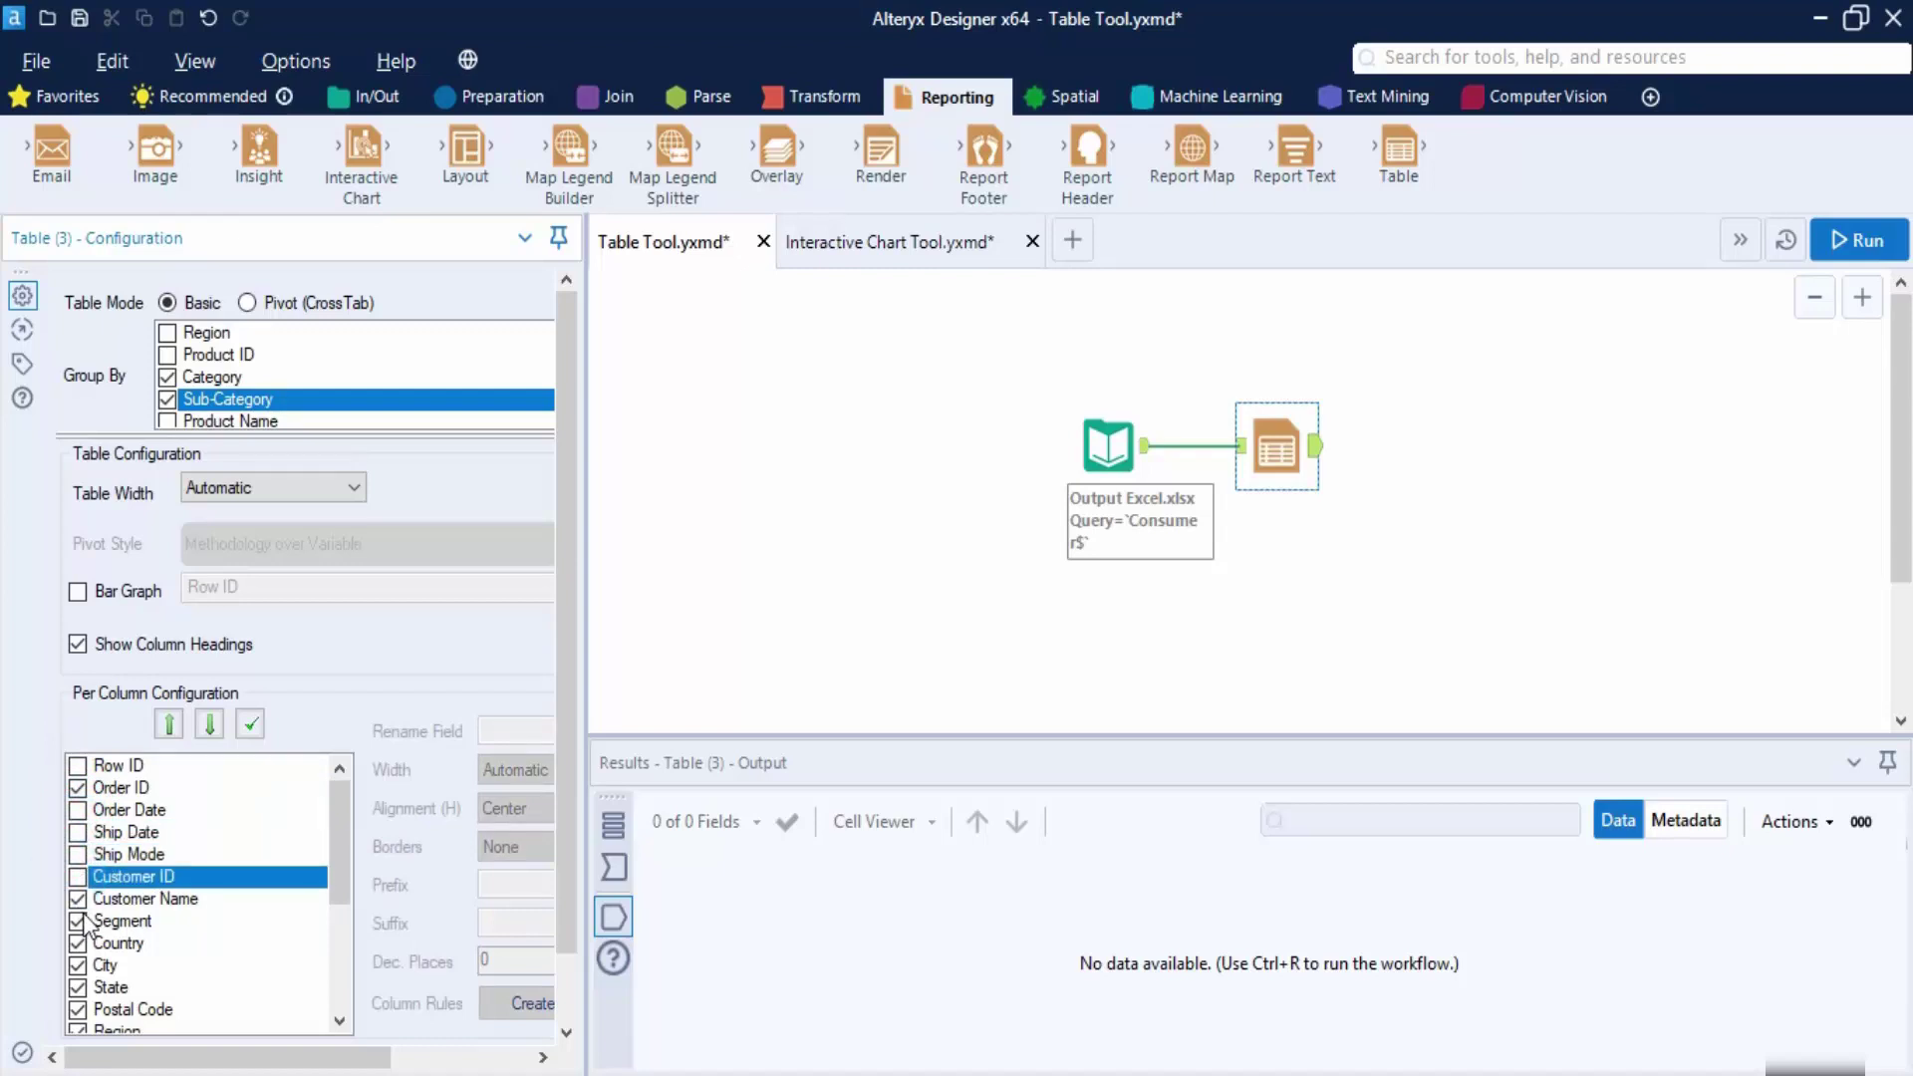
# Exclude Segment, Country, State, Postal Code, Region, Discount and Profit from the table columns.
pyautogui.click(76, 920)
pyautogui.click(77, 943)
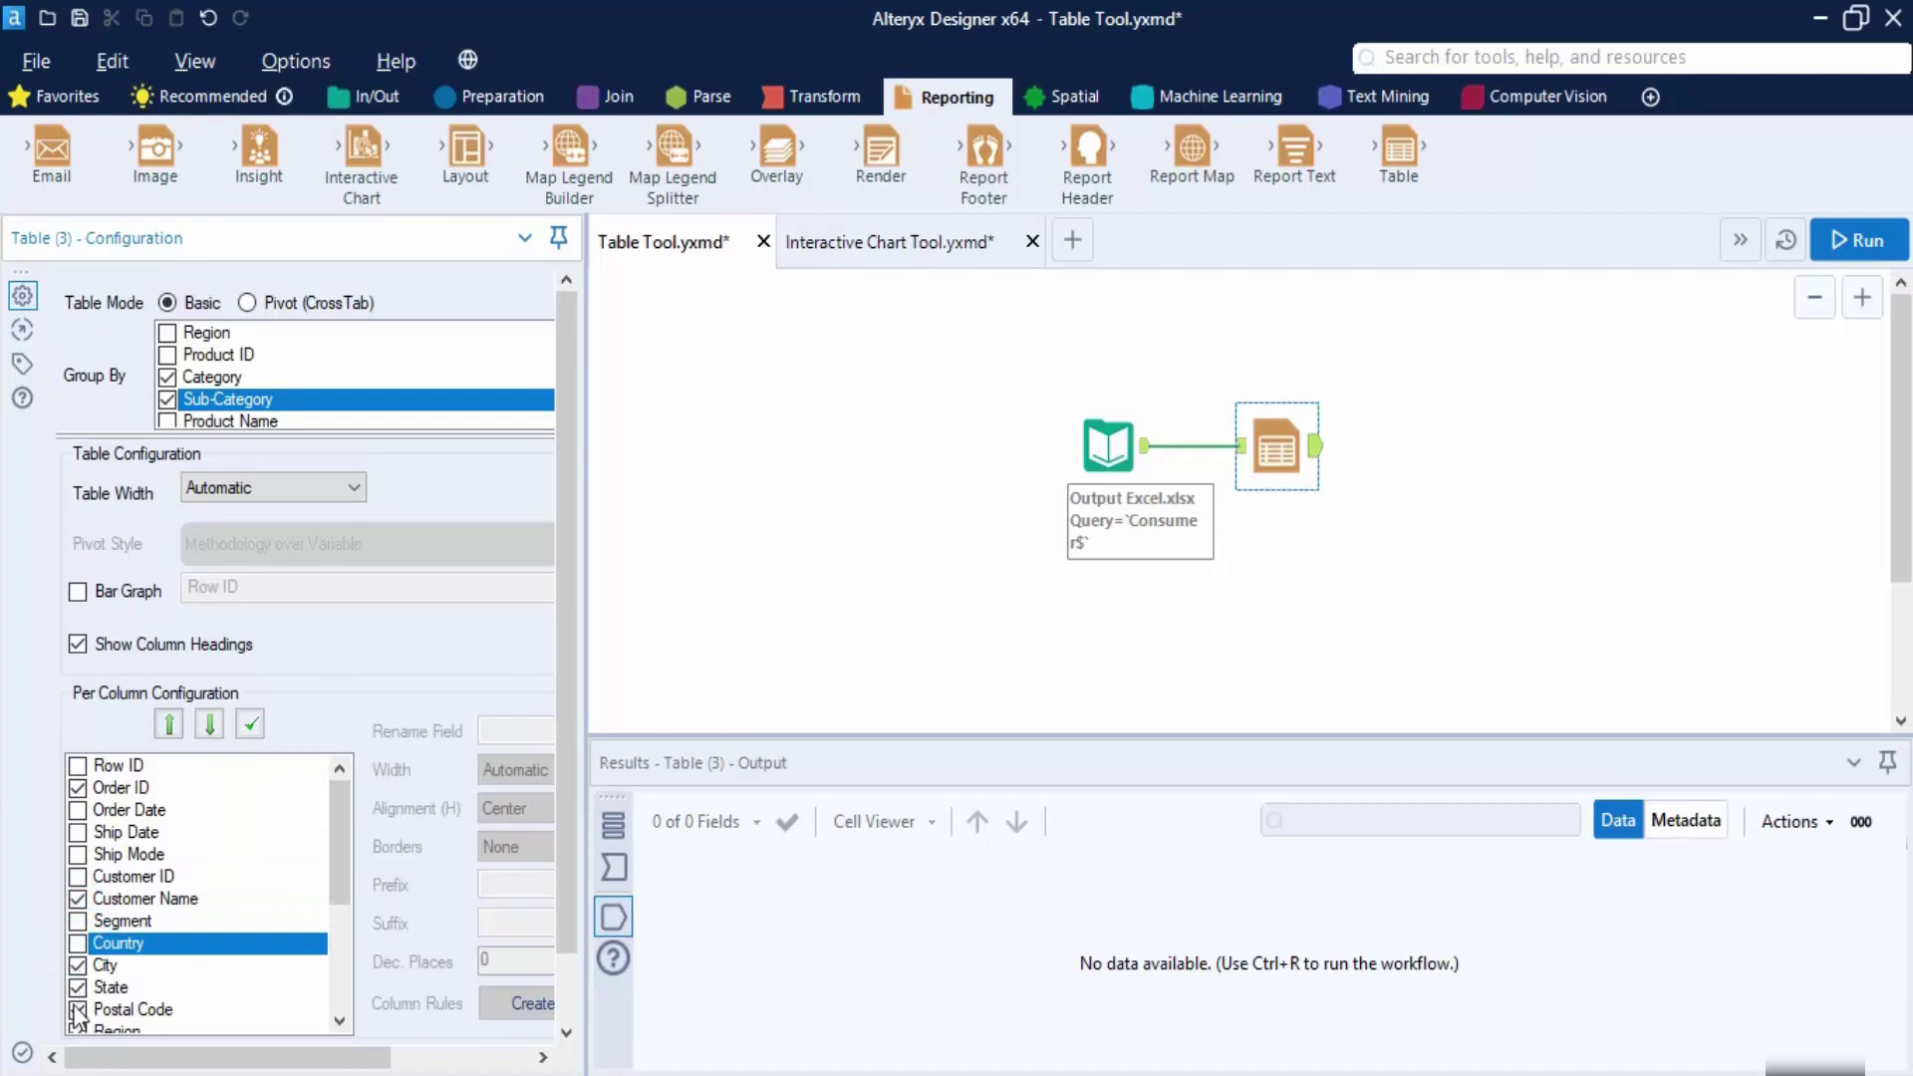
pyautogui.click(76, 986)
pyautogui.scroll(-1, 149, 981)
pyautogui.scroll(-1, 155, 984)
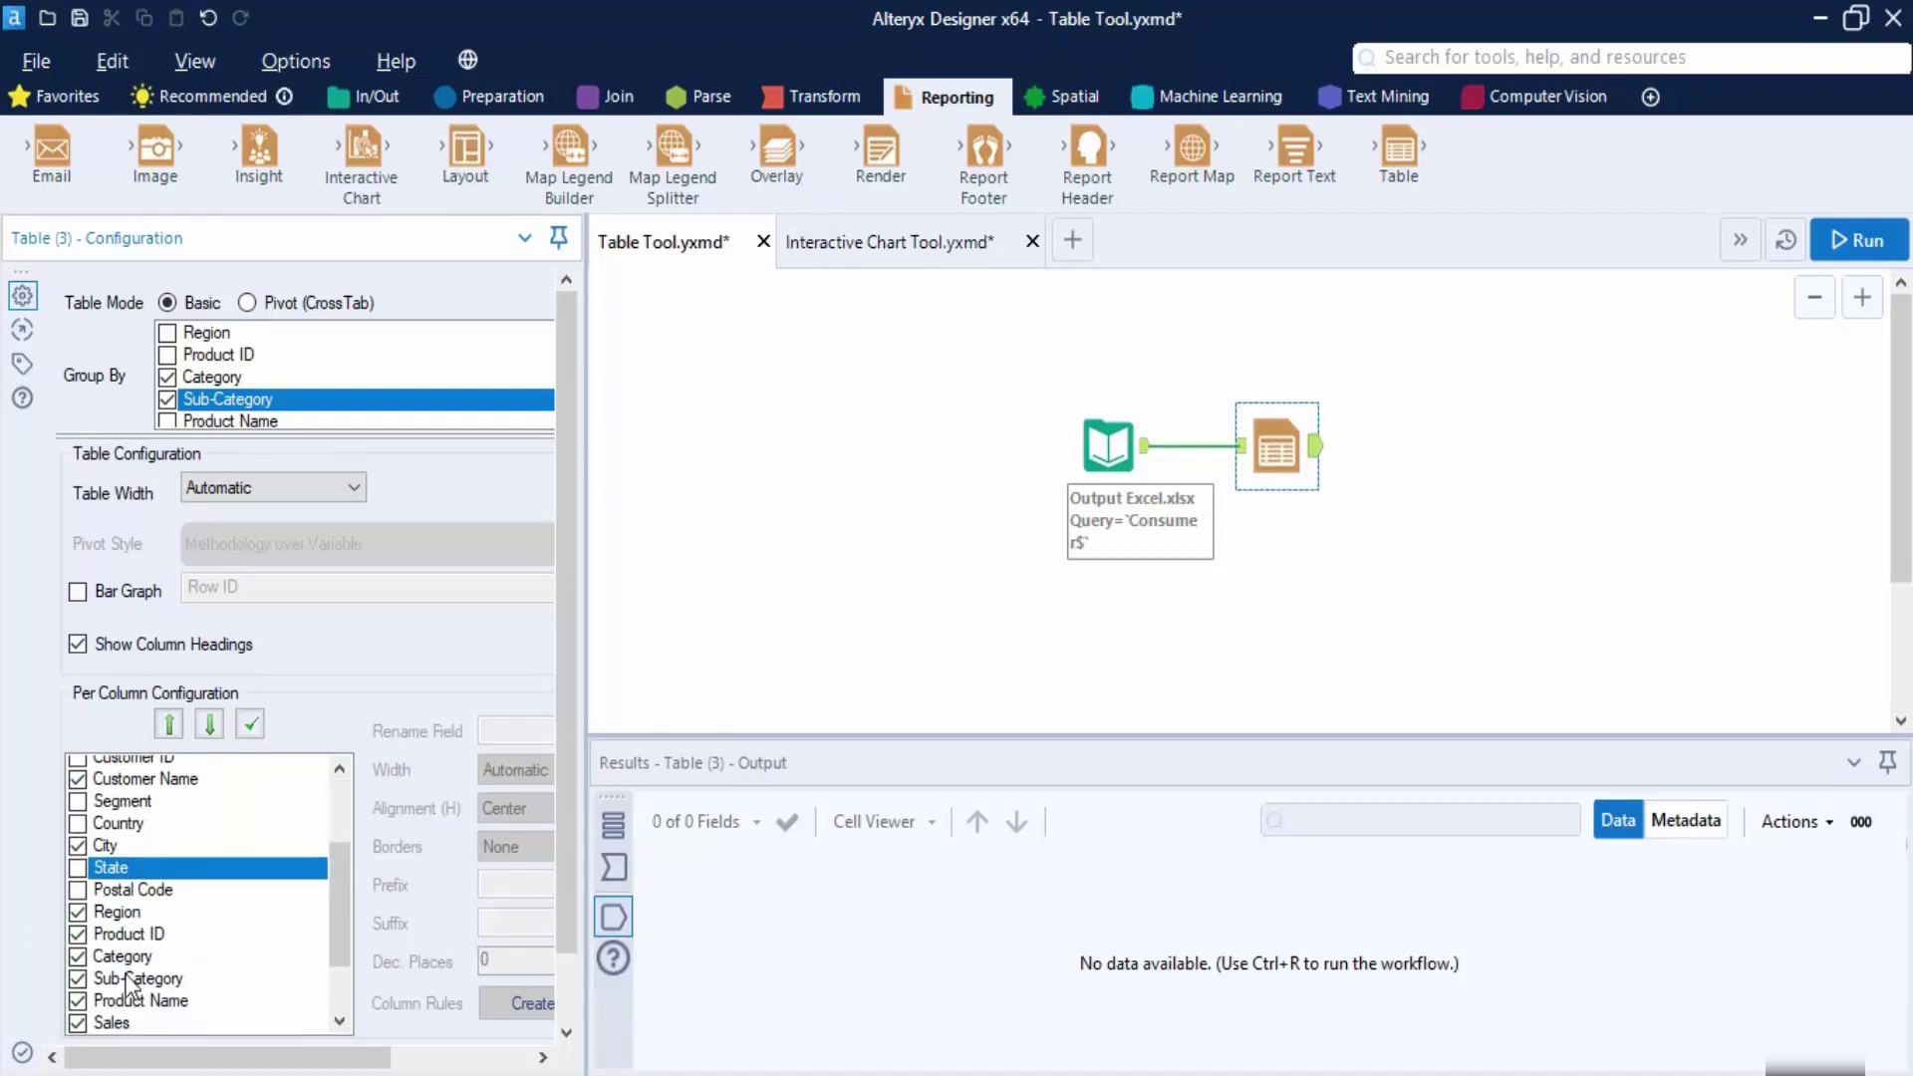
pyautogui.click(76, 897)
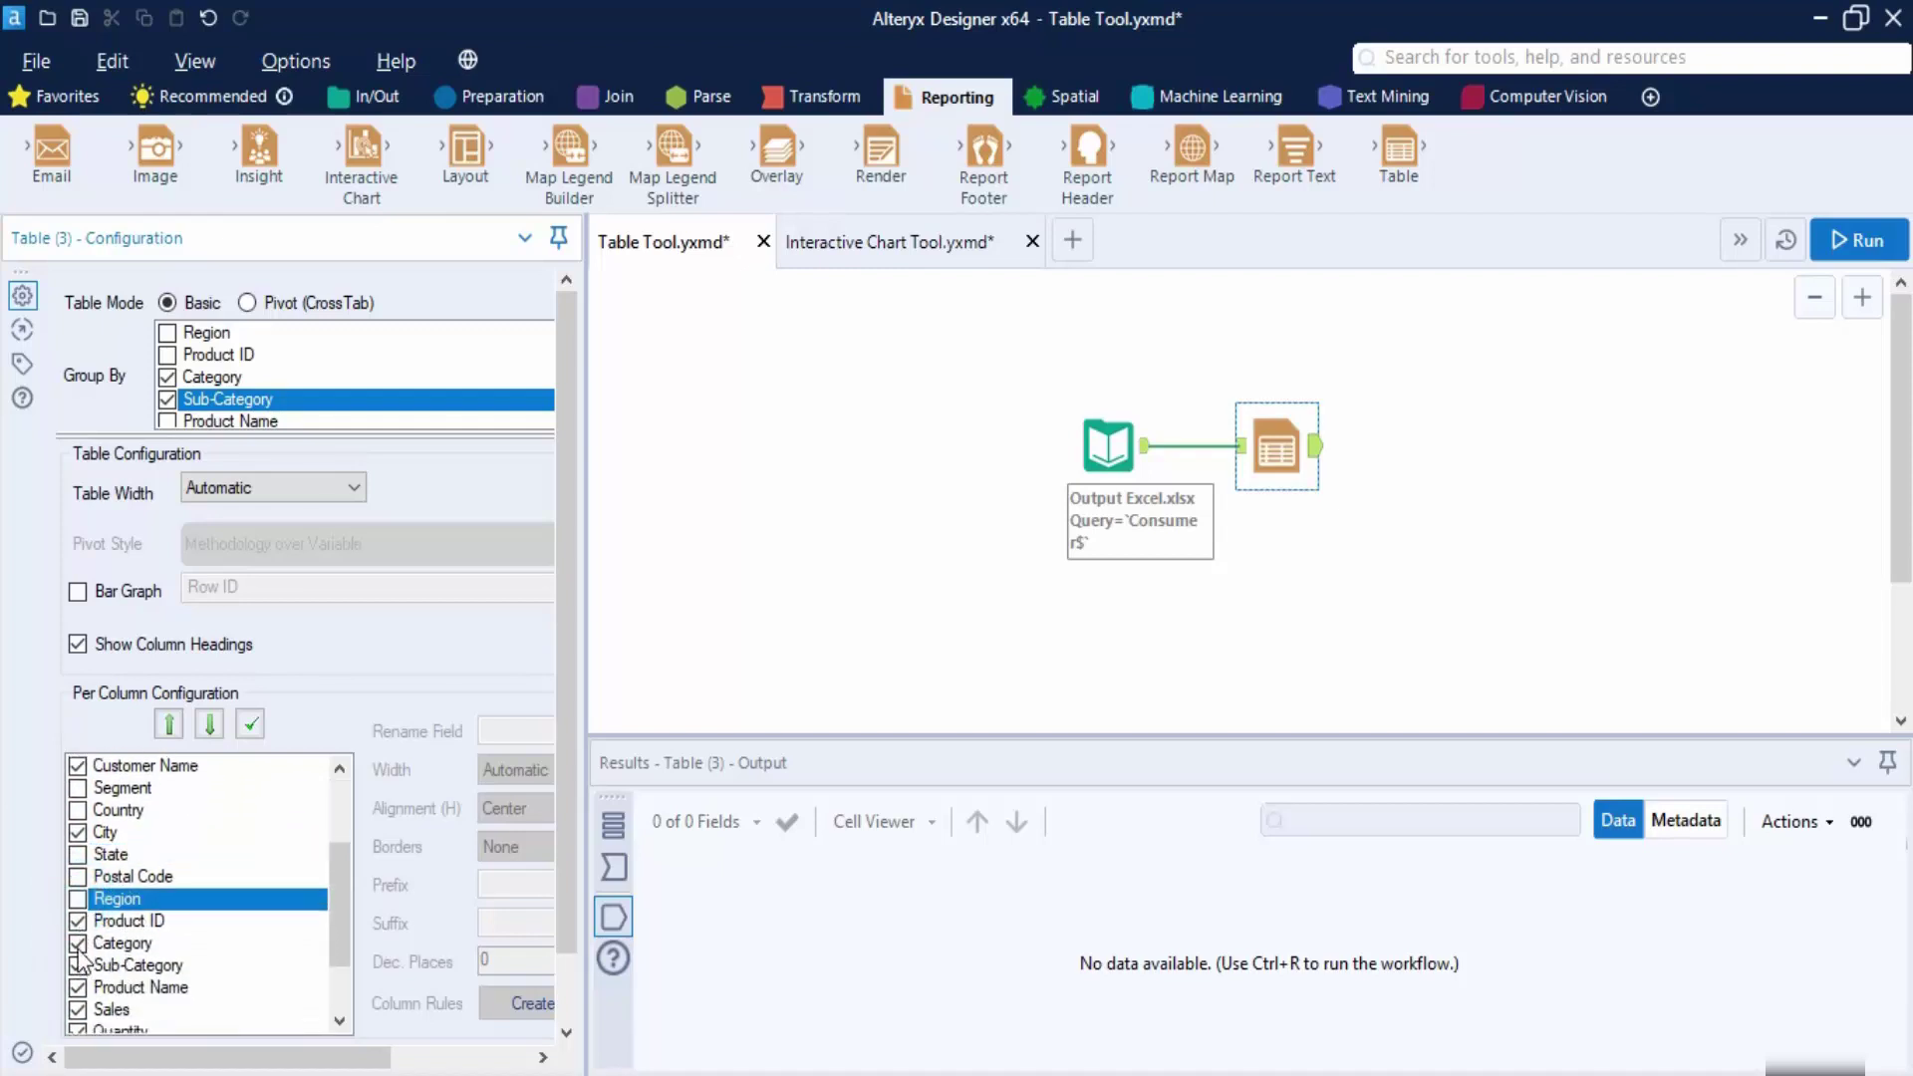
pyautogui.scroll(-1, 80, 999)
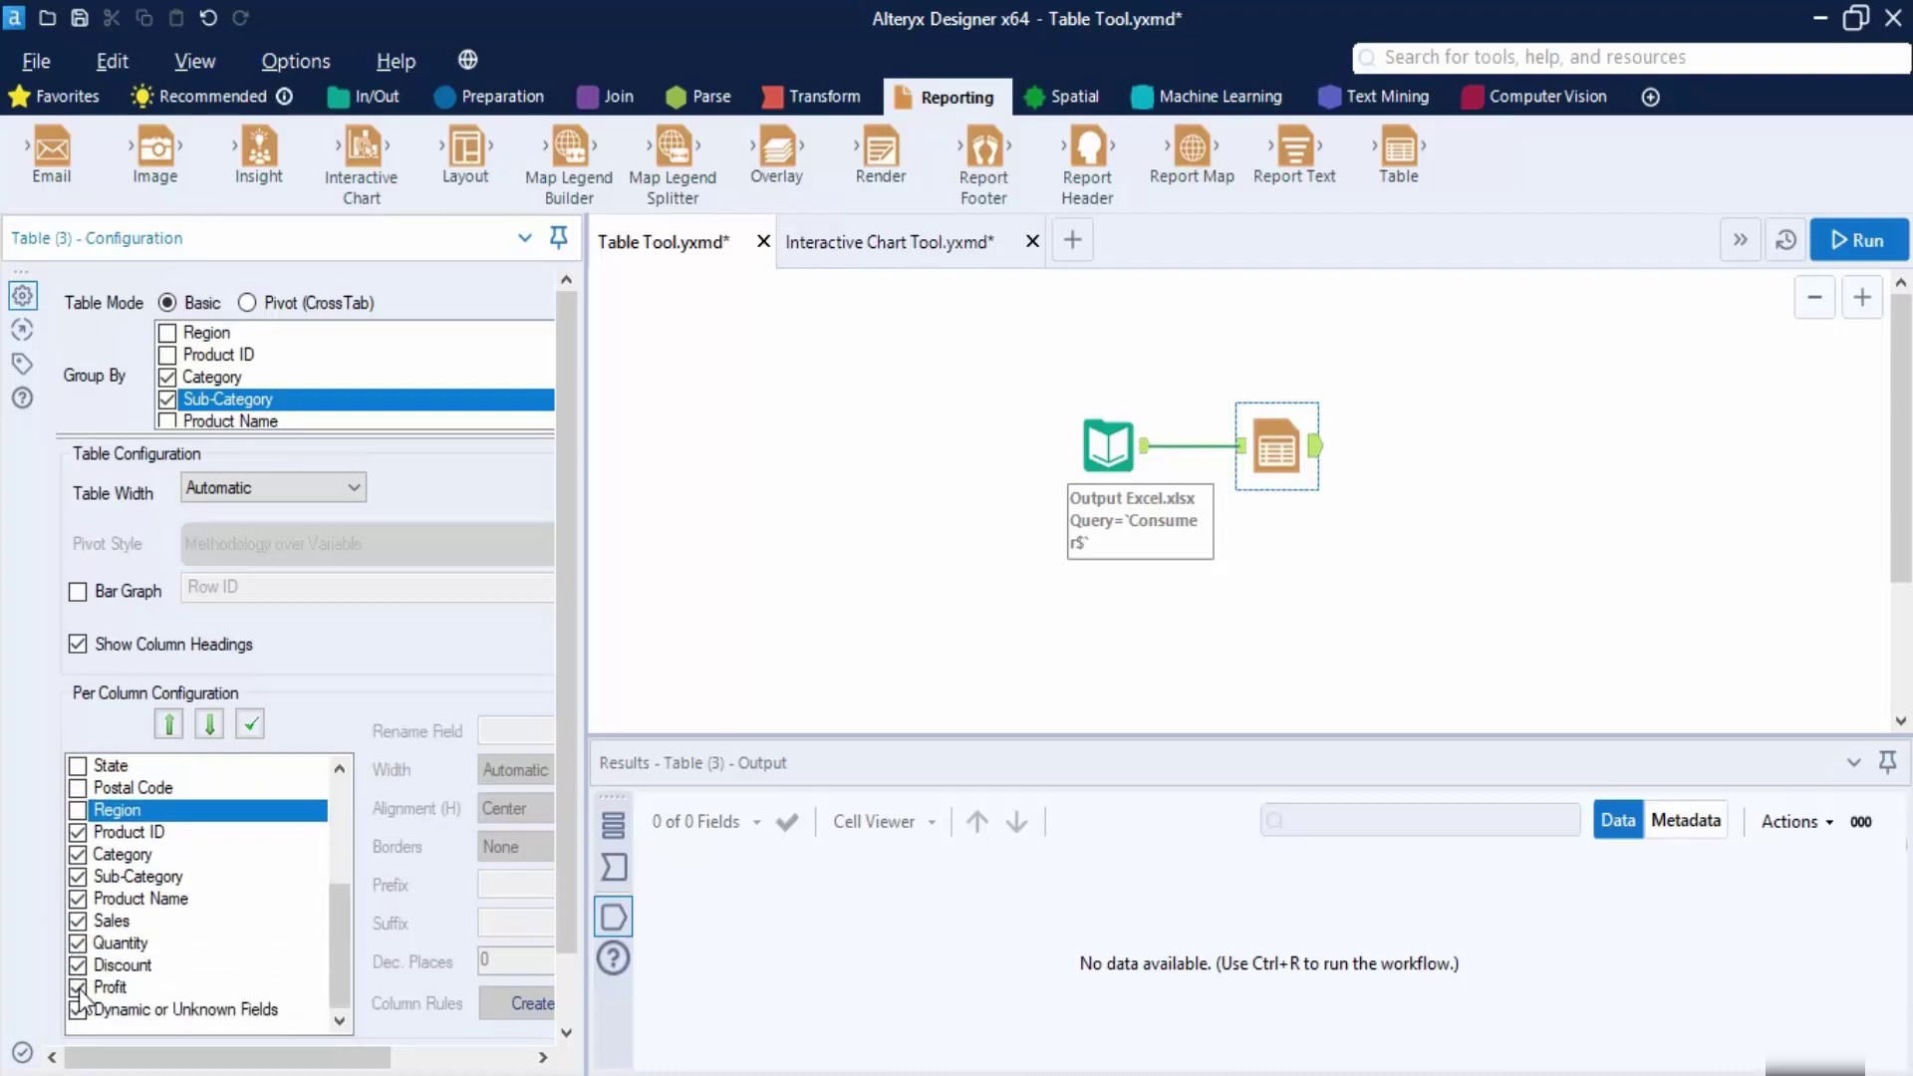
pyautogui.click(77, 987)
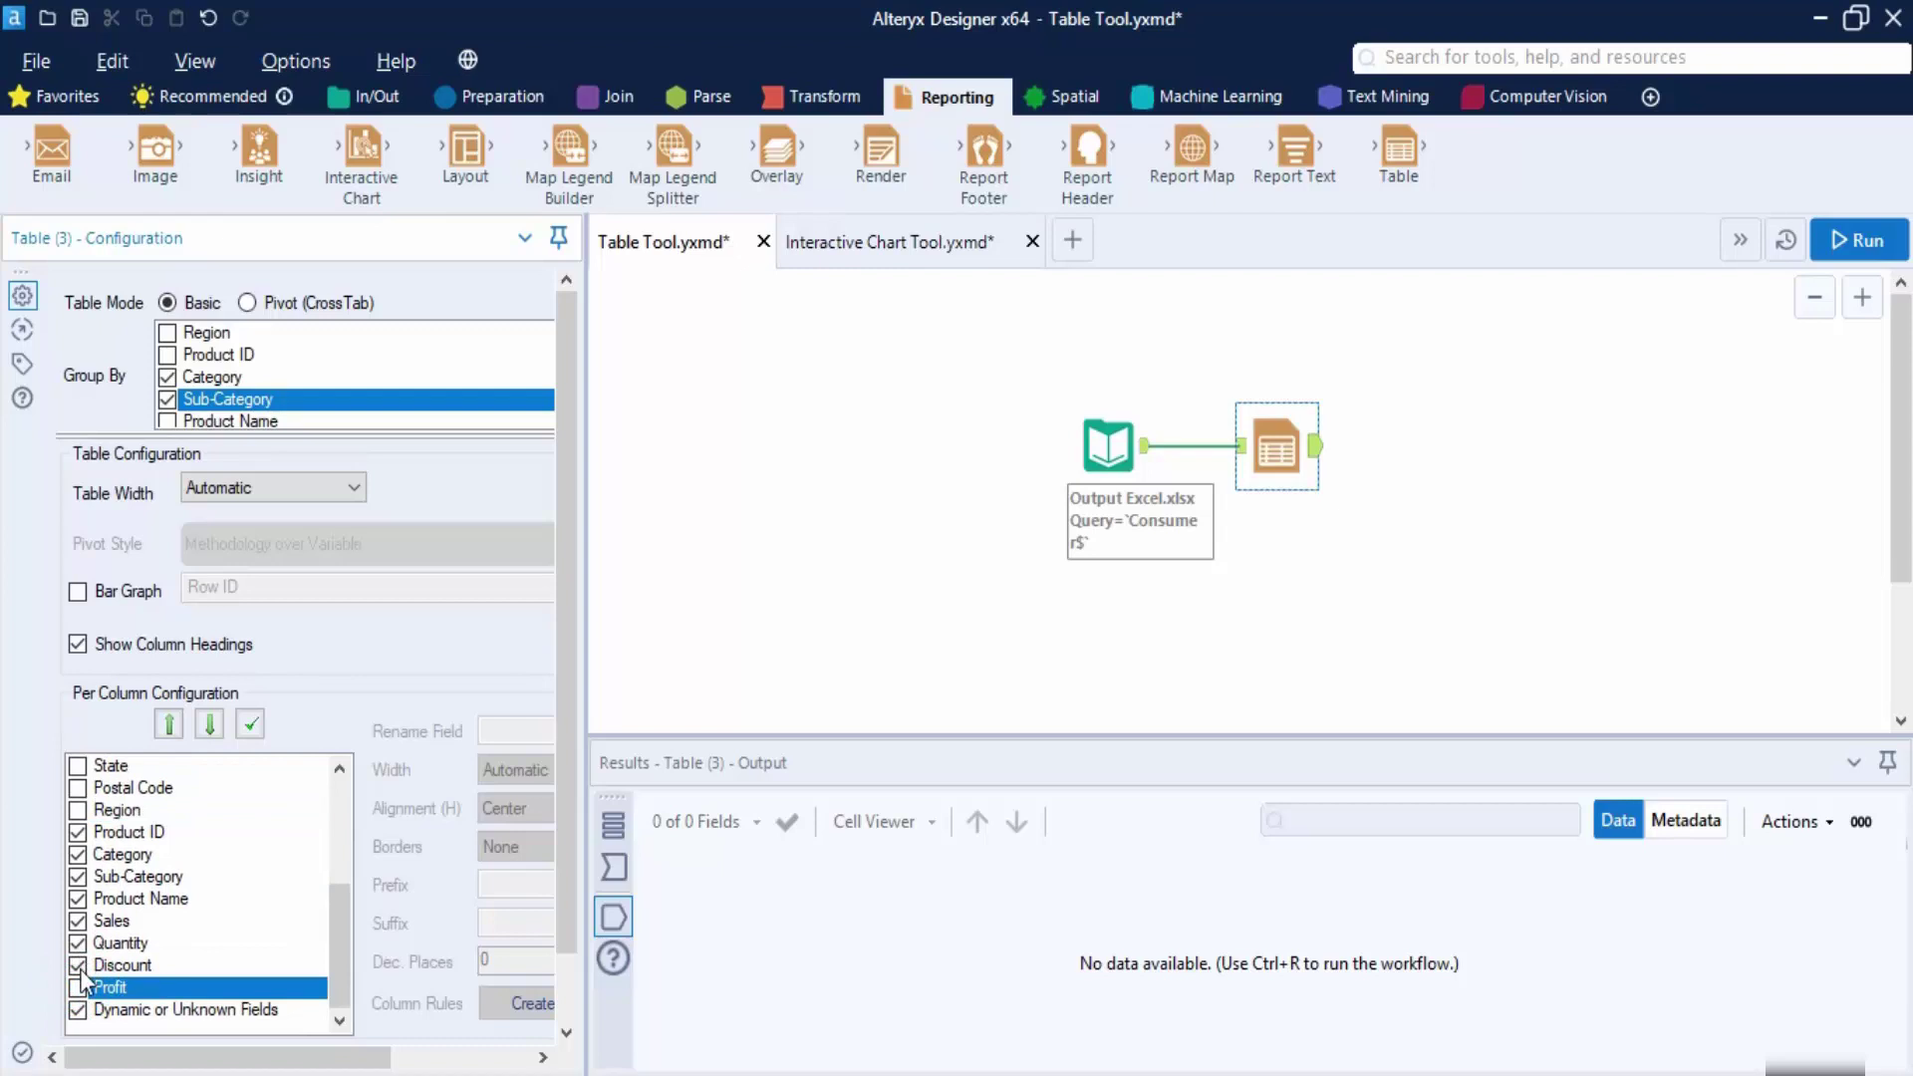
pyautogui.click(78, 966)
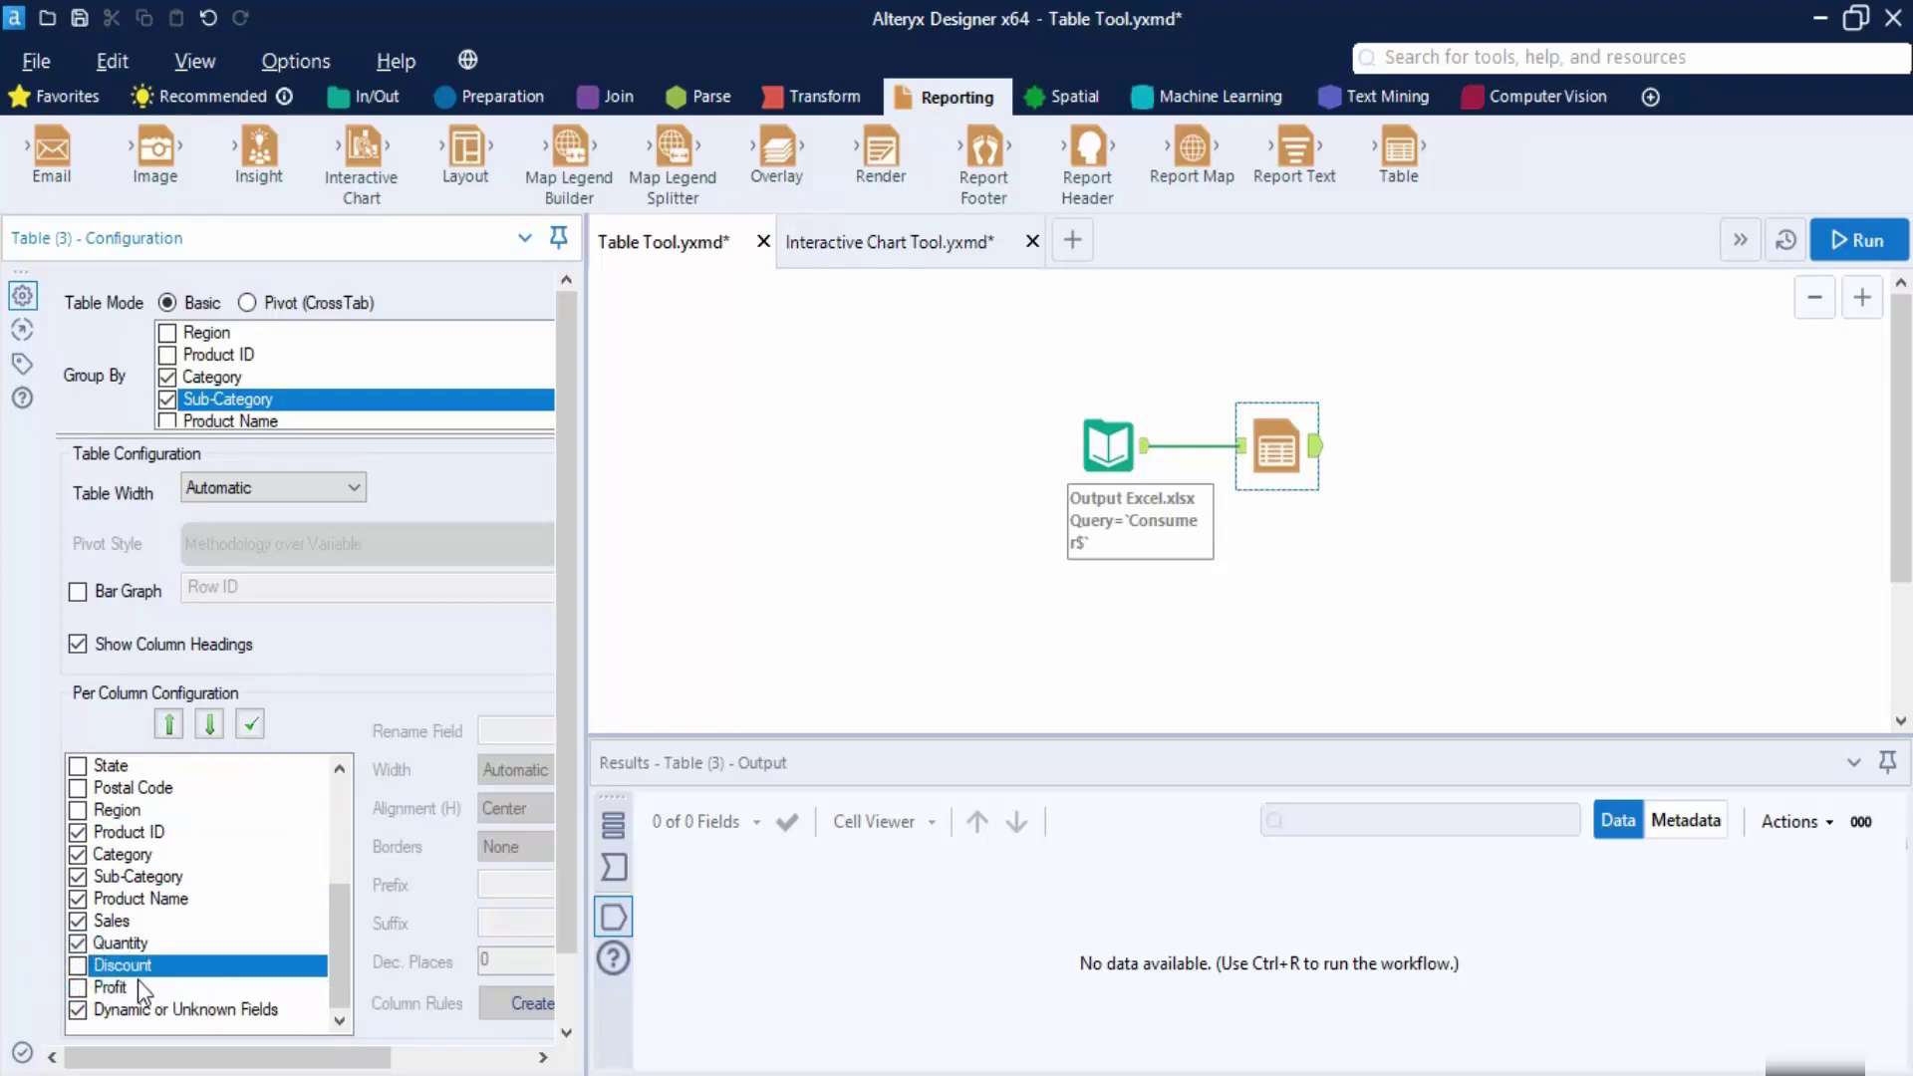
# Rename the Customer Name column to "Name" in the per-column configuration.
pyautogui.scroll(4, 132, 912)
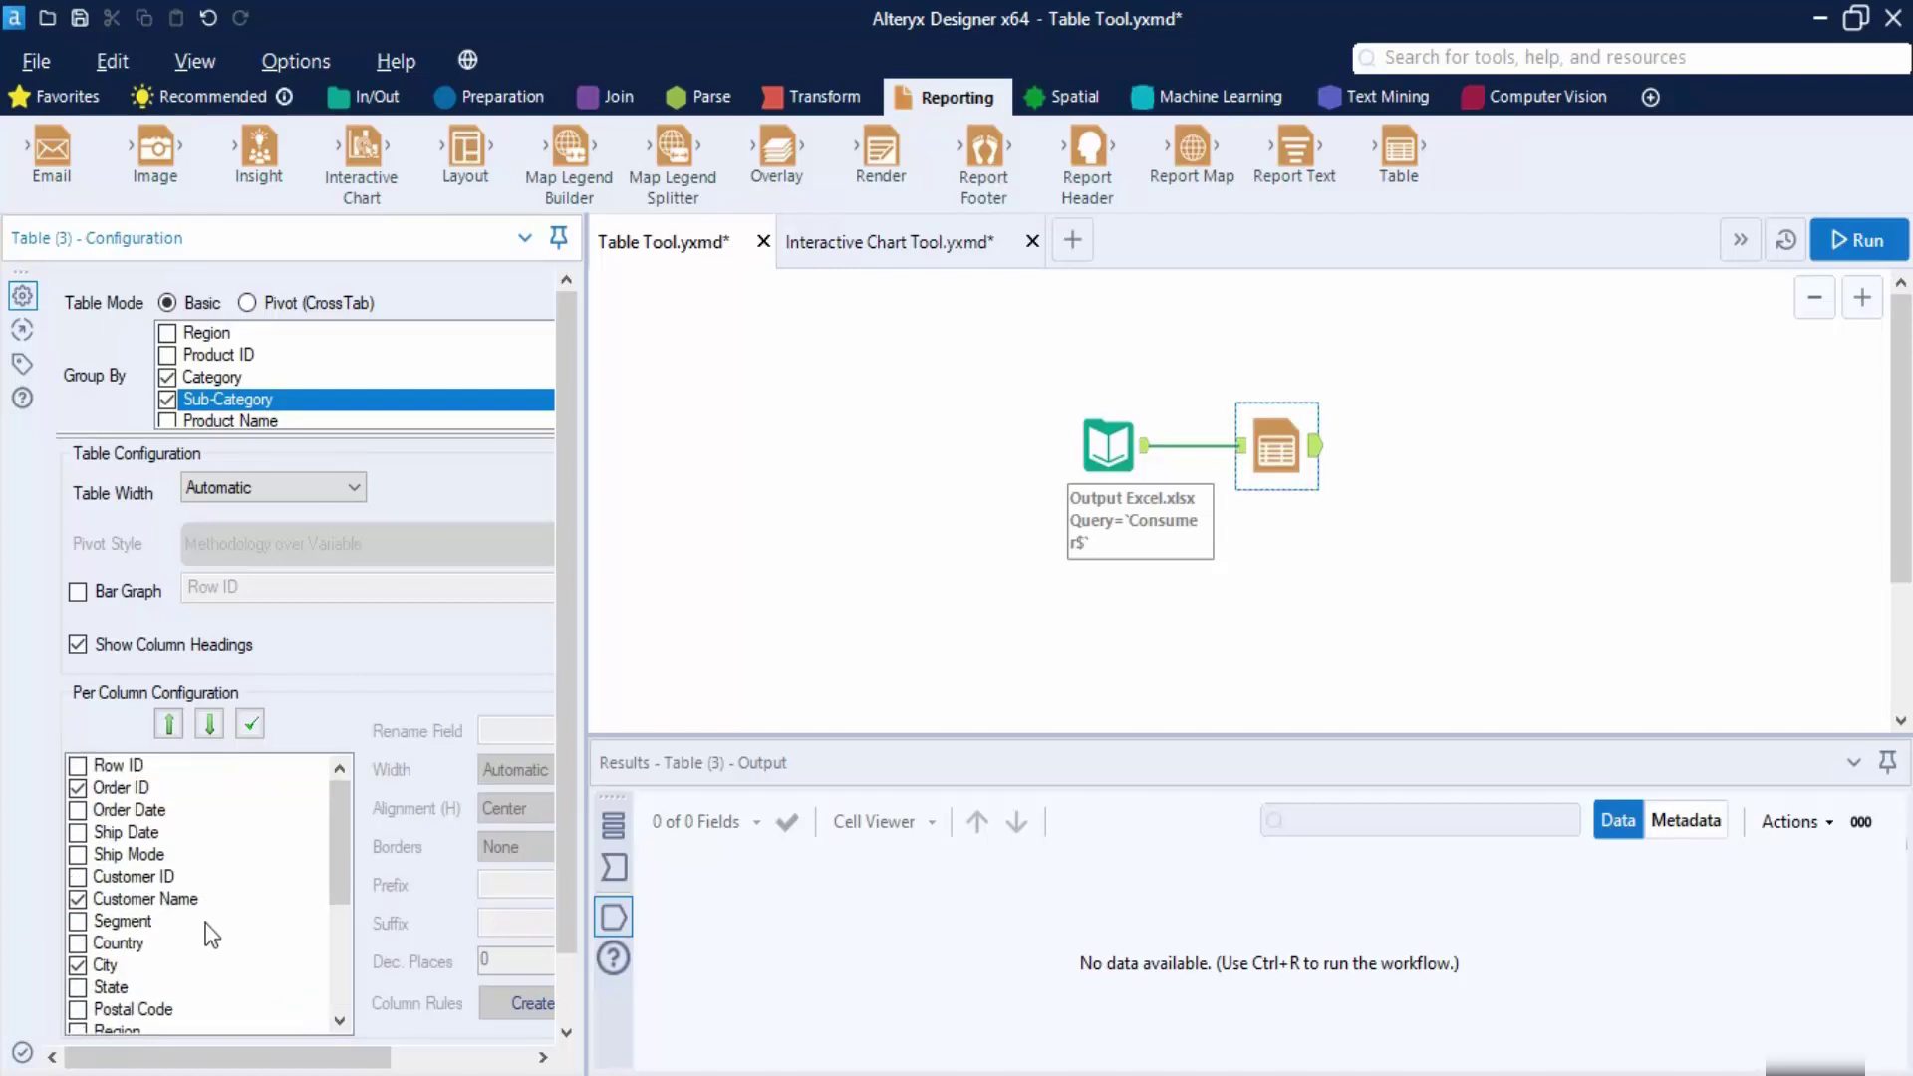
pyautogui.click(127, 906)
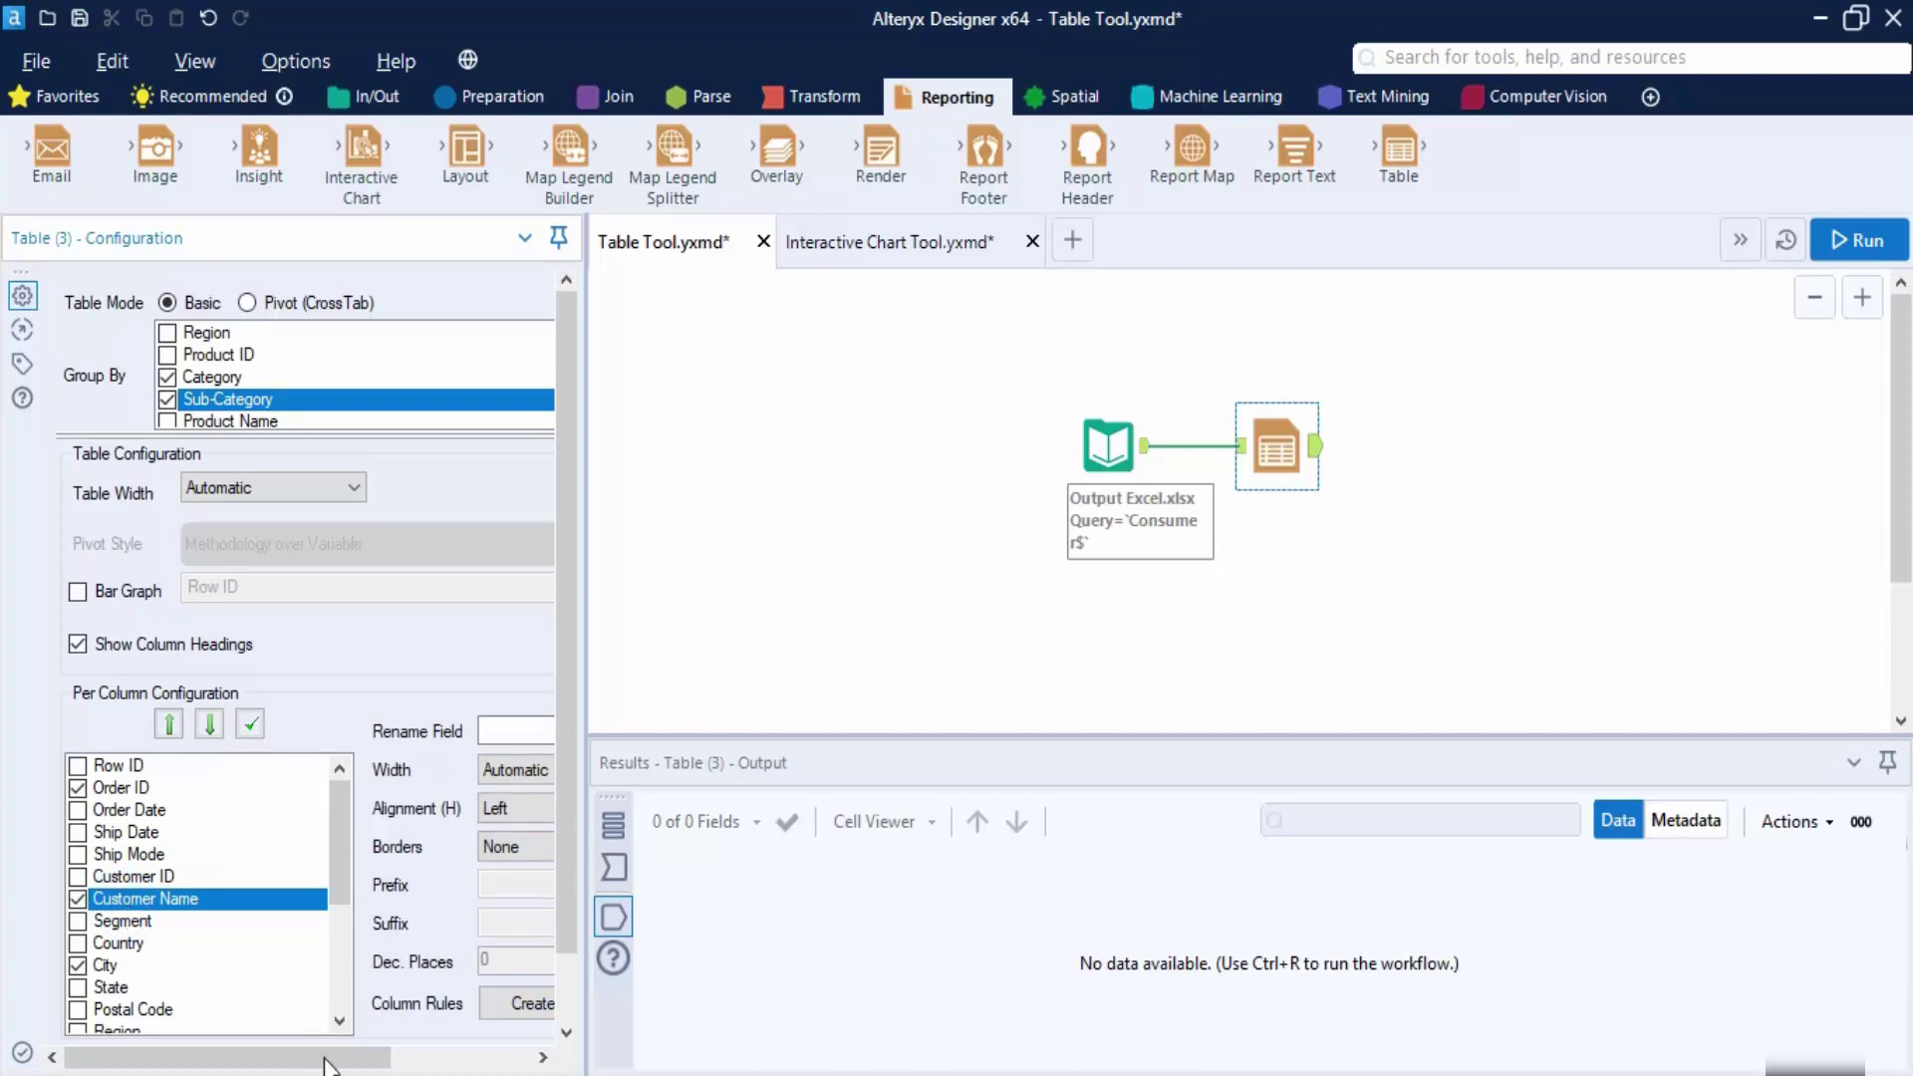
pyautogui.moveTo(335, 1058); pyautogui.dragTo(533, 1058)
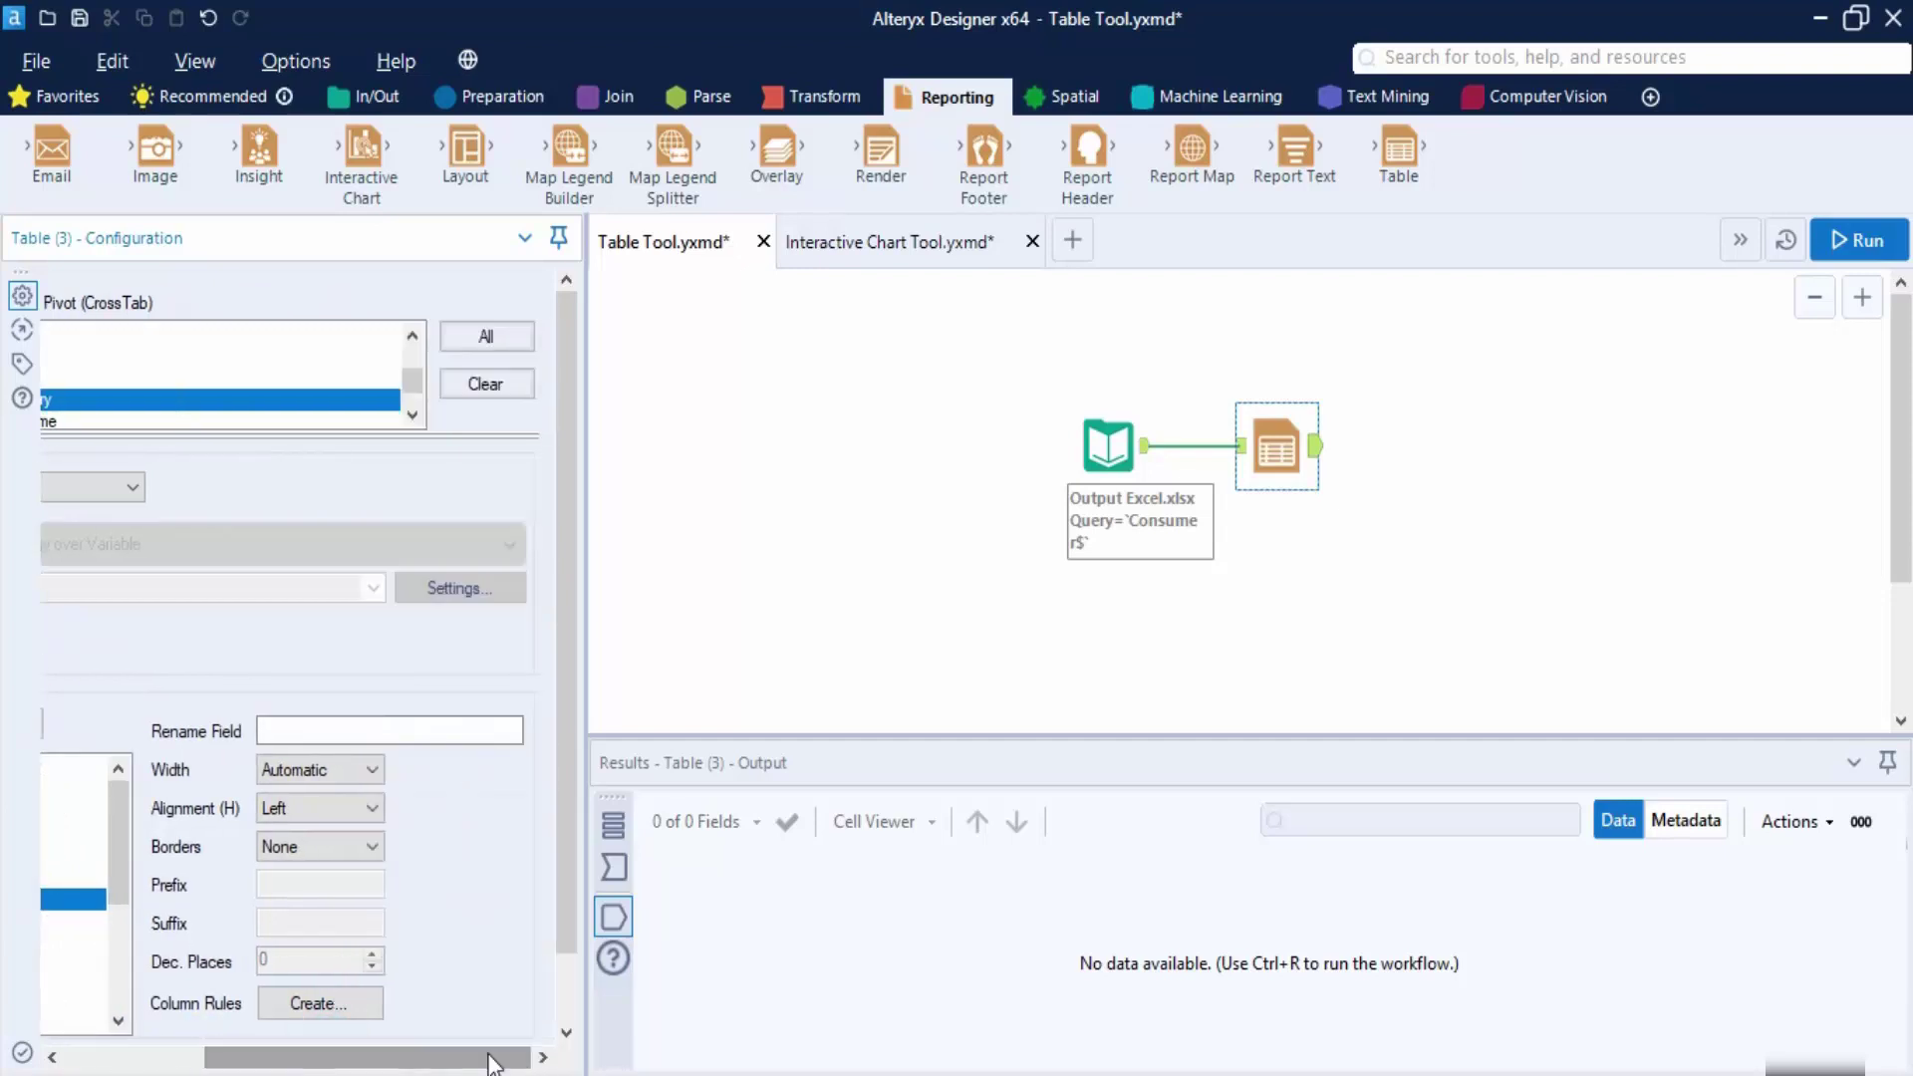
pyautogui.click(345, 732)
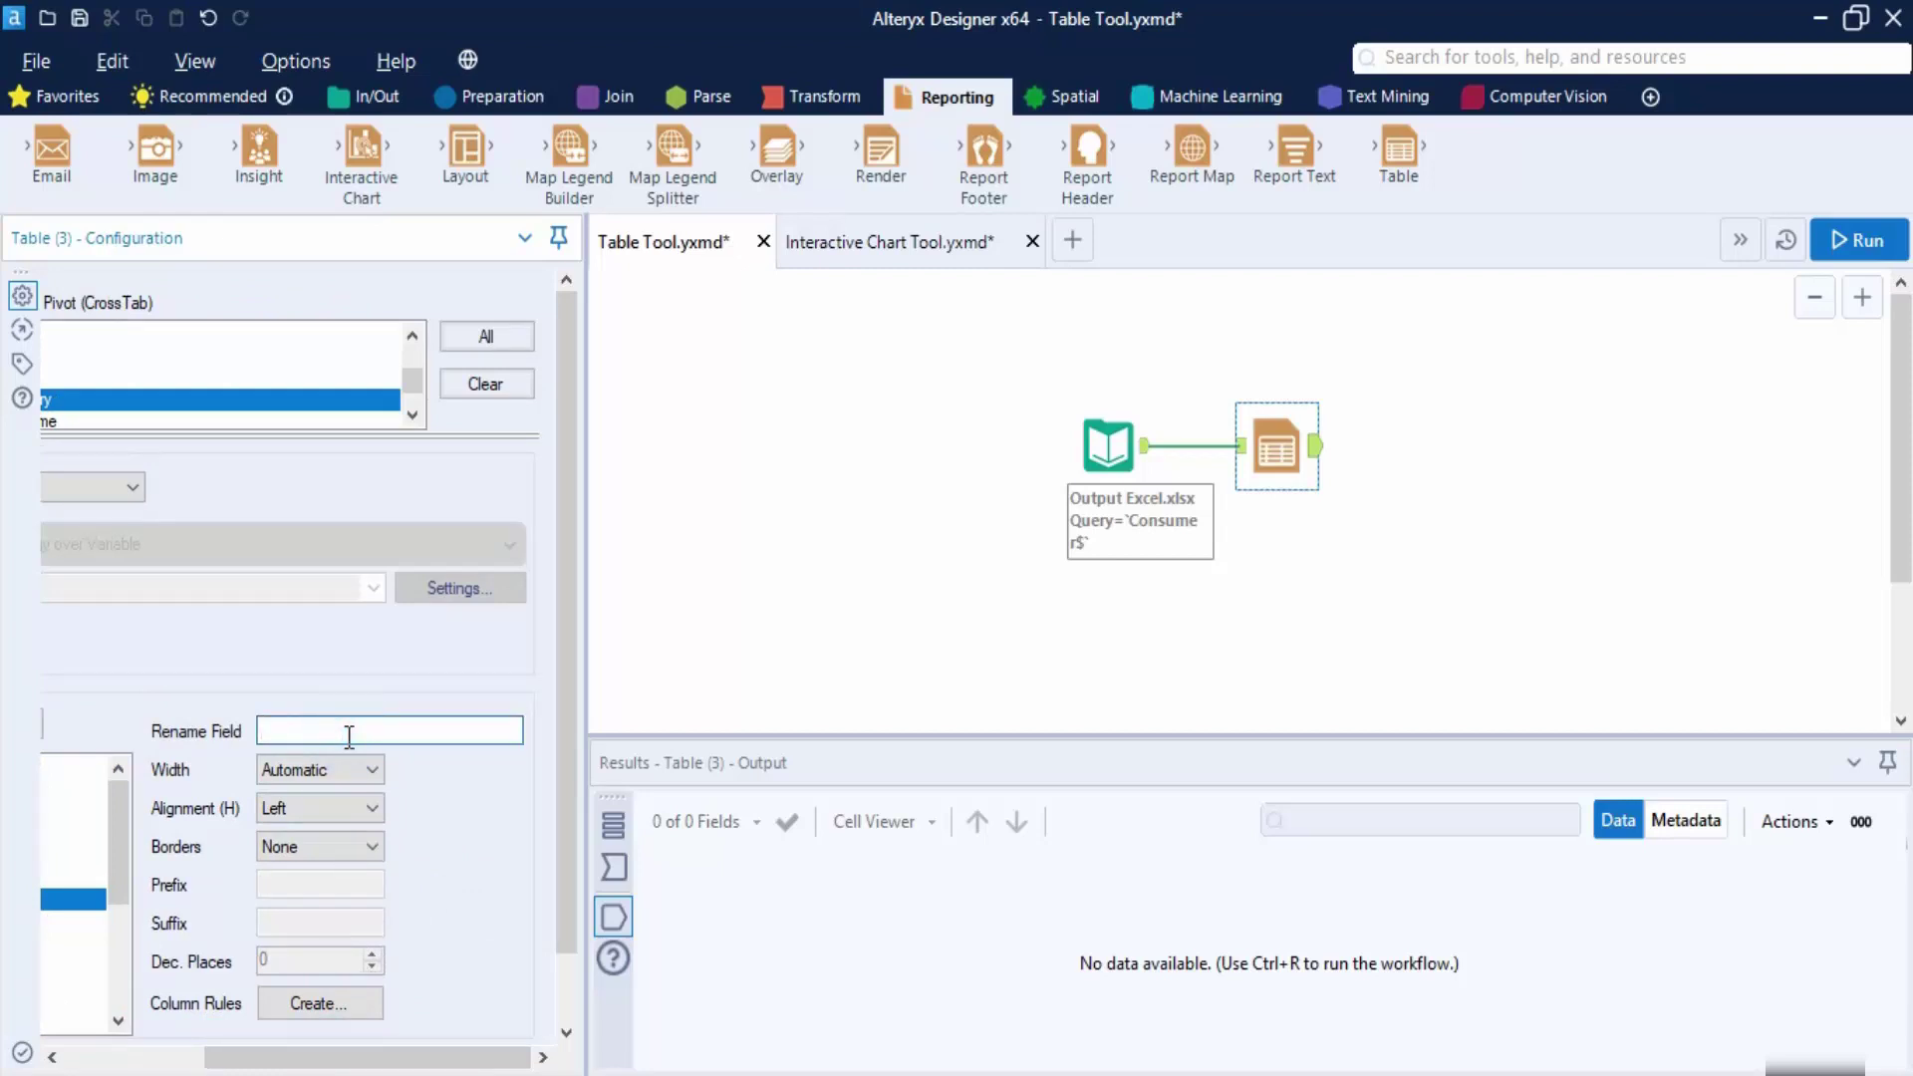
pyautogui.write('Name')
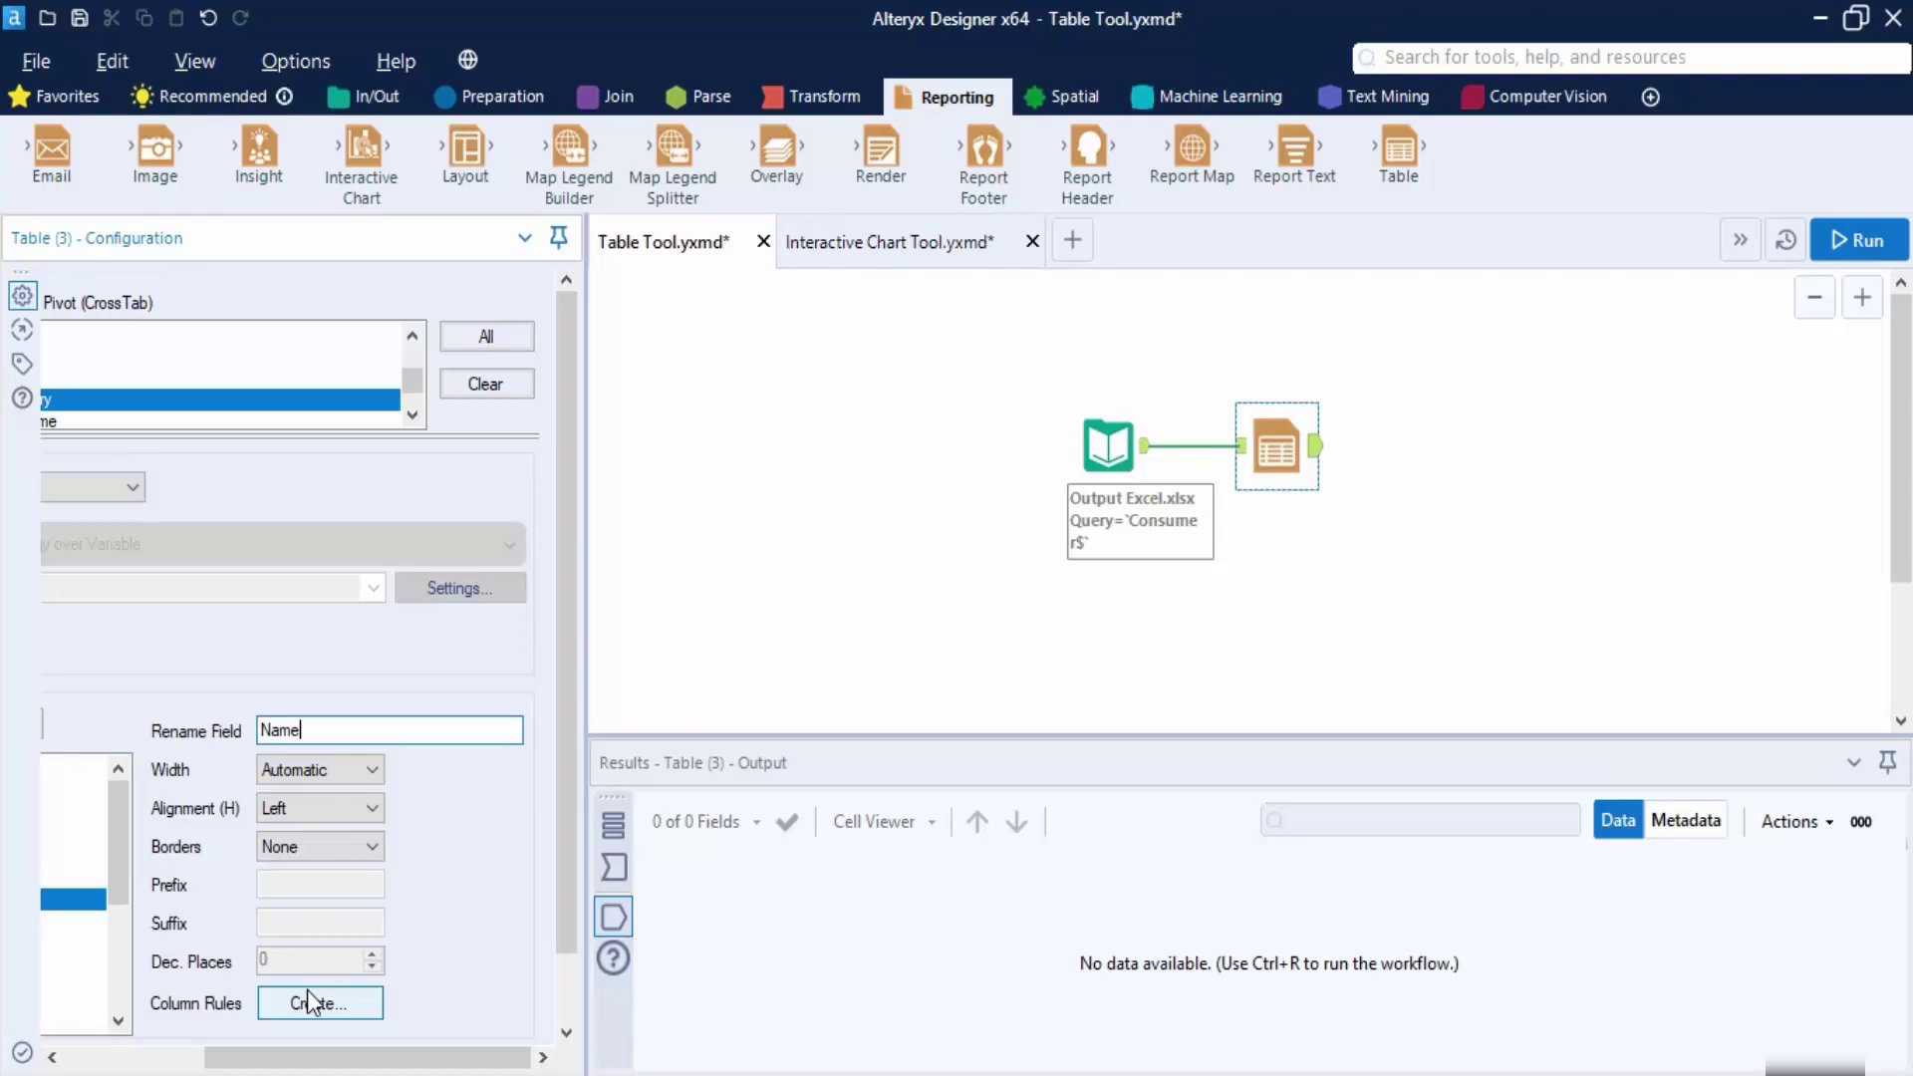
# Give the Sales column a "$" prefix in the per-column configuration.
pyautogui.moveTo(234, 1056); pyautogui.dragTo(105, 1038)
pyautogui.scroll(-2, 111, 986)
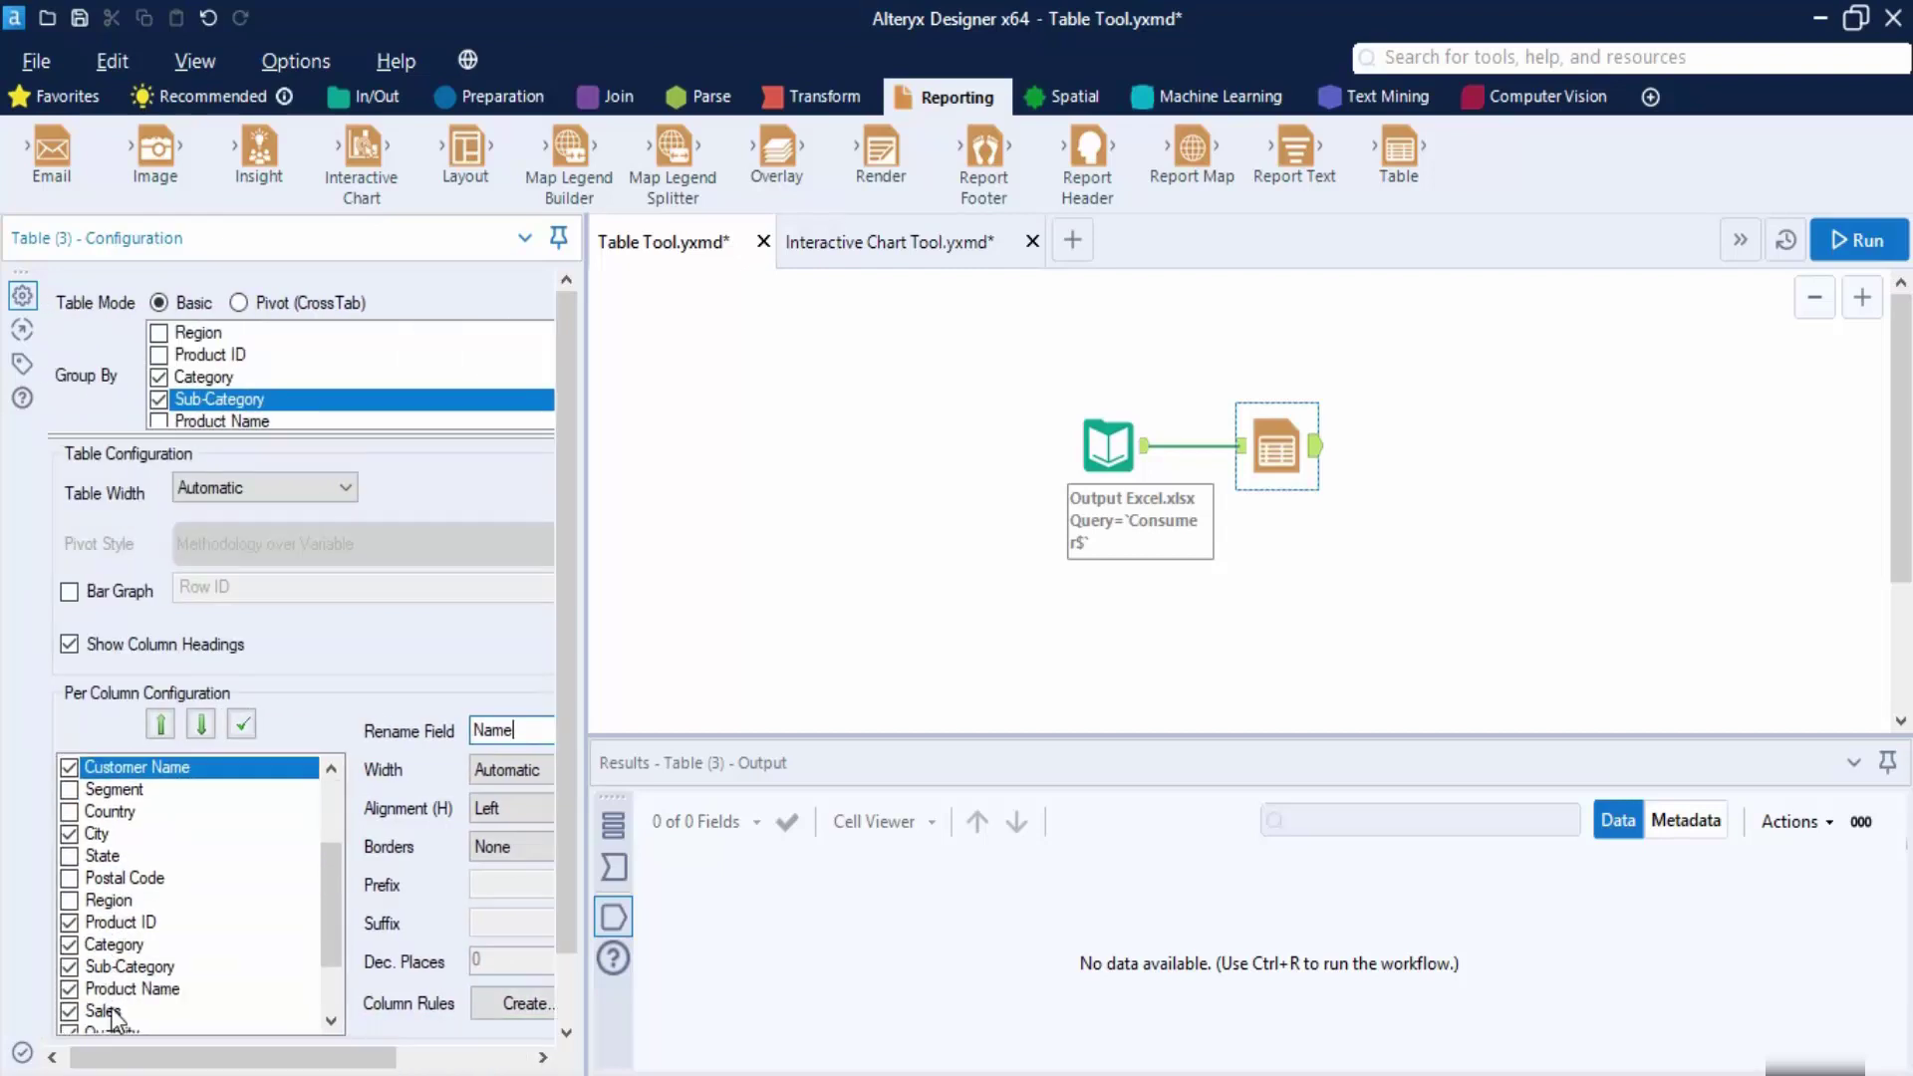
pyautogui.click(127, 1006)
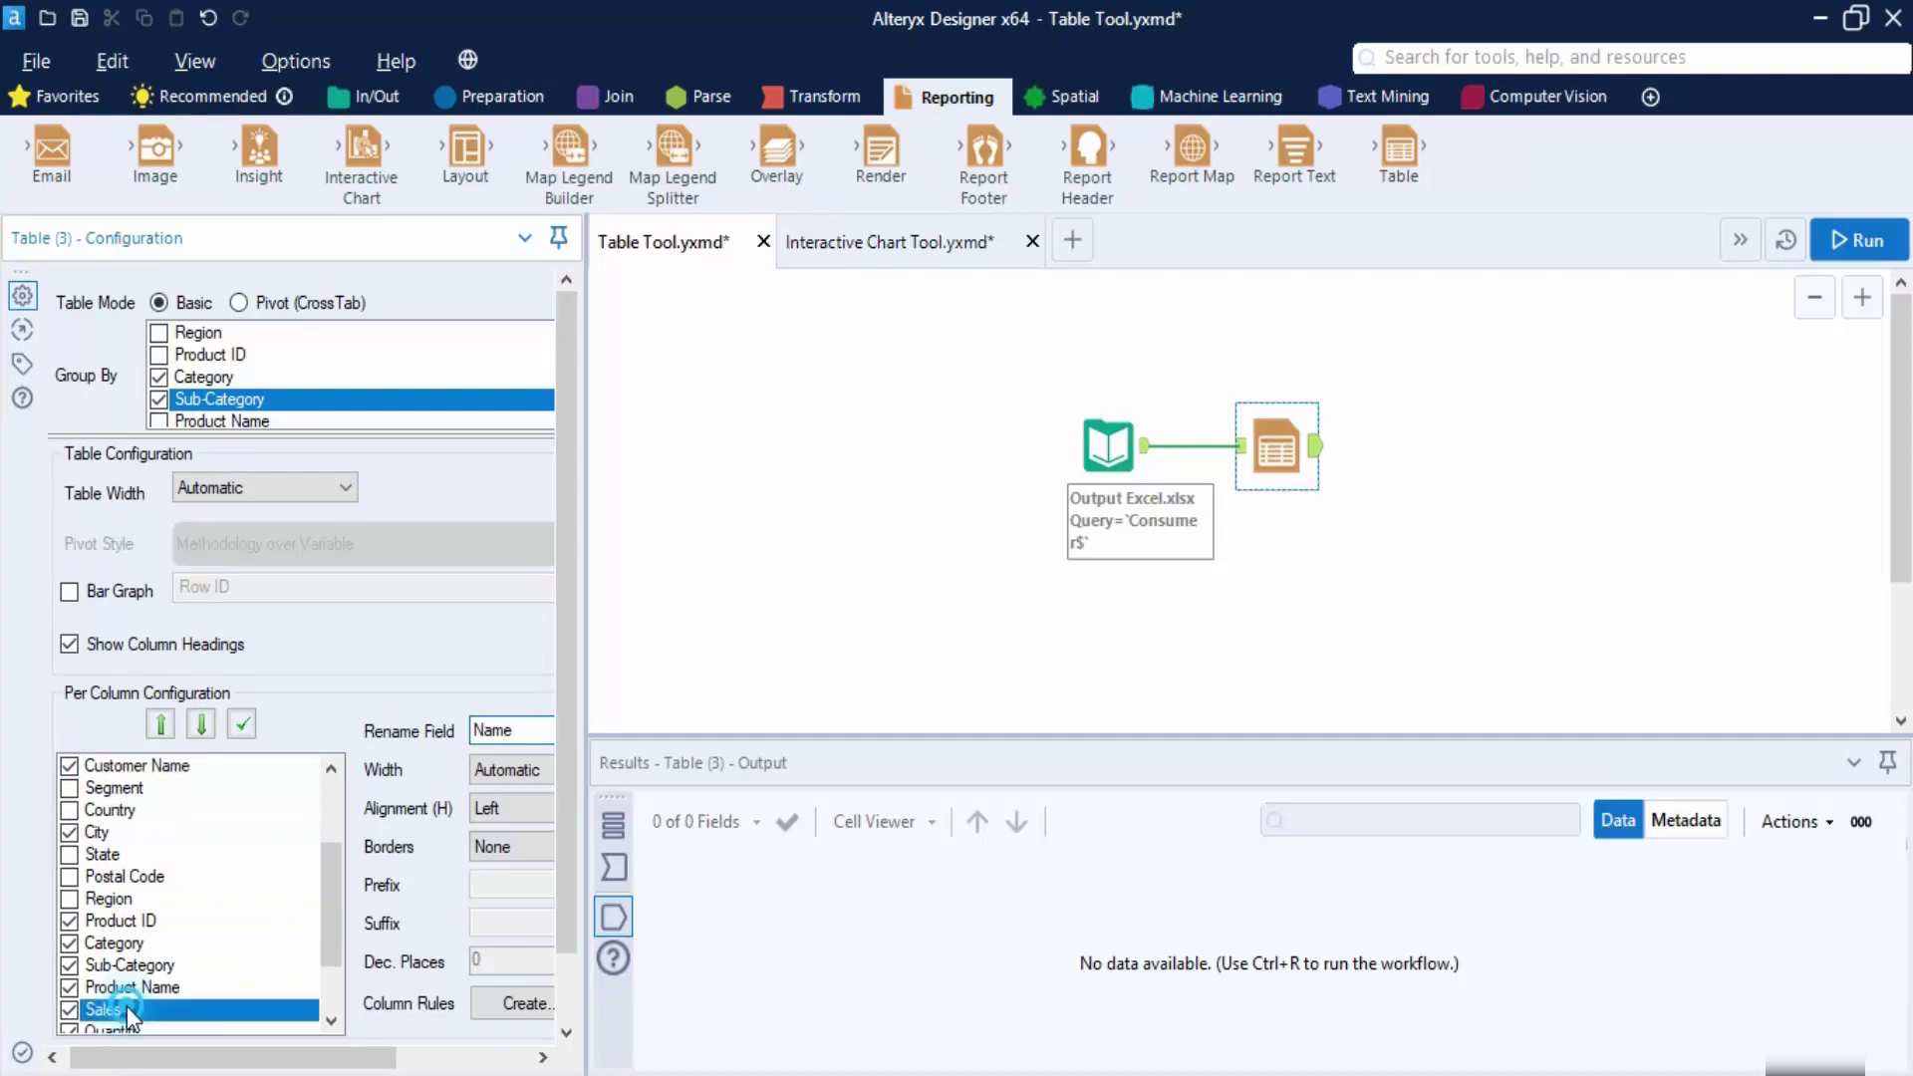
pyautogui.moveTo(374, 1058); pyautogui.dragTo(509, 1069)
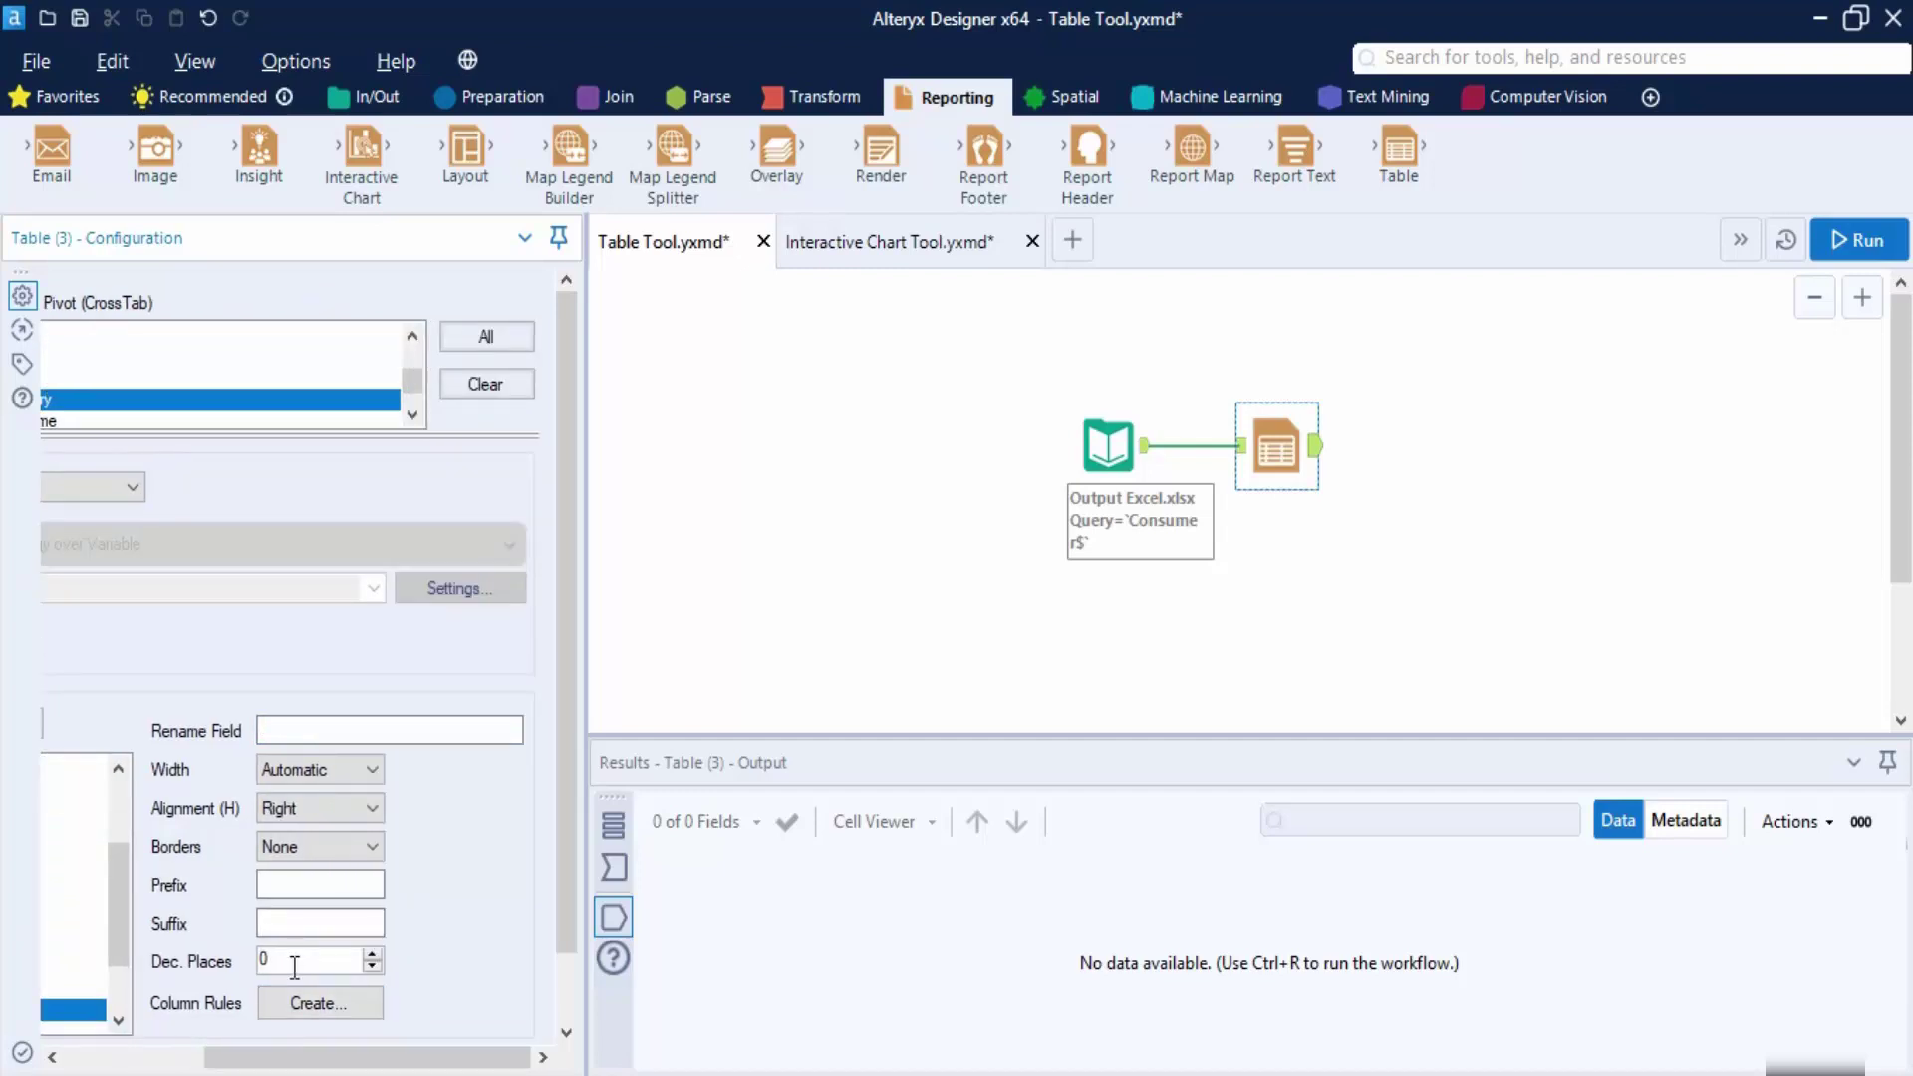
pyautogui.click(315, 884)
pyautogui.write('$')
pyautogui.click(340, 914)
pyautogui.write('.')
# Create a column styling rule for Sales that applies when Sales >= 1000.
pyautogui.moveTo(363, 1058); pyautogui.dragTo(107, 1060)
pyautogui.scroll(-2, 155, 931)
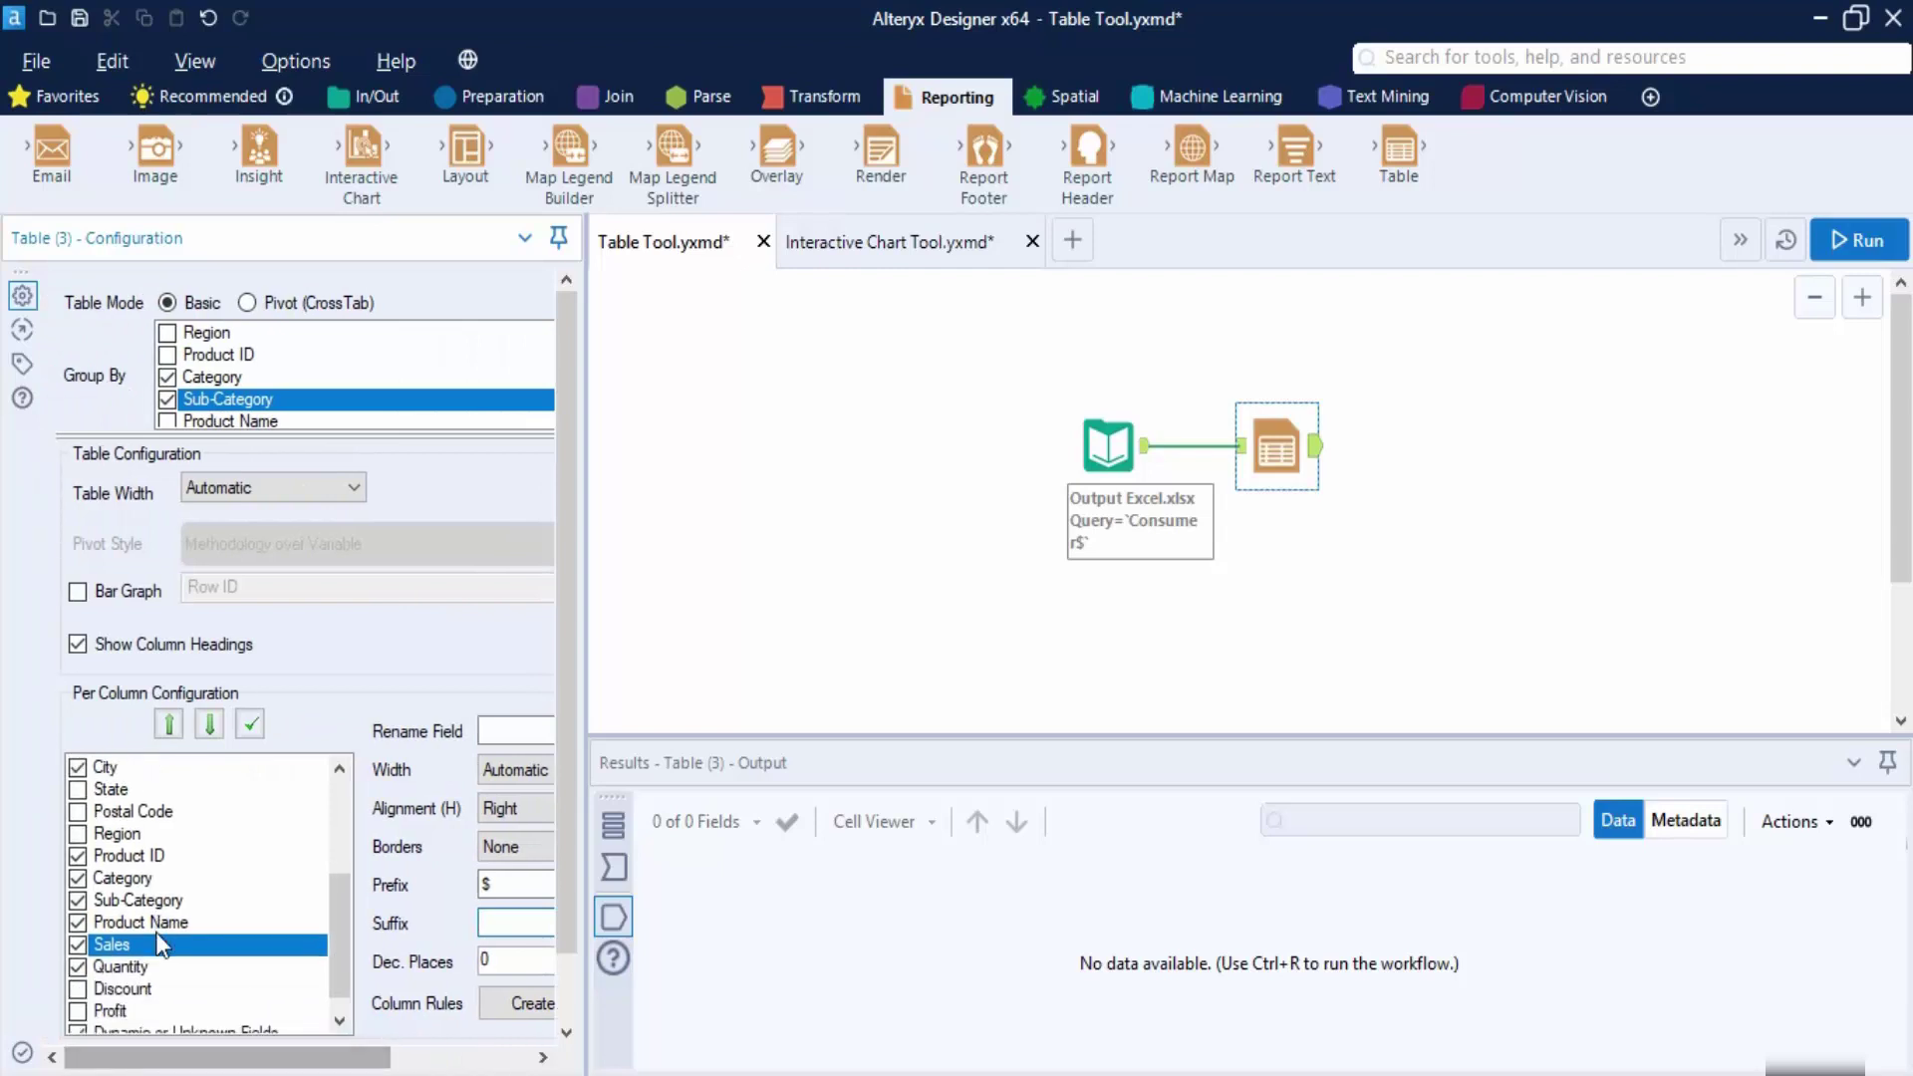
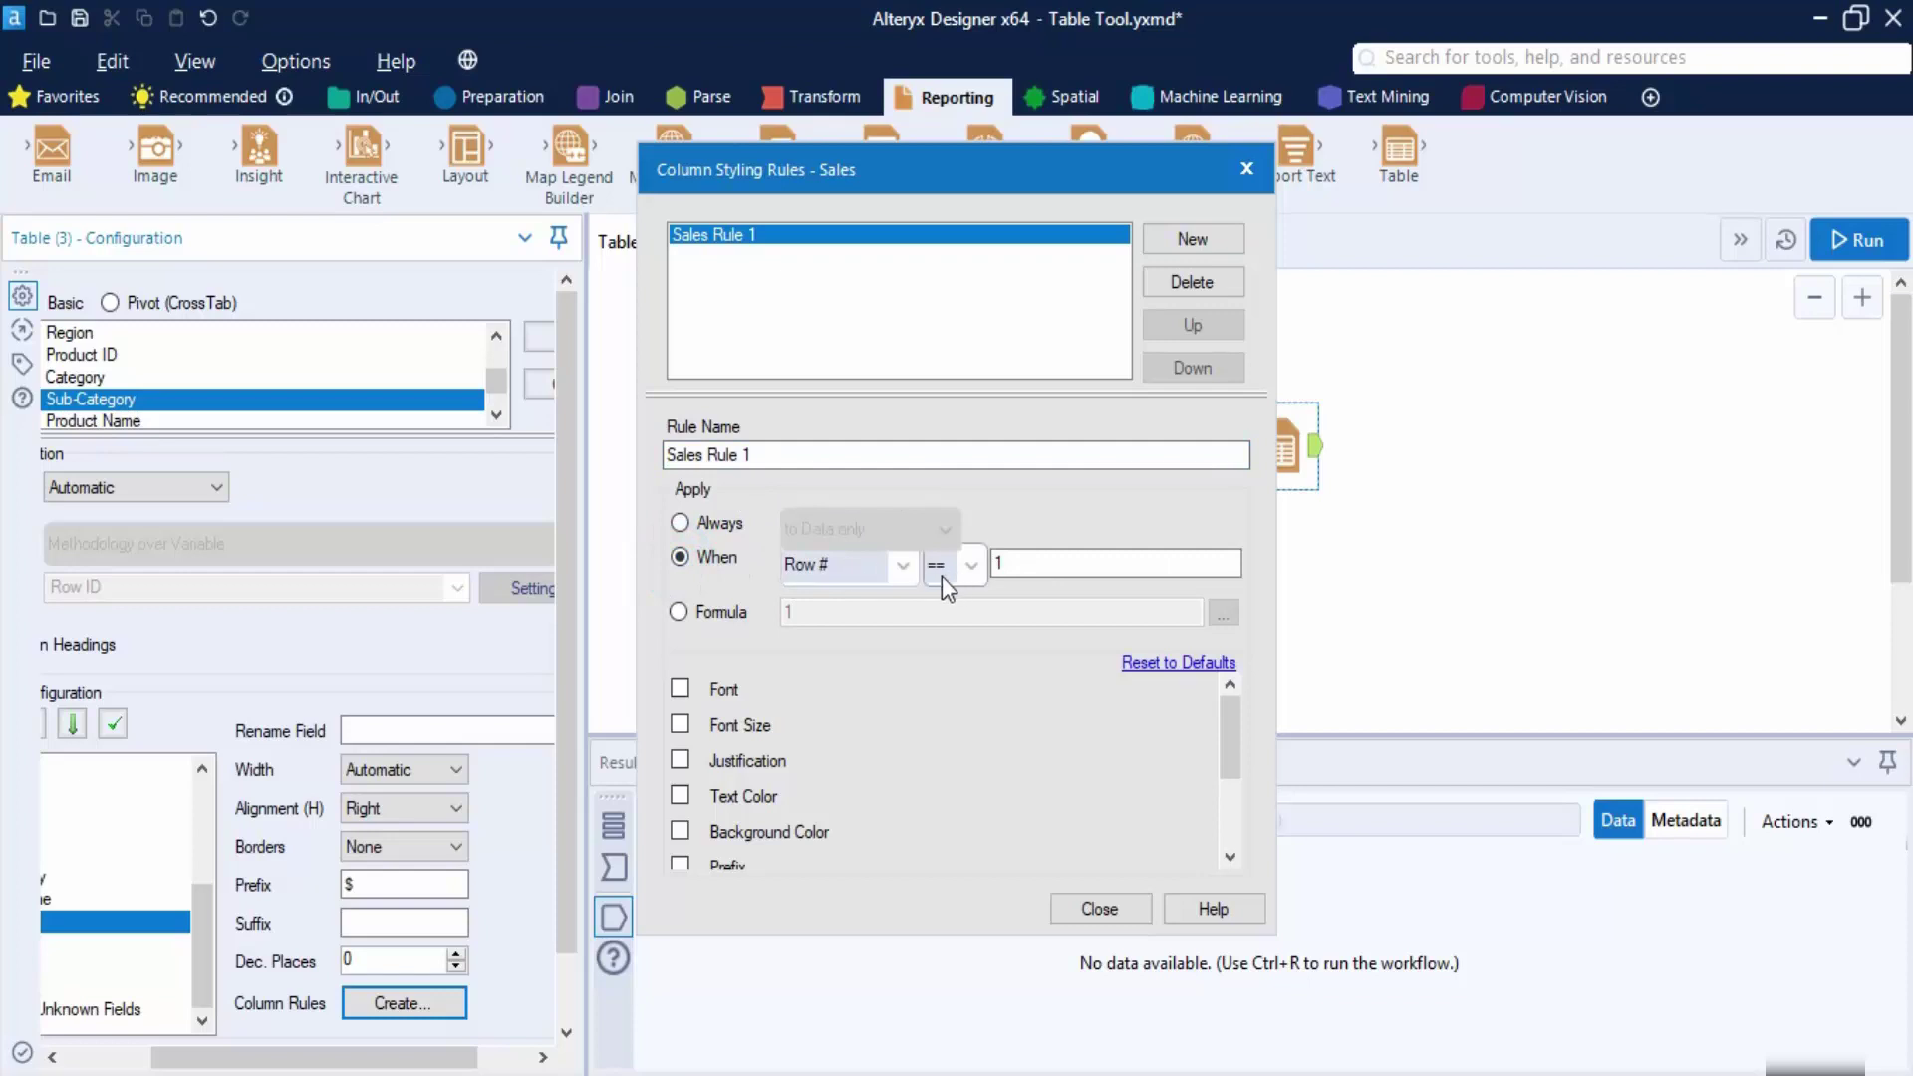
pyautogui.scroll(-5, 870, 726)
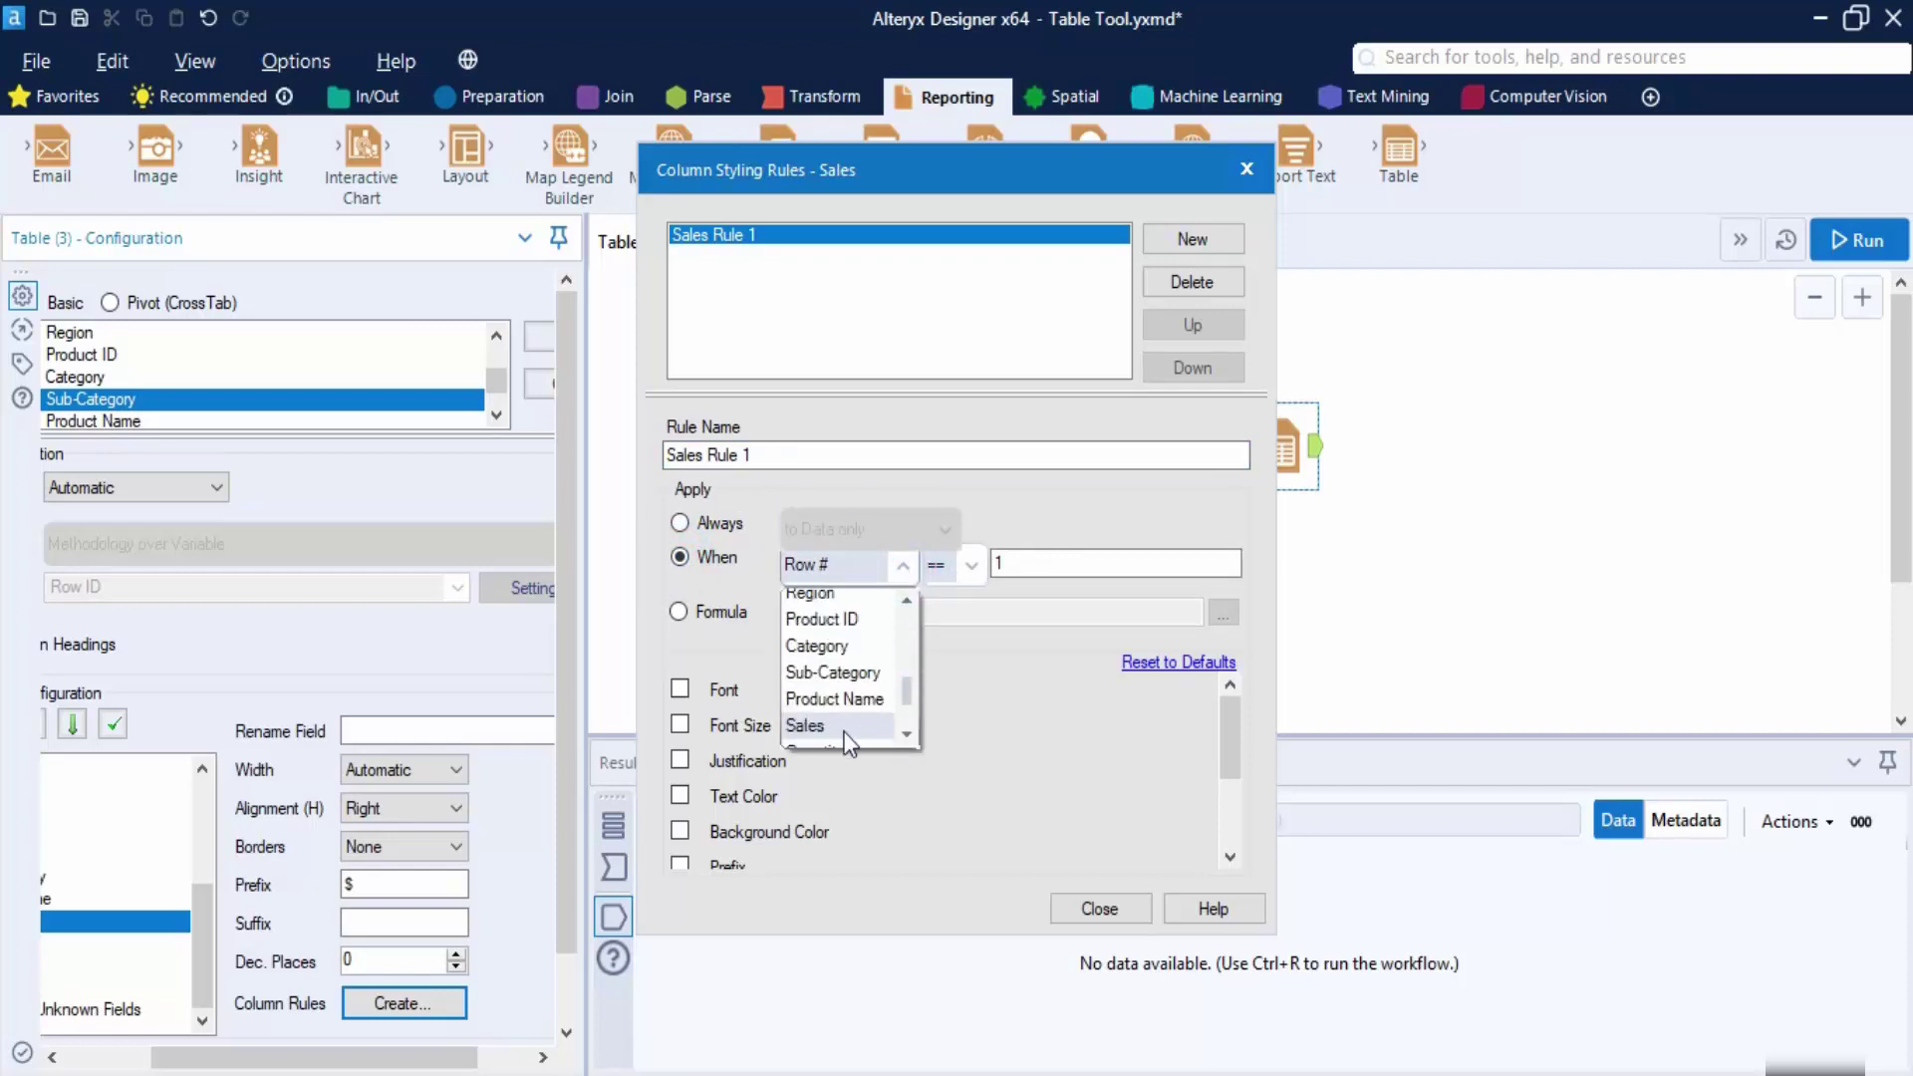
pyautogui.click(862, 727)
pyautogui.click(971, 565)
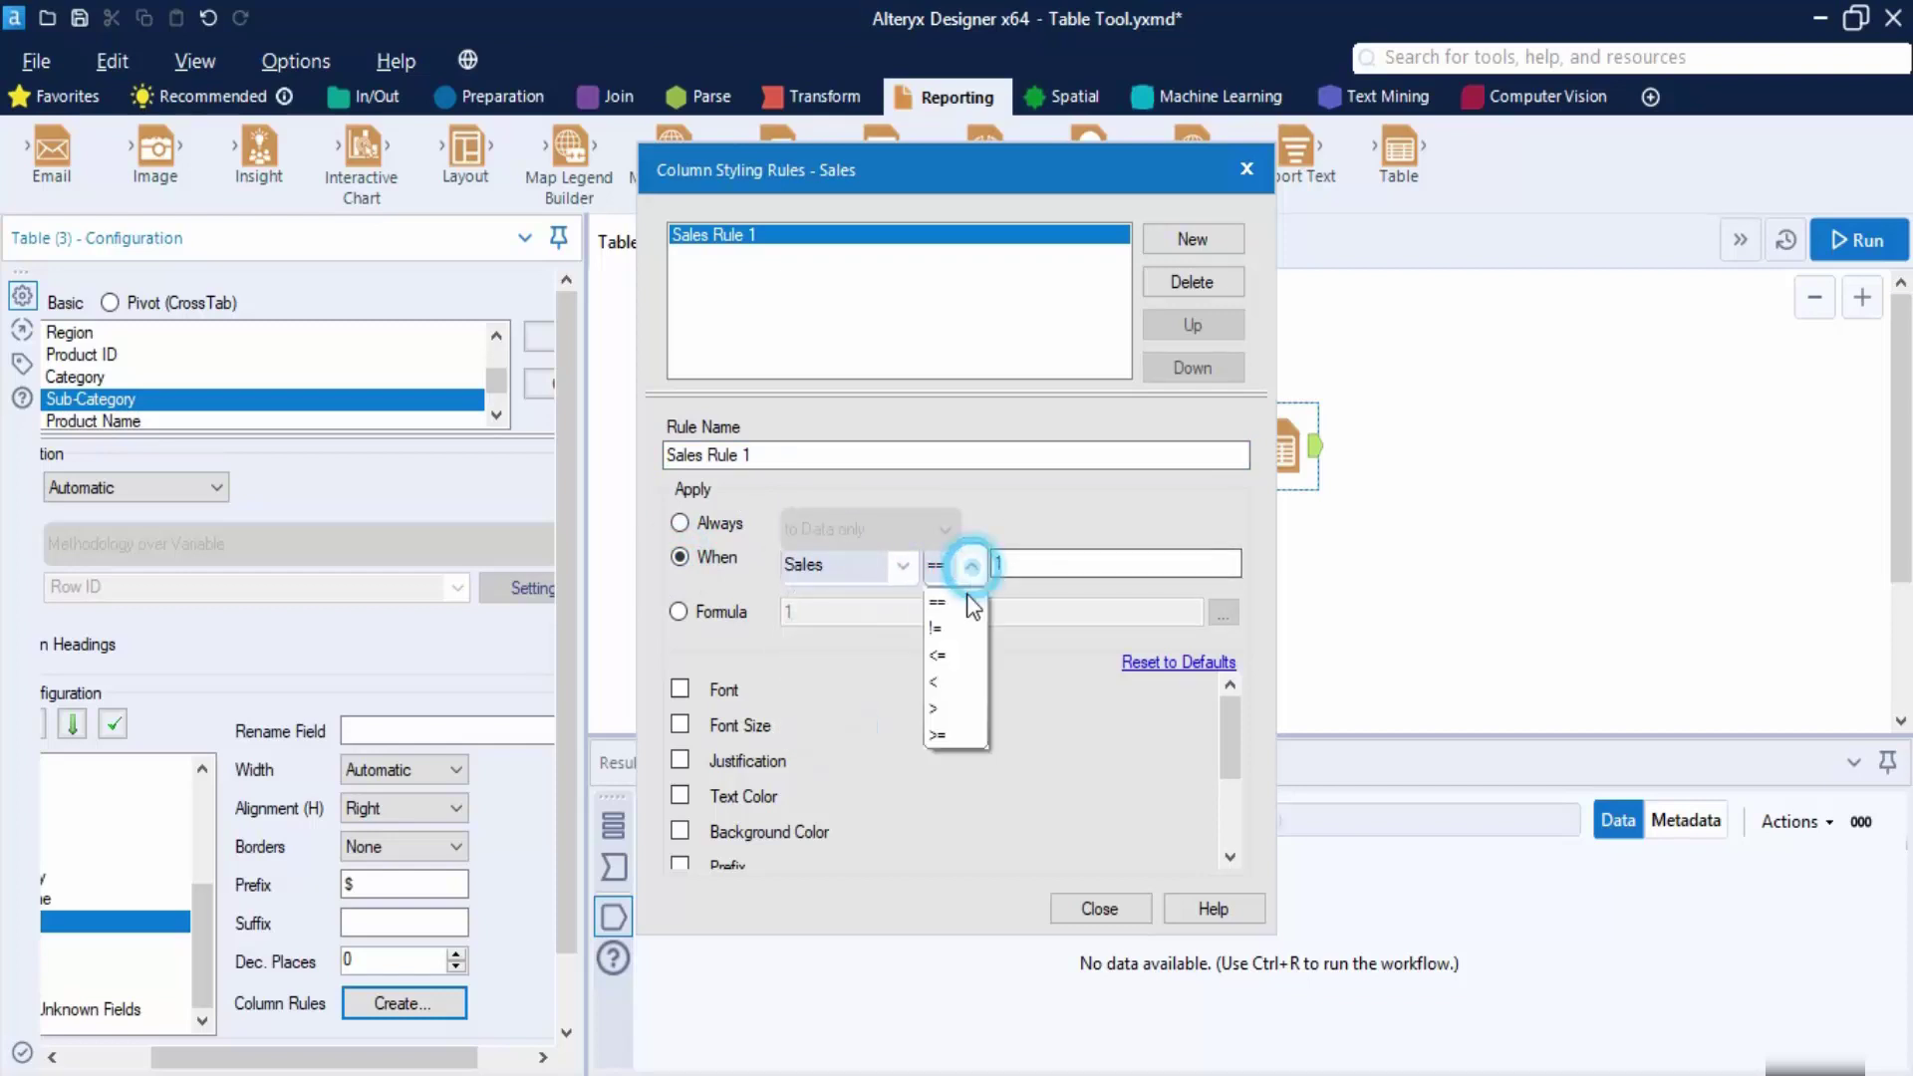
pyautogui.click(955, 723)
pyautogui.click(1068, 564)
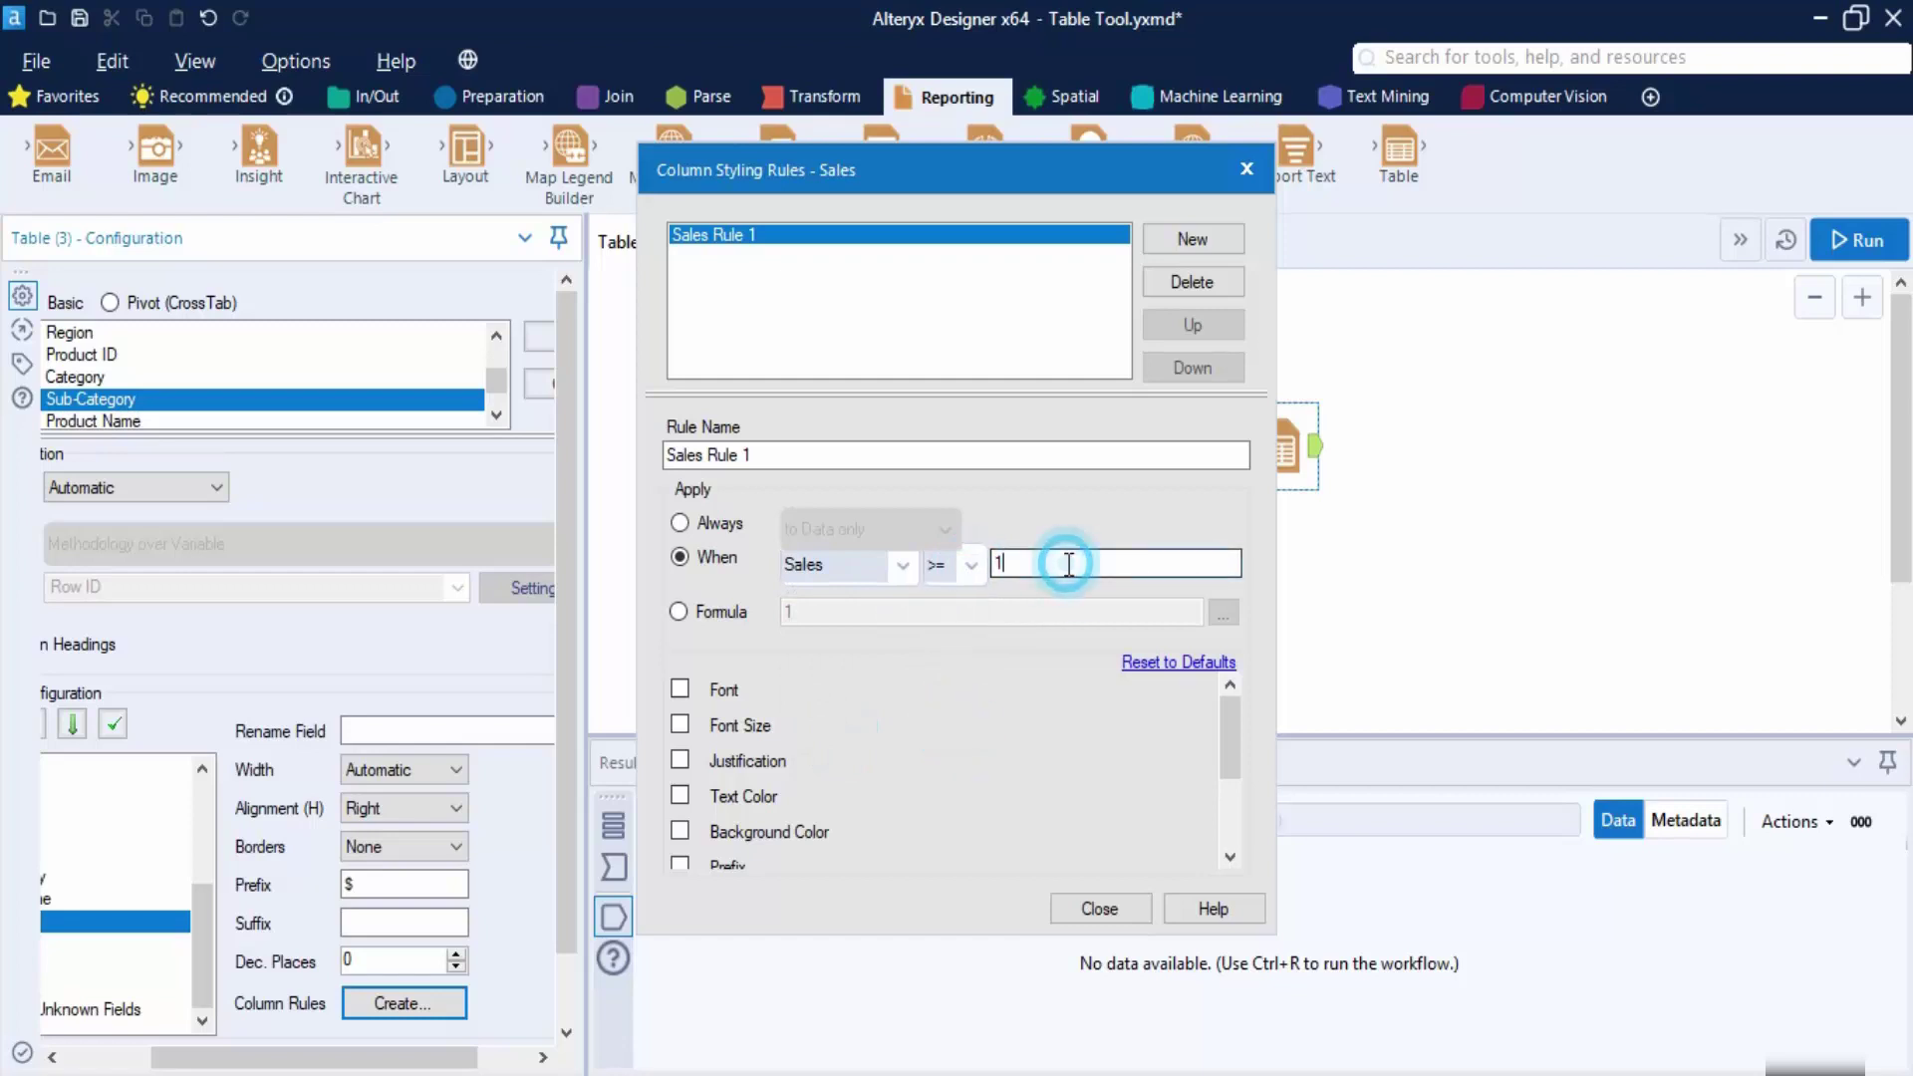
pyautogui.write('000')
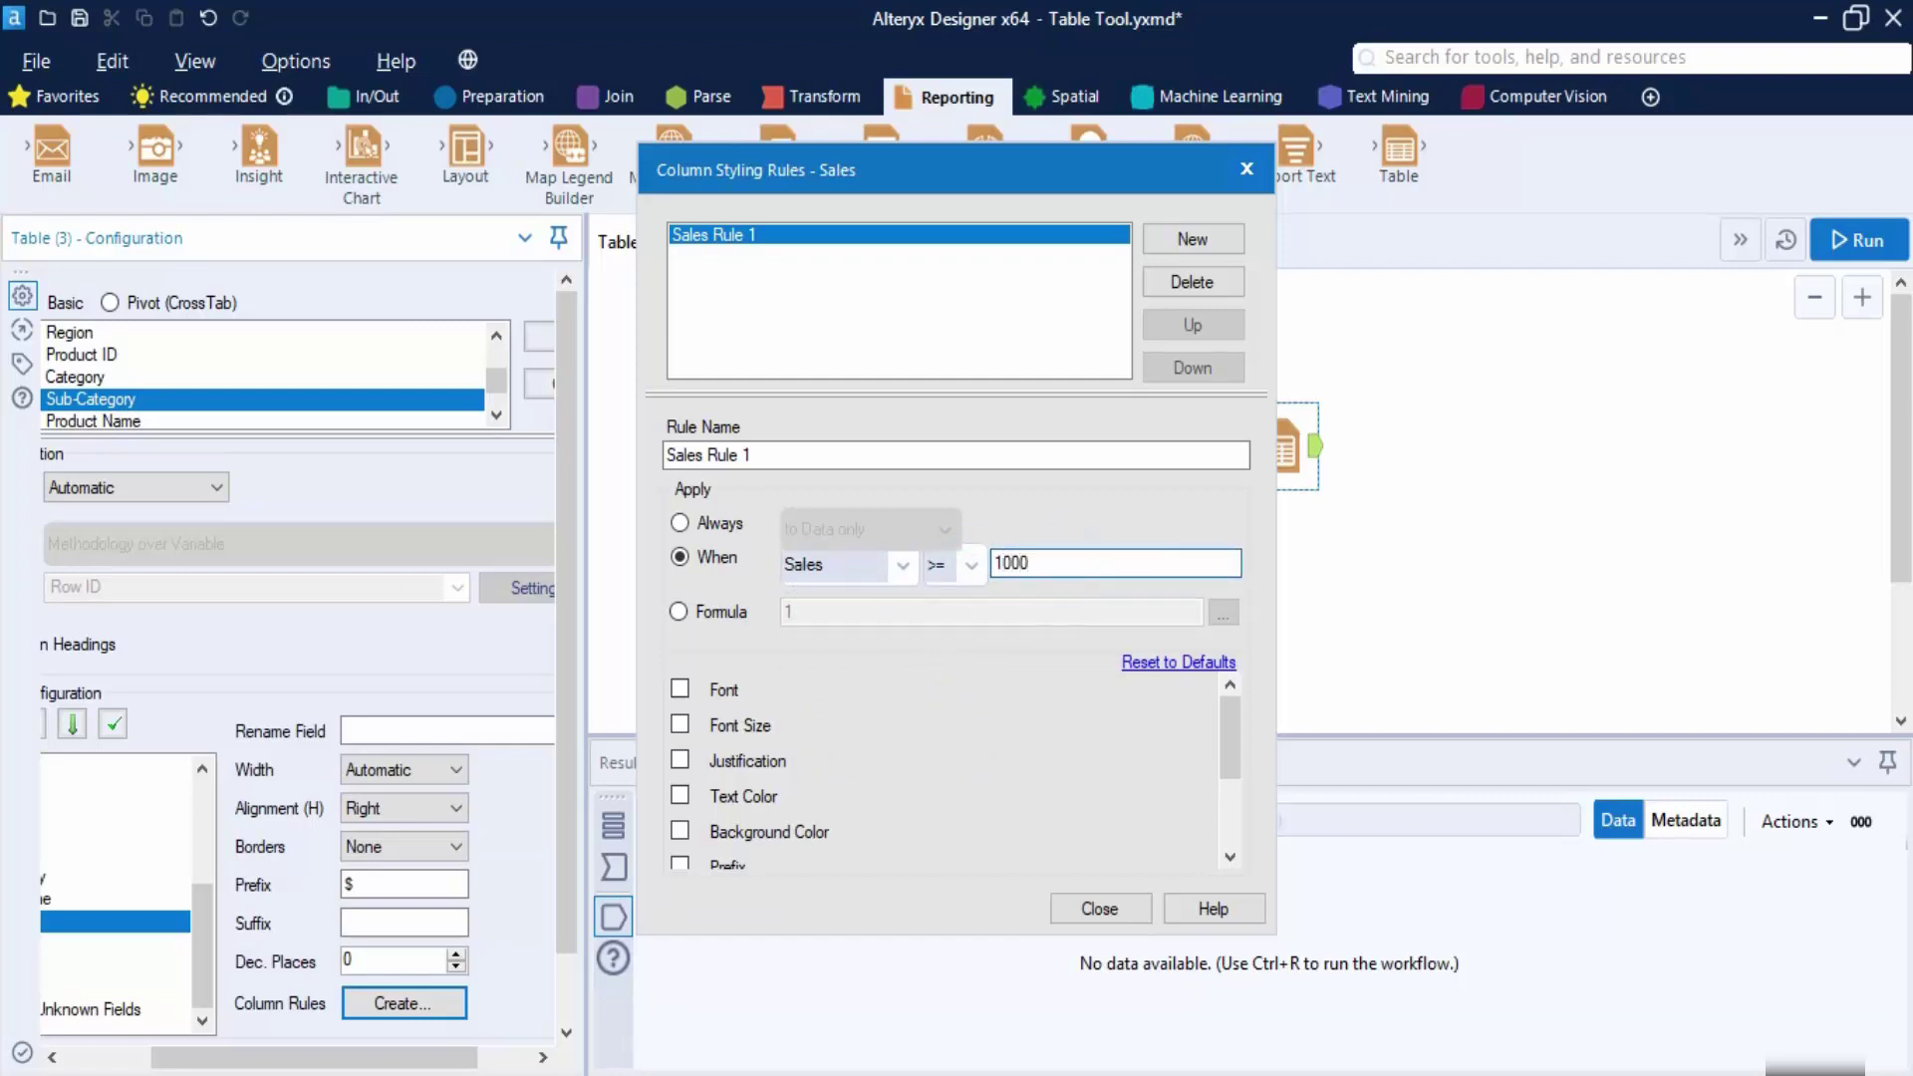
# Set the Sales rule's background color to green (R=74, G=211, B=29) and close the rule settings.
pyautogui.scroll(-3, 787, 757)
pyautogui.scroll(3, 877, 827)
pyautogui.click(682, 831)
pyautogui.scroll(-3, 1125, 787)
pyautogui.scroll(3, 1126, 787)
pyautogui.click(1161, 827)
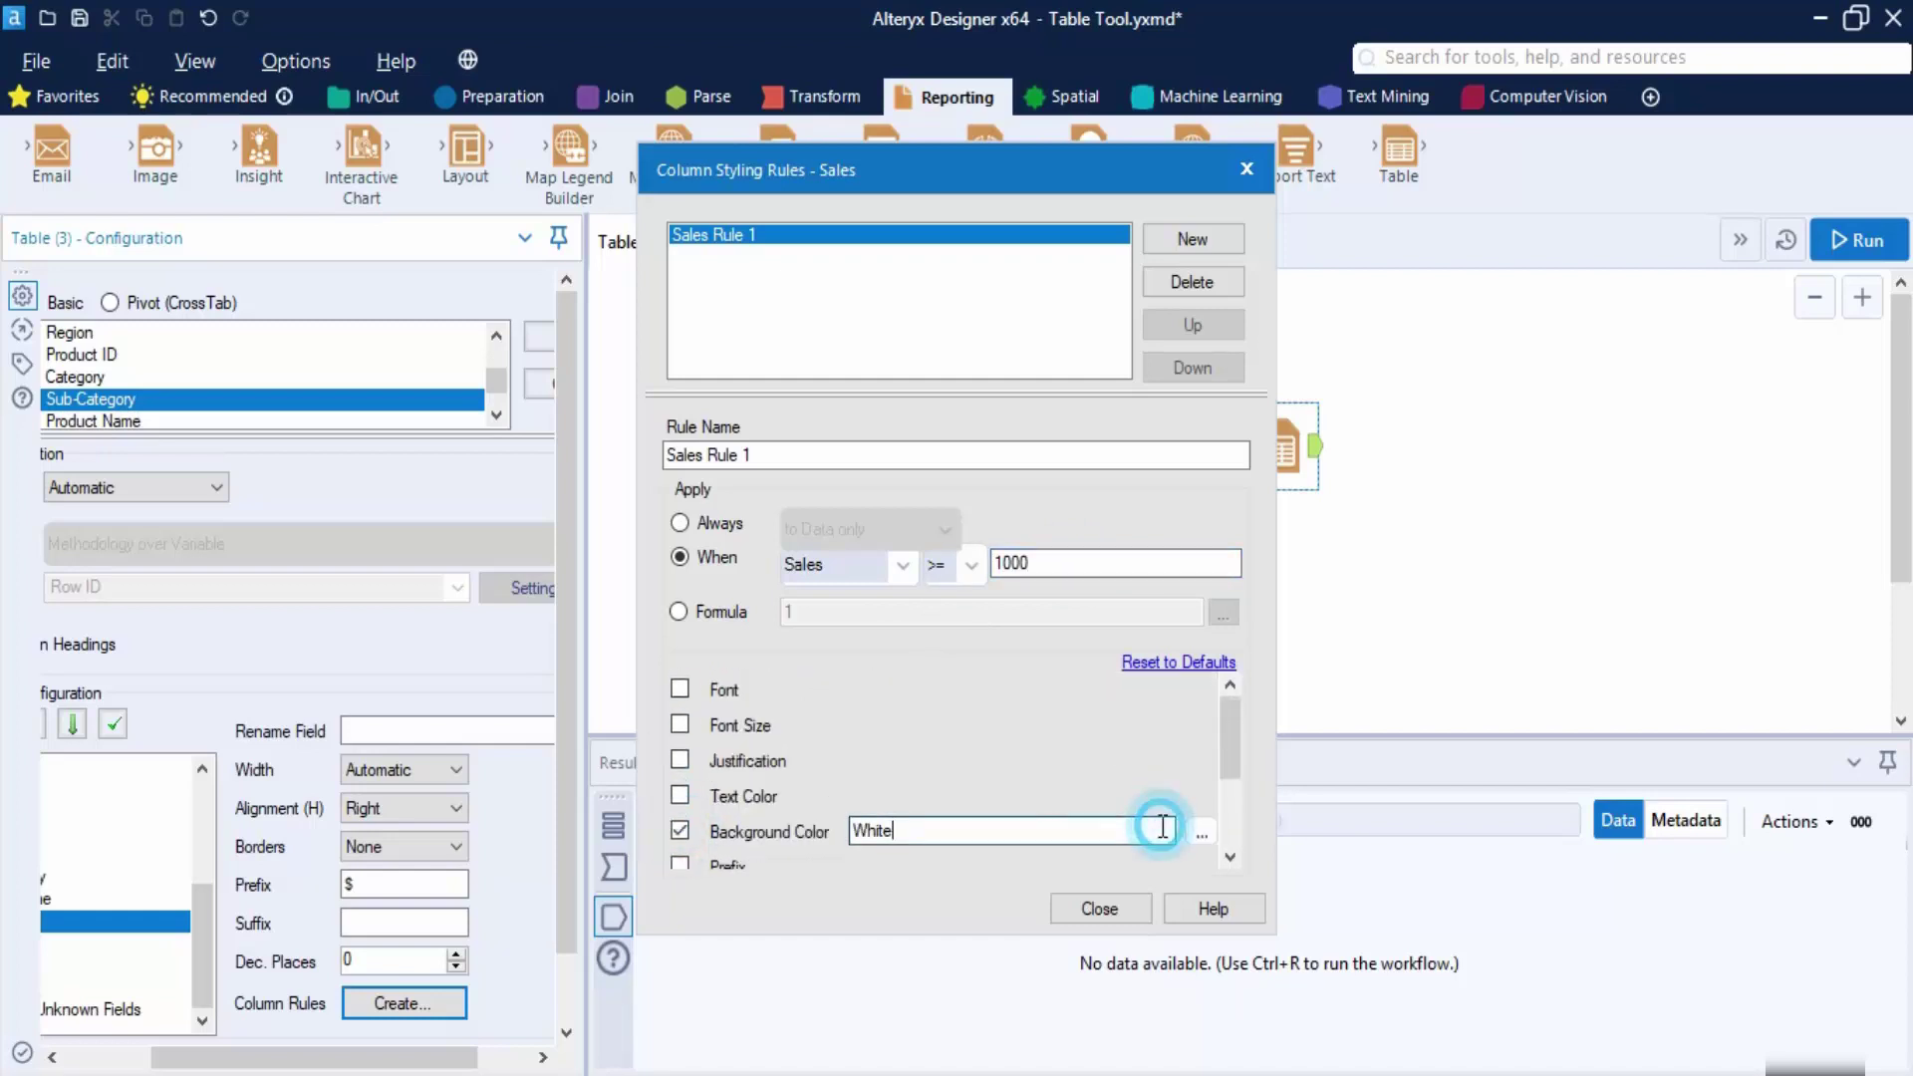
pyautogui.click(1201, 833)
pyautogui.click(1048, 333)
pyautogui.click(1042, 276)
pyautogui.click(1035, 317)
pyautogui.moveTo(1246, 332); pyautogui.dragTo(1255, 396)
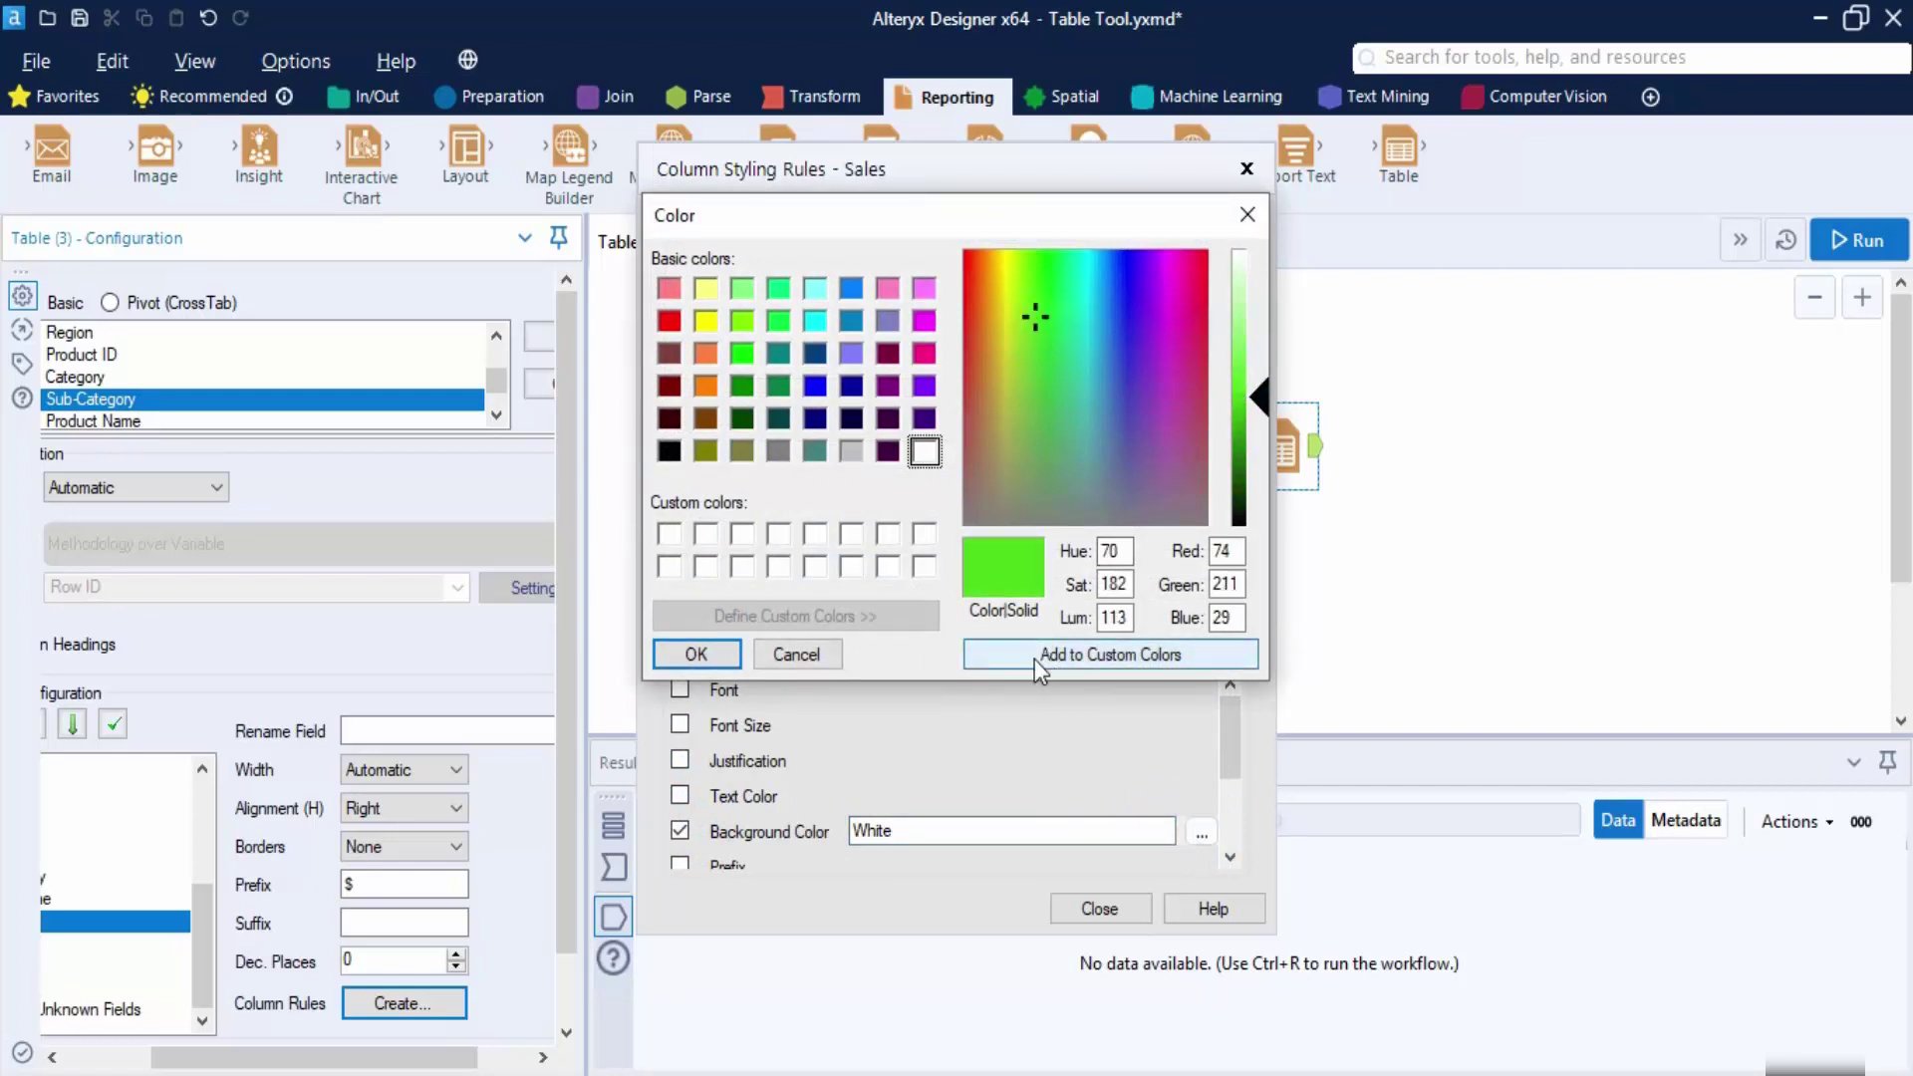
pyautogui.click(694, 654)
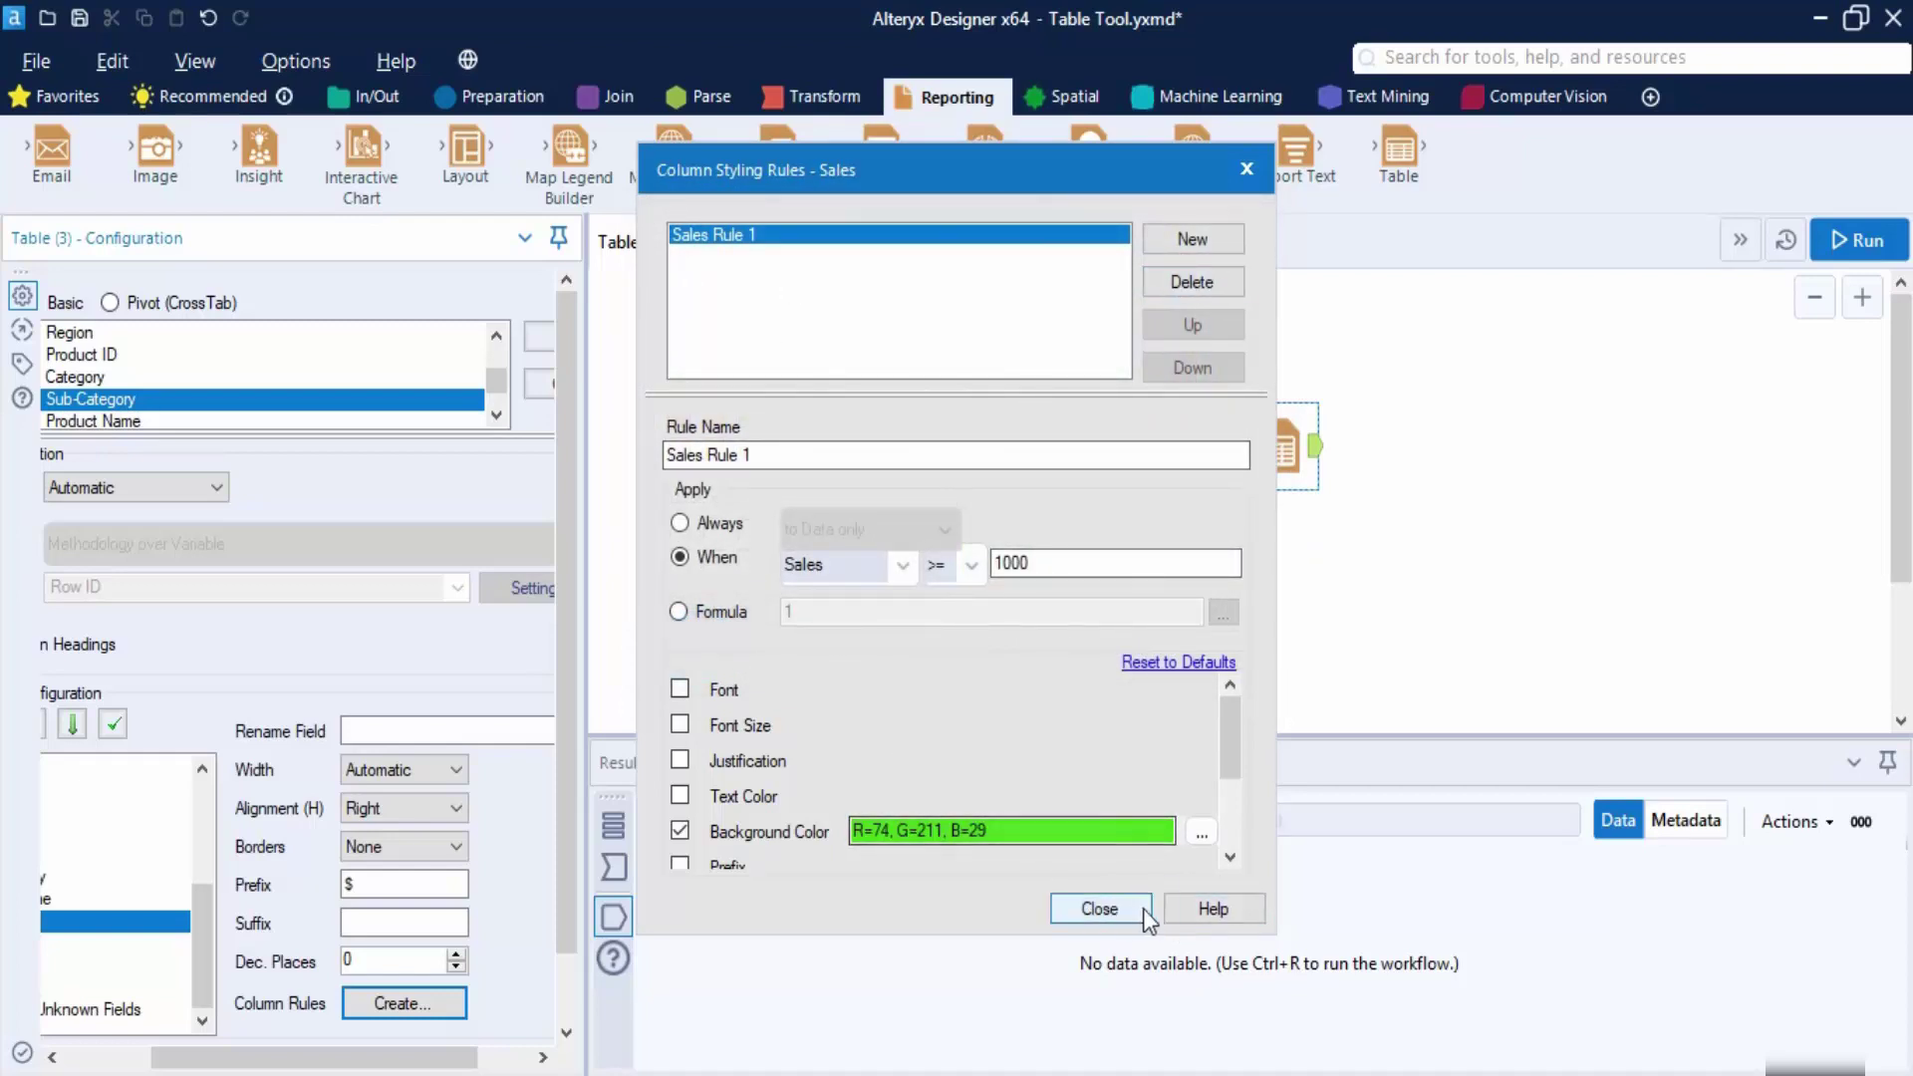
pyautogui.click(1099, 908)
pyautogui.scroll(-2, 478, 992)
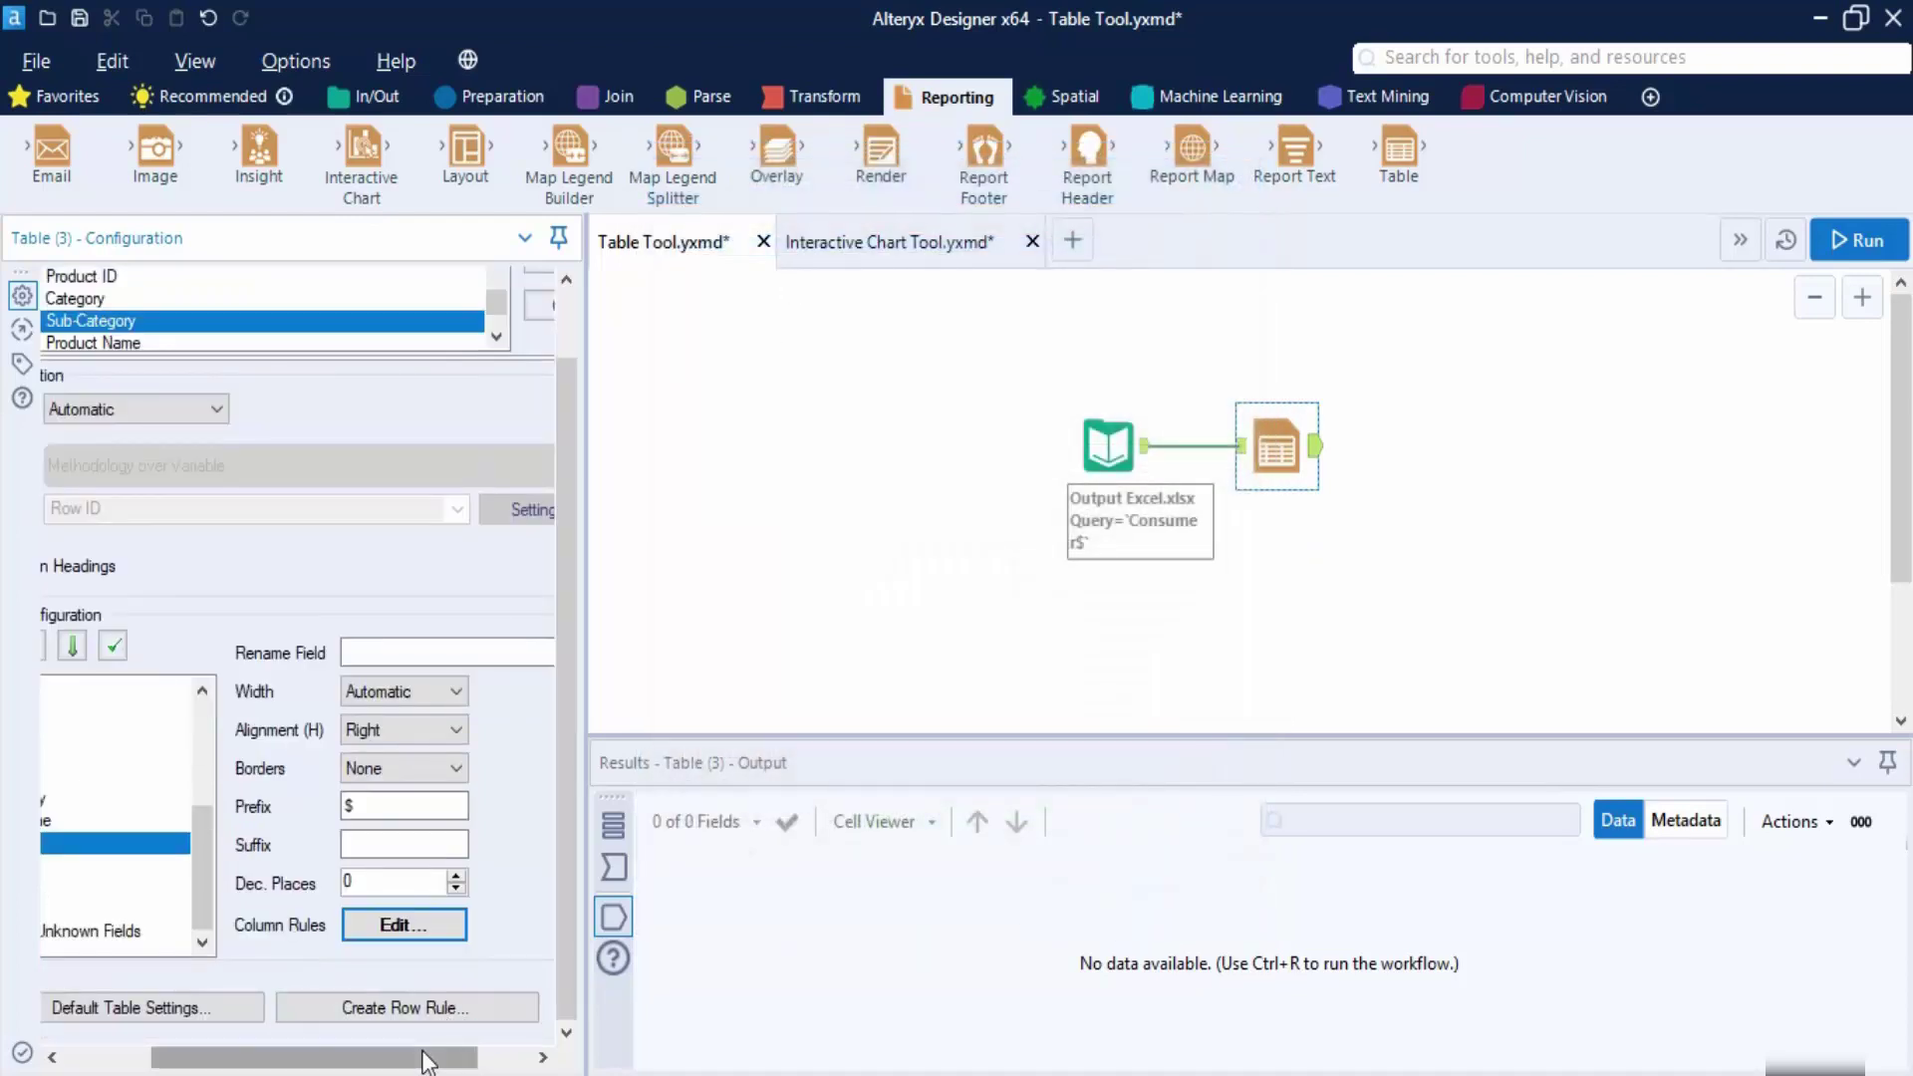
pyautogui.hscroll(-2, 419, 1051)
pyautogui.hscroll(3, 418, 1051)
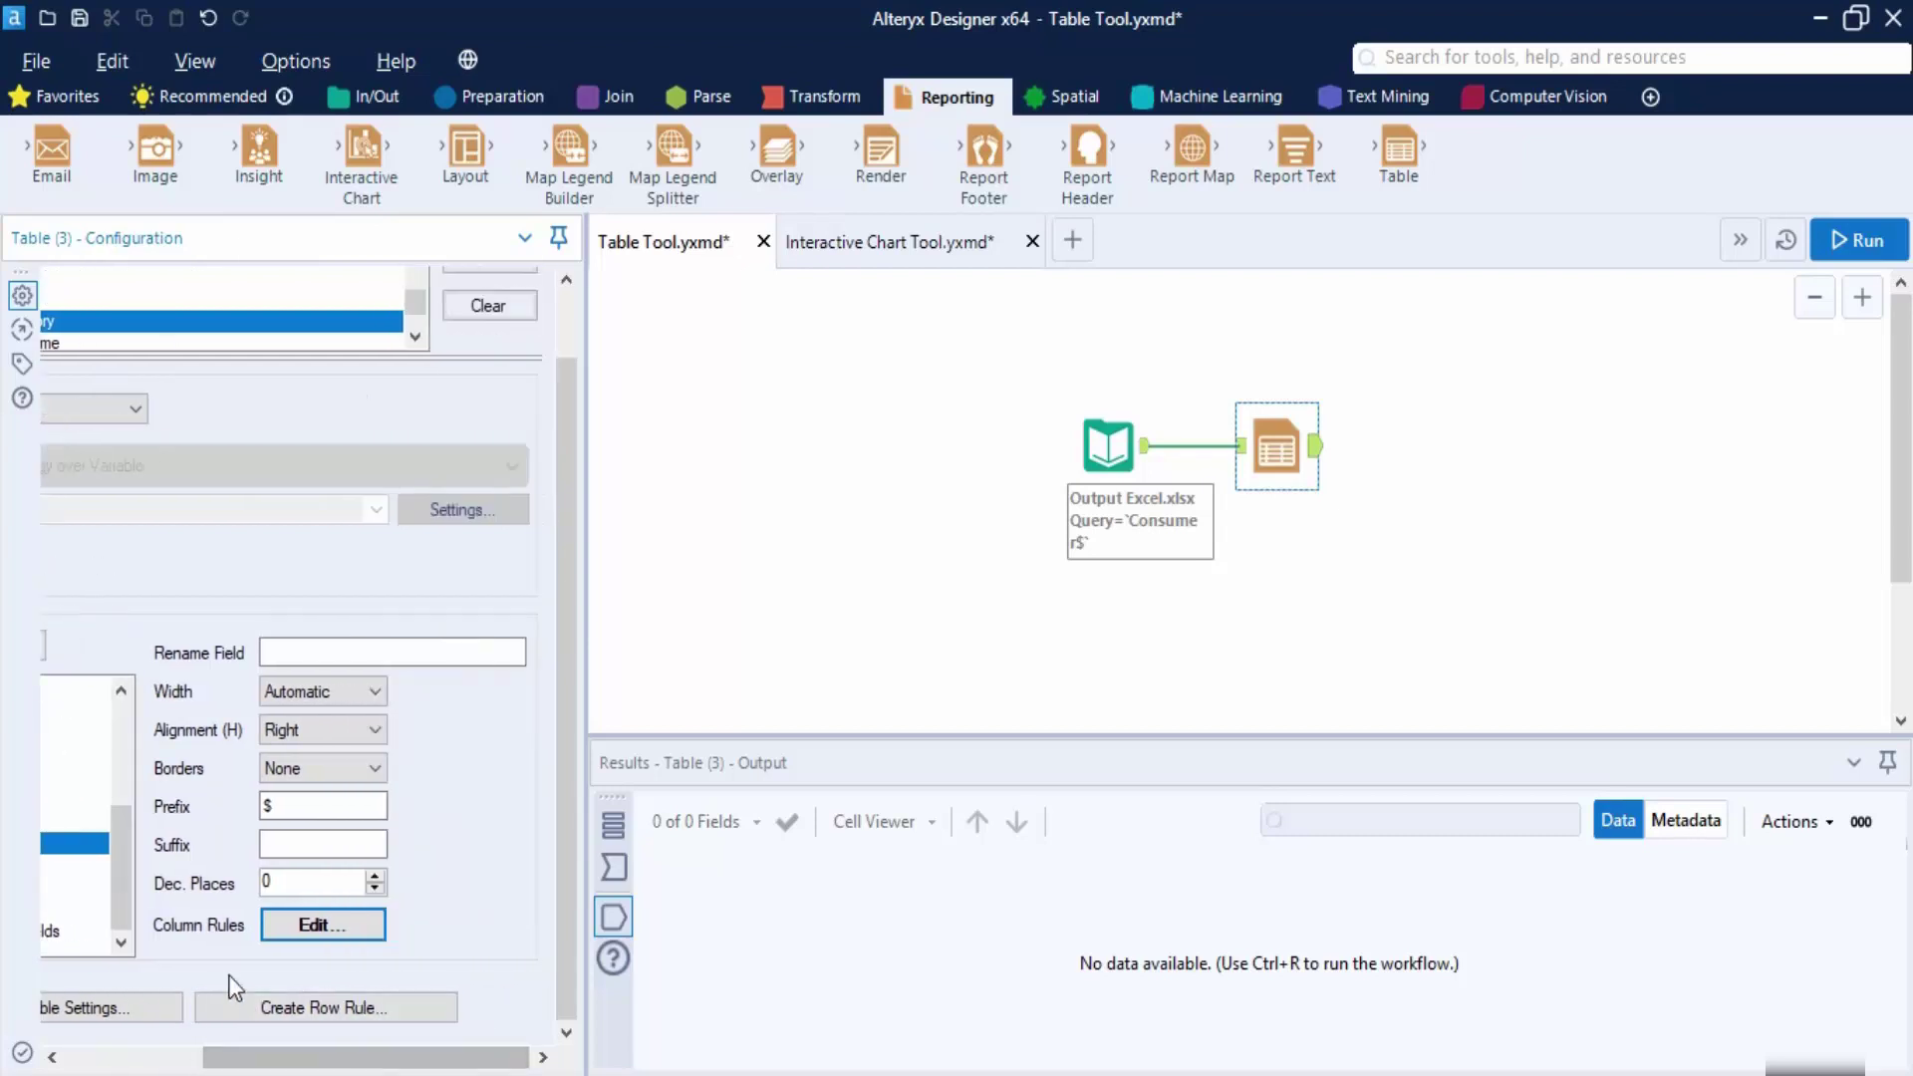
pyautogui.moveTo(244, 1058); pyautogui.dragTo(139, 1066)
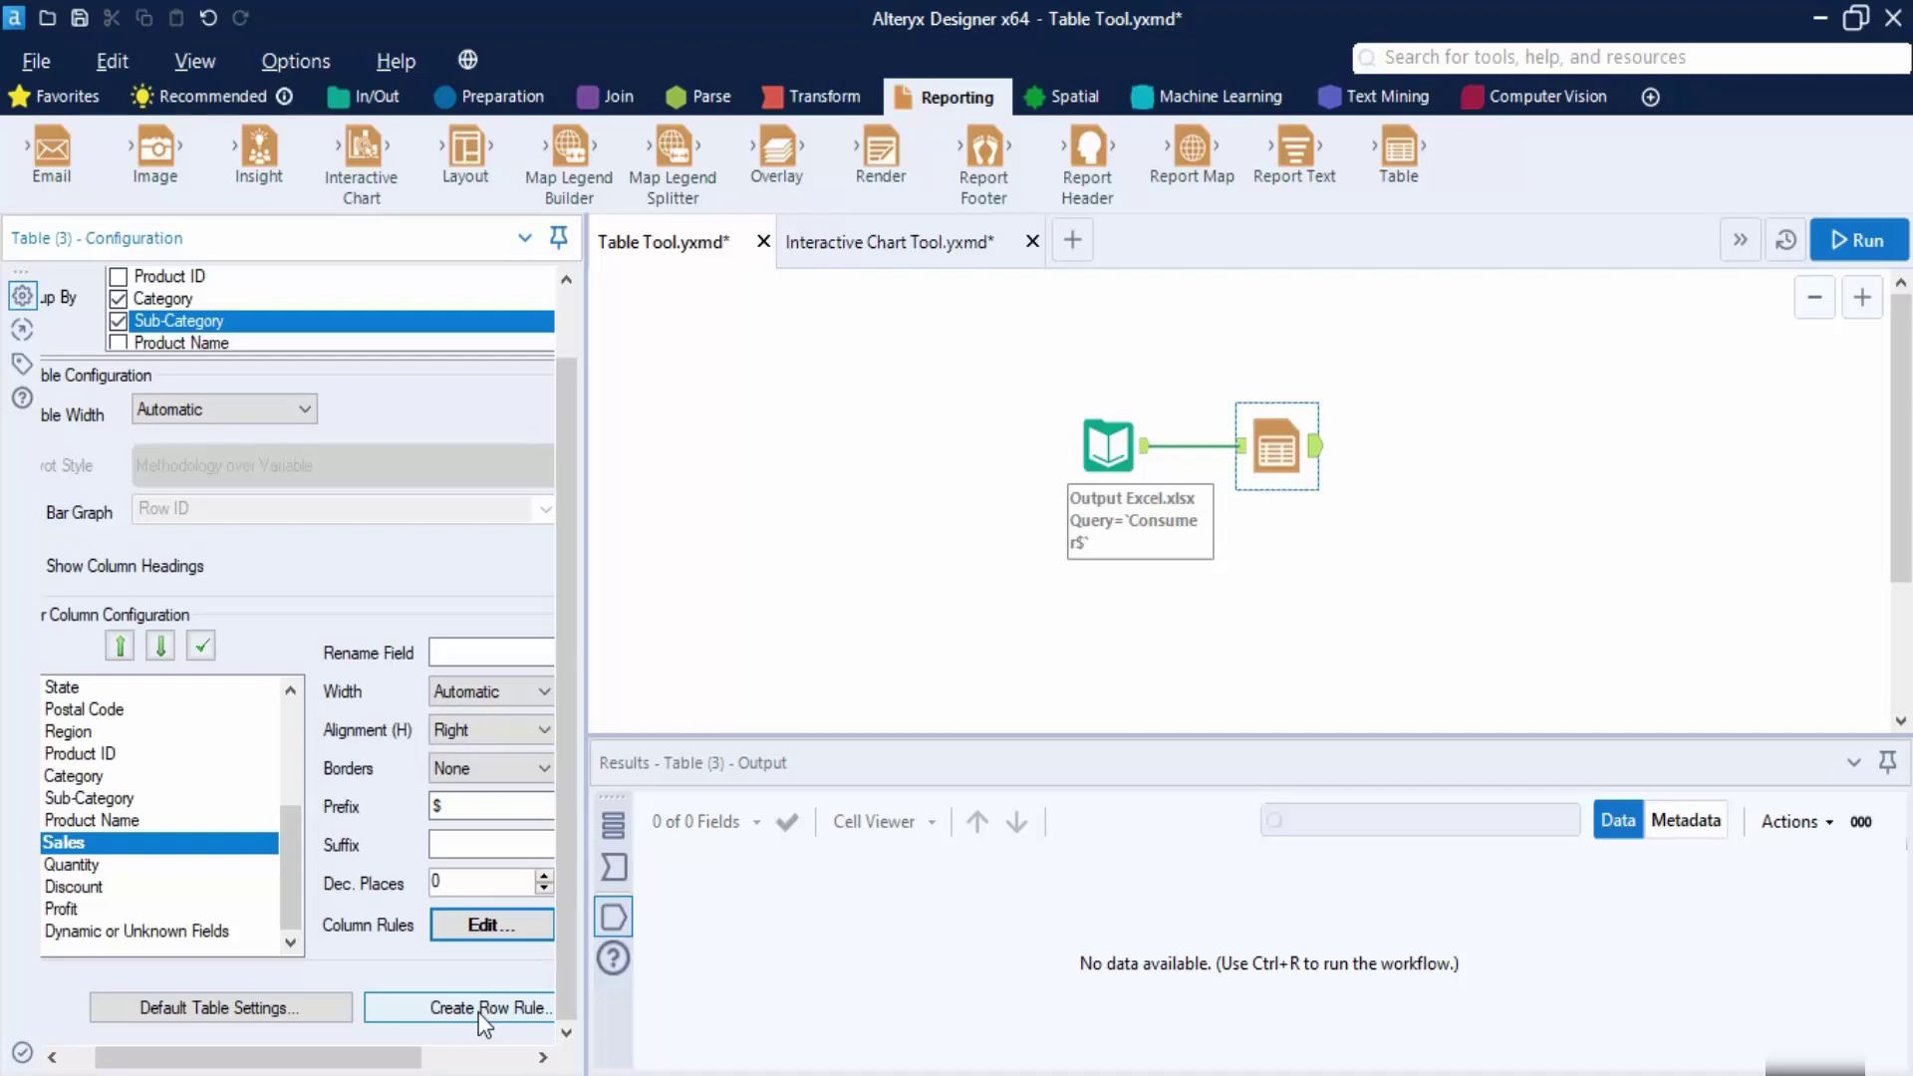
pyautogui.moveTo(399, 1056); pyautogui.dragTo(320, 1066)
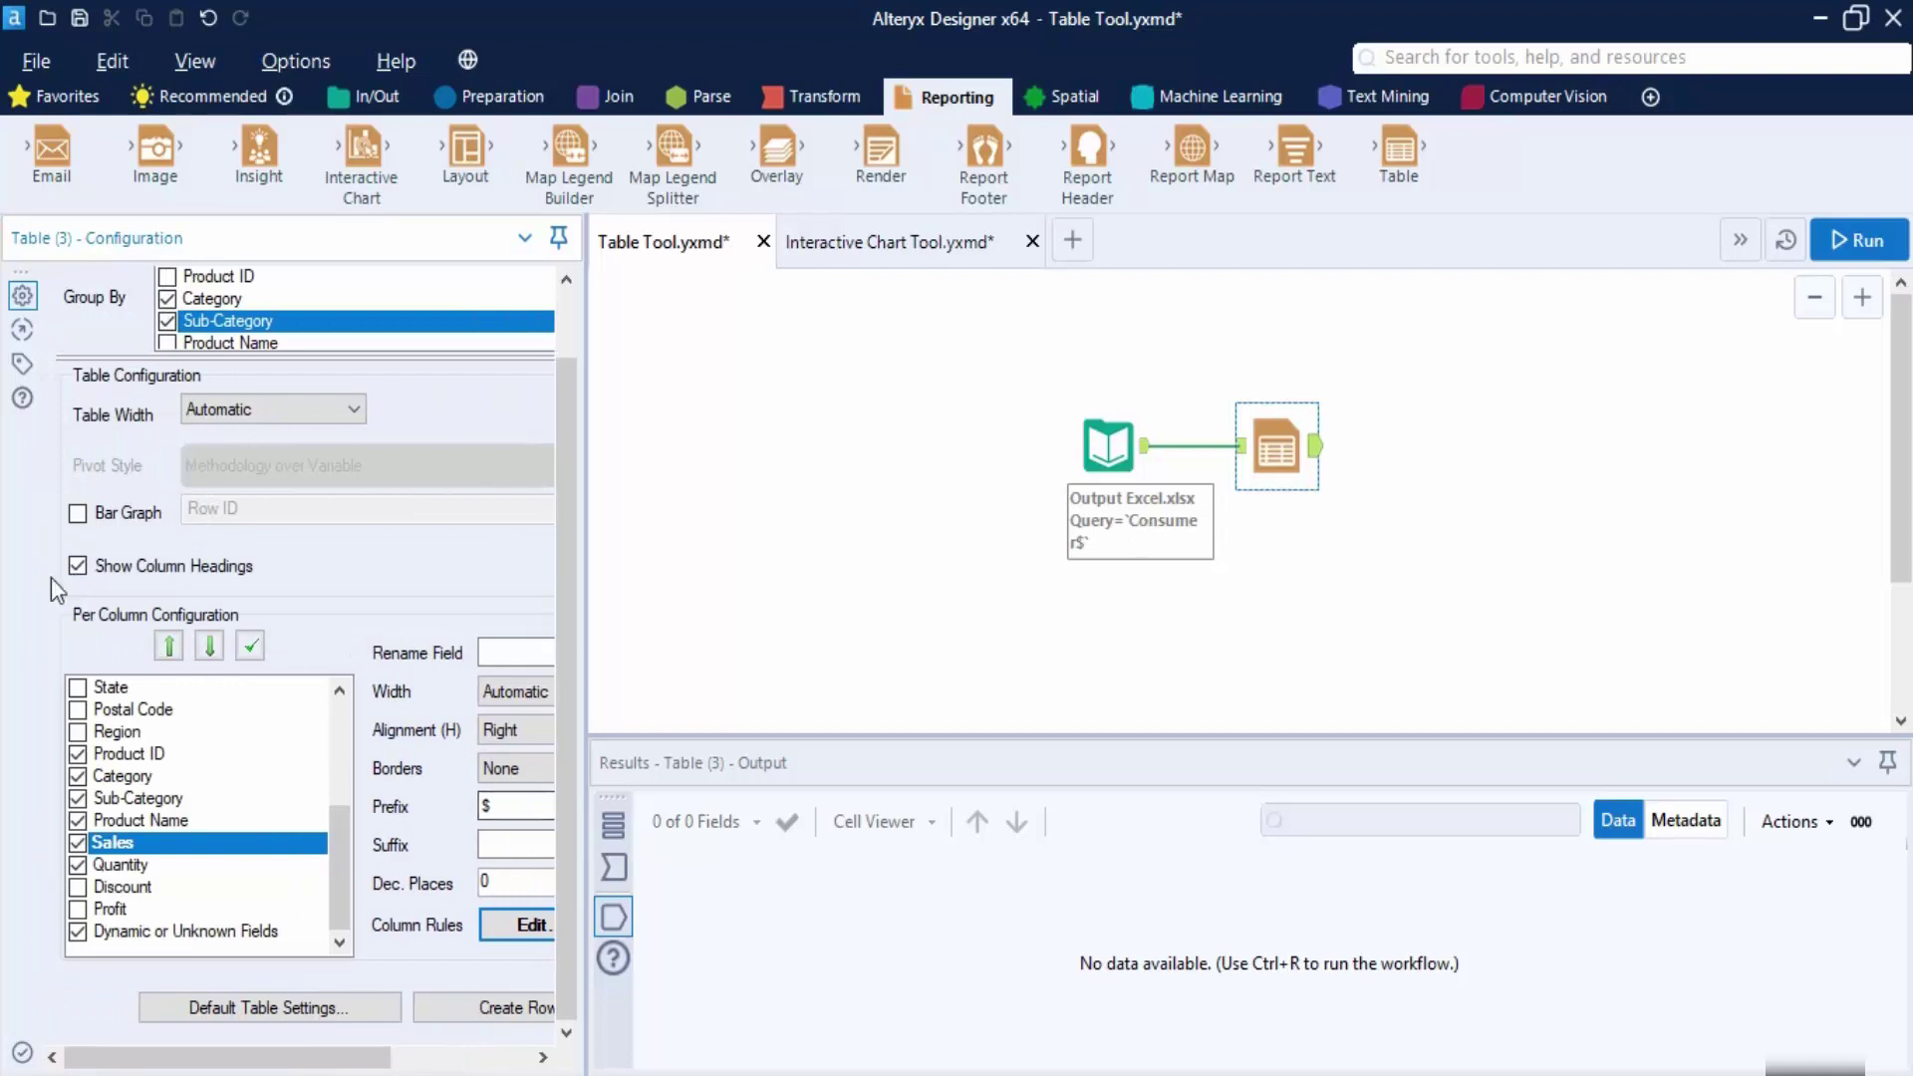
pyautogui.scroll(1, 331, 653)
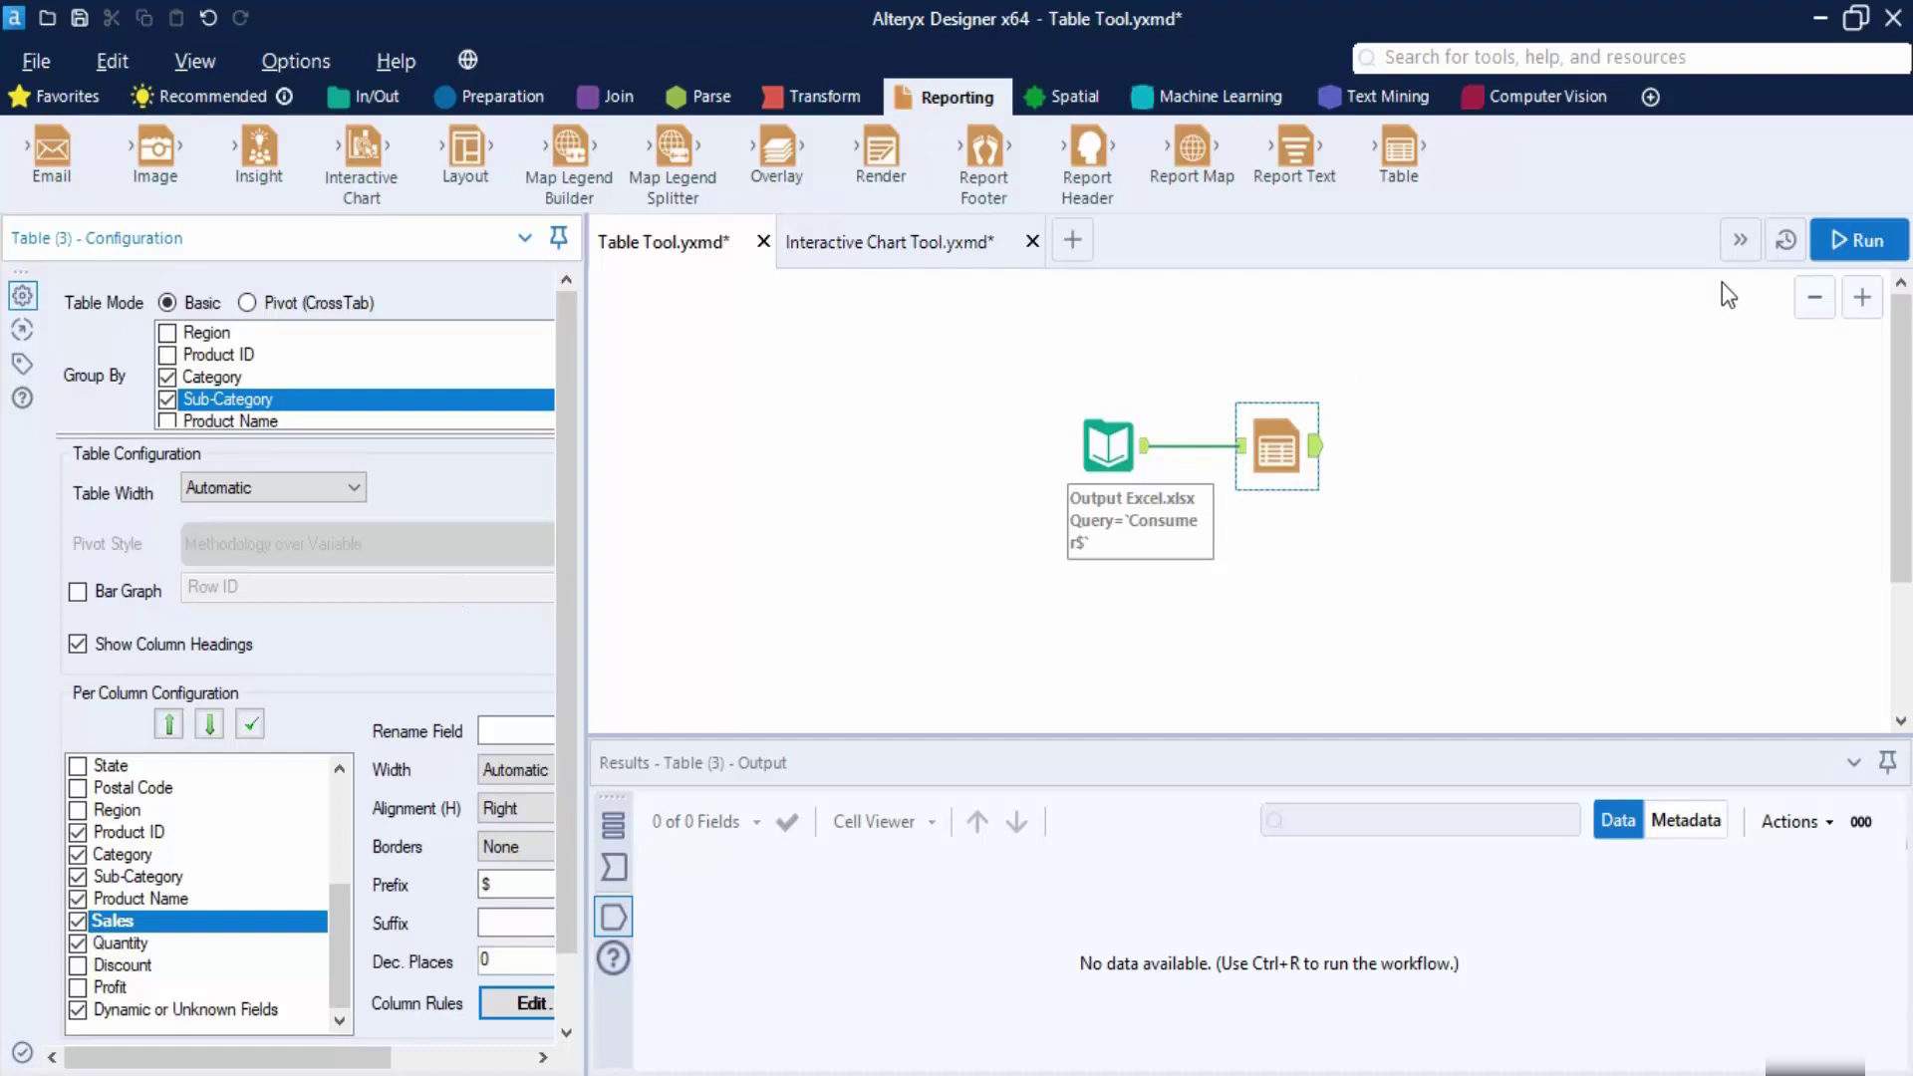
# Run the workflow and inspect the Table tool's output records, including the Table cell of the Furniture Chairs record.
pyautogui.click(1835, 239)
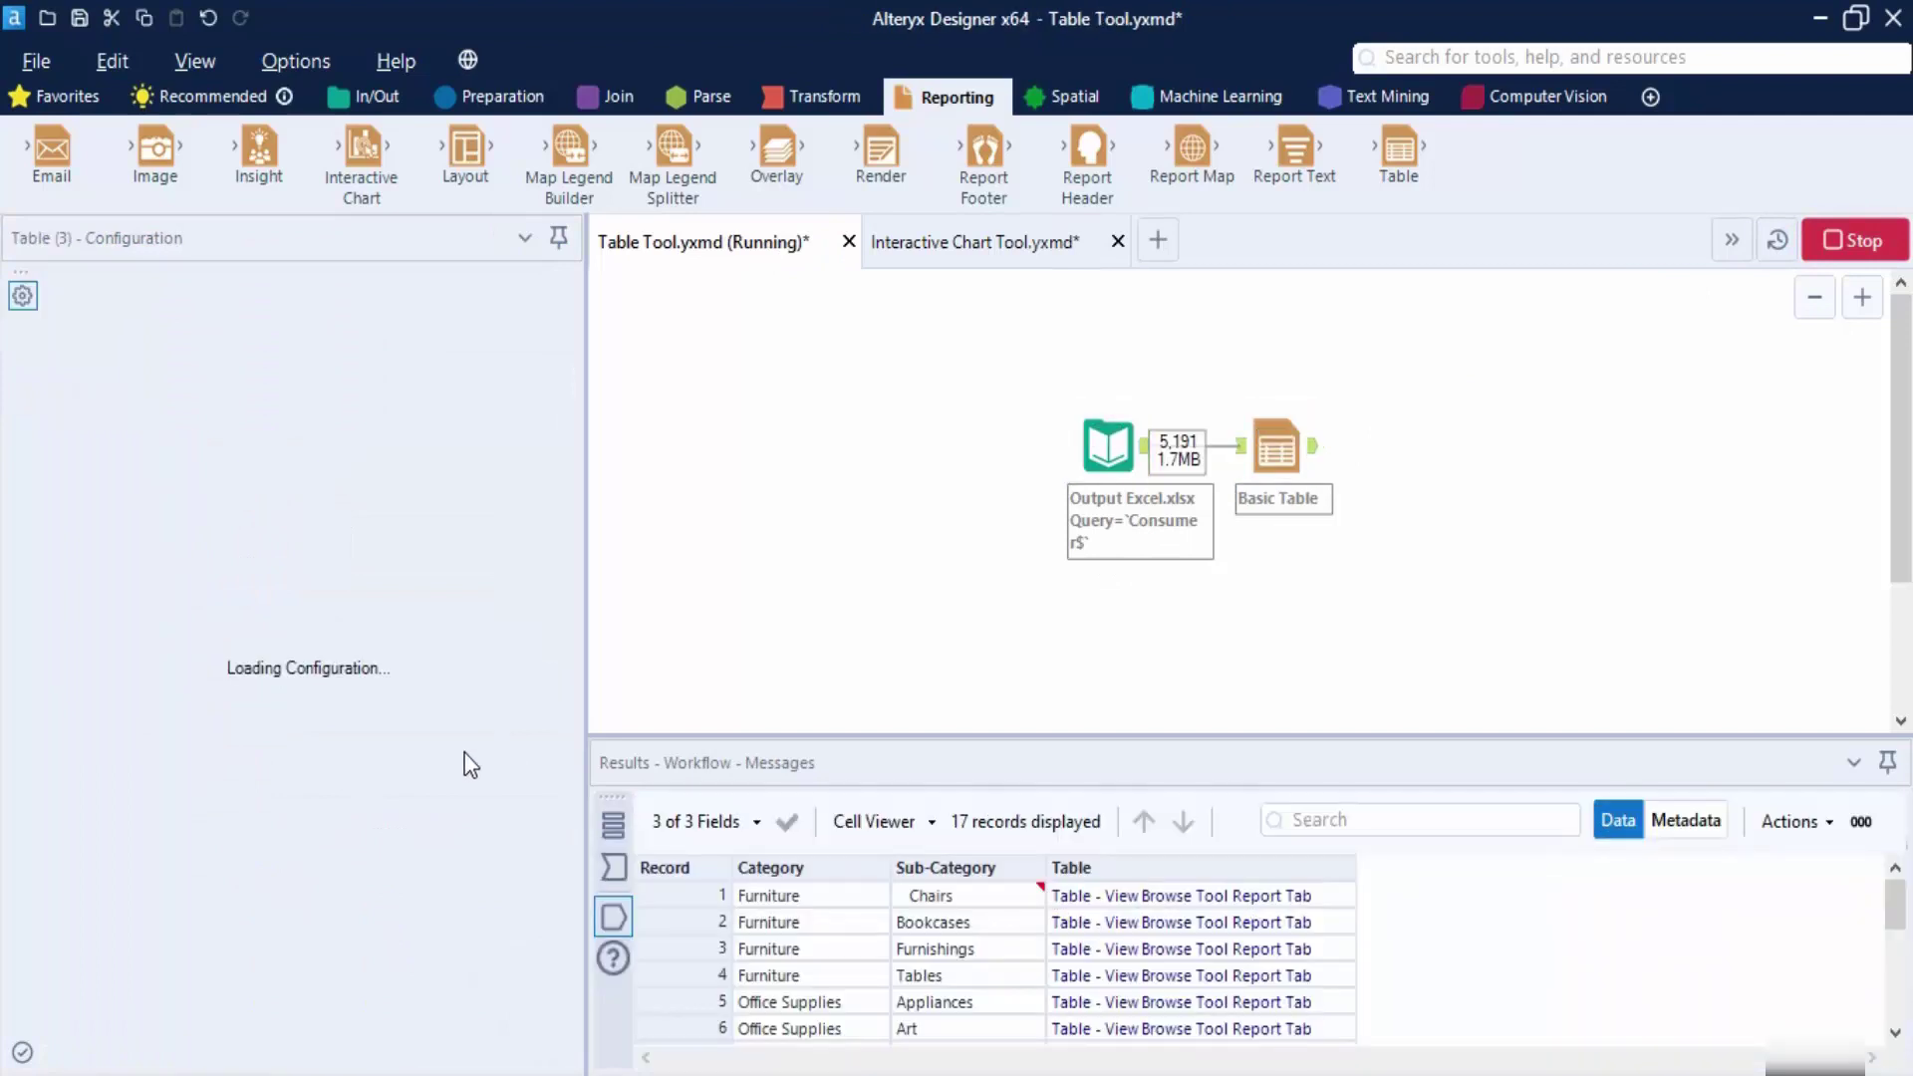
pyautogui.moveTo(1063, 736); pyautogui.dragTo(1072, 561)
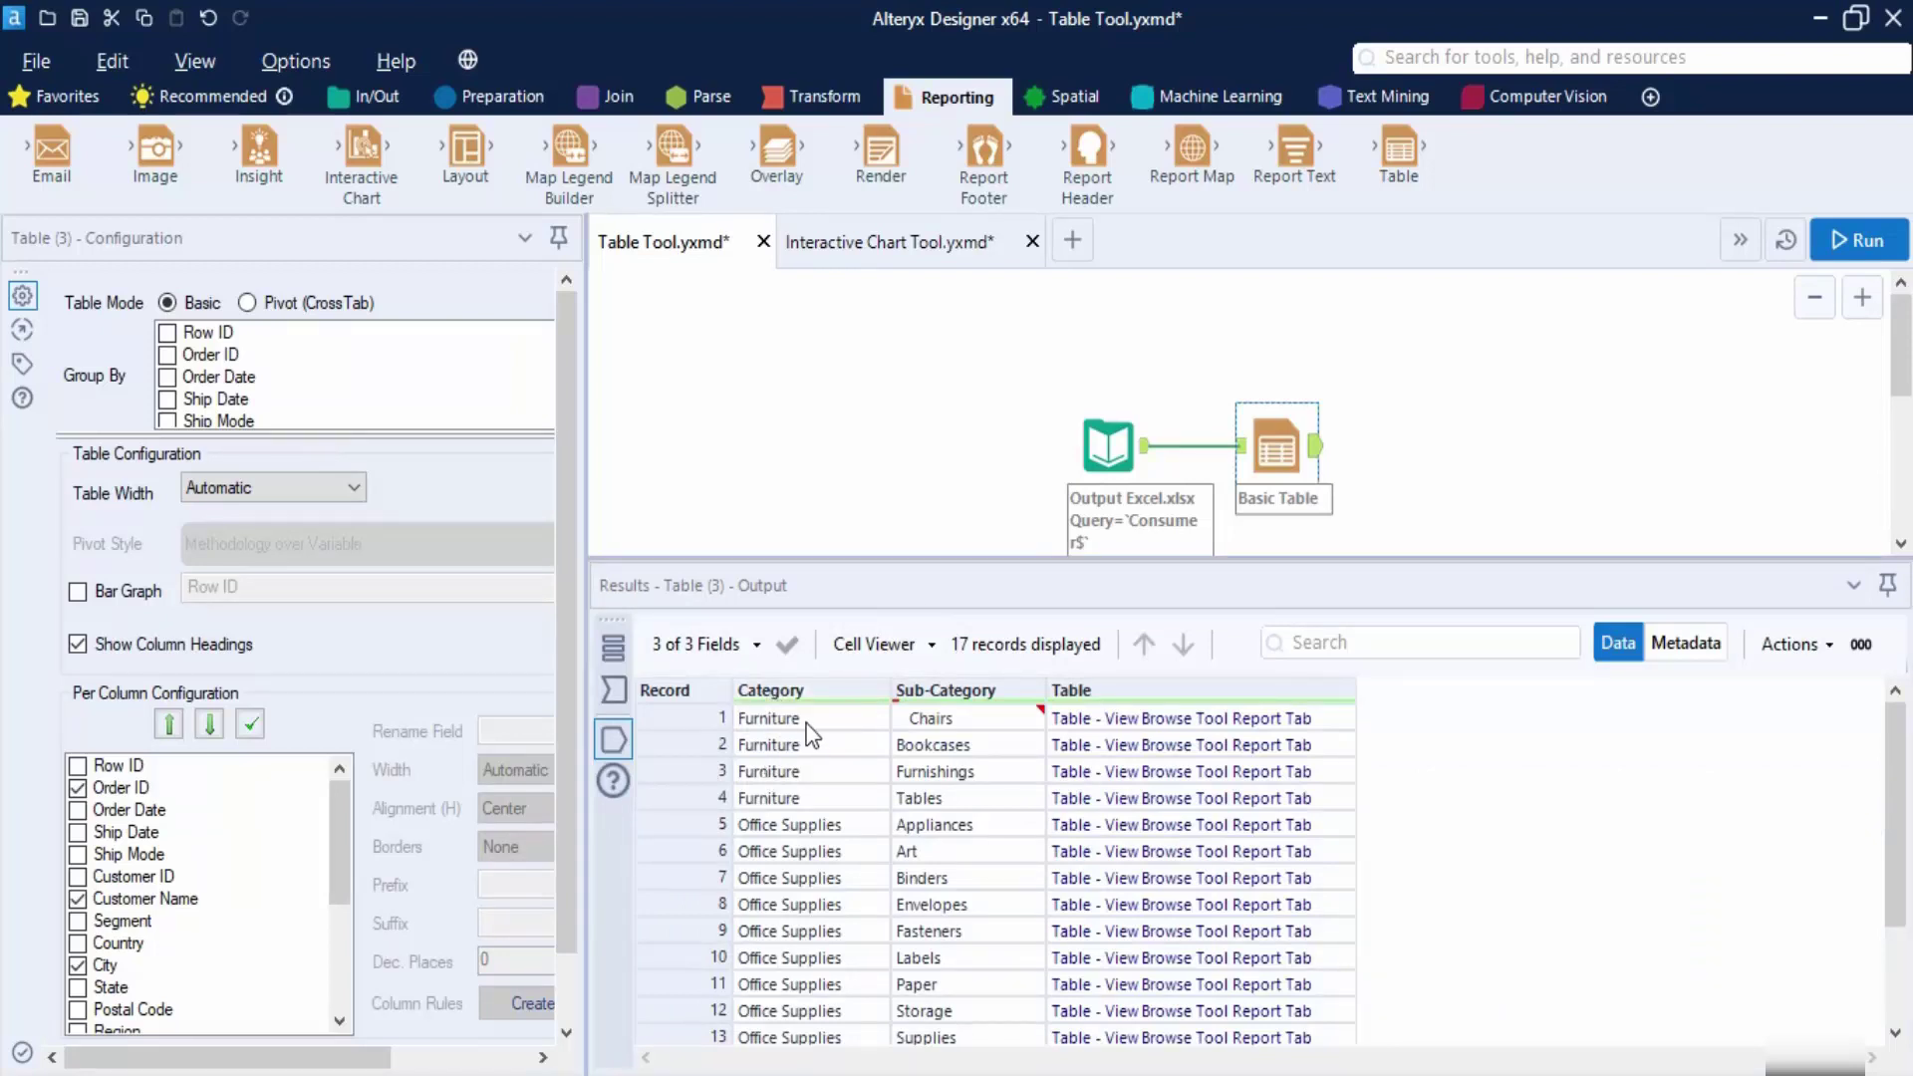
pyautogui.moveTo(949, 731)
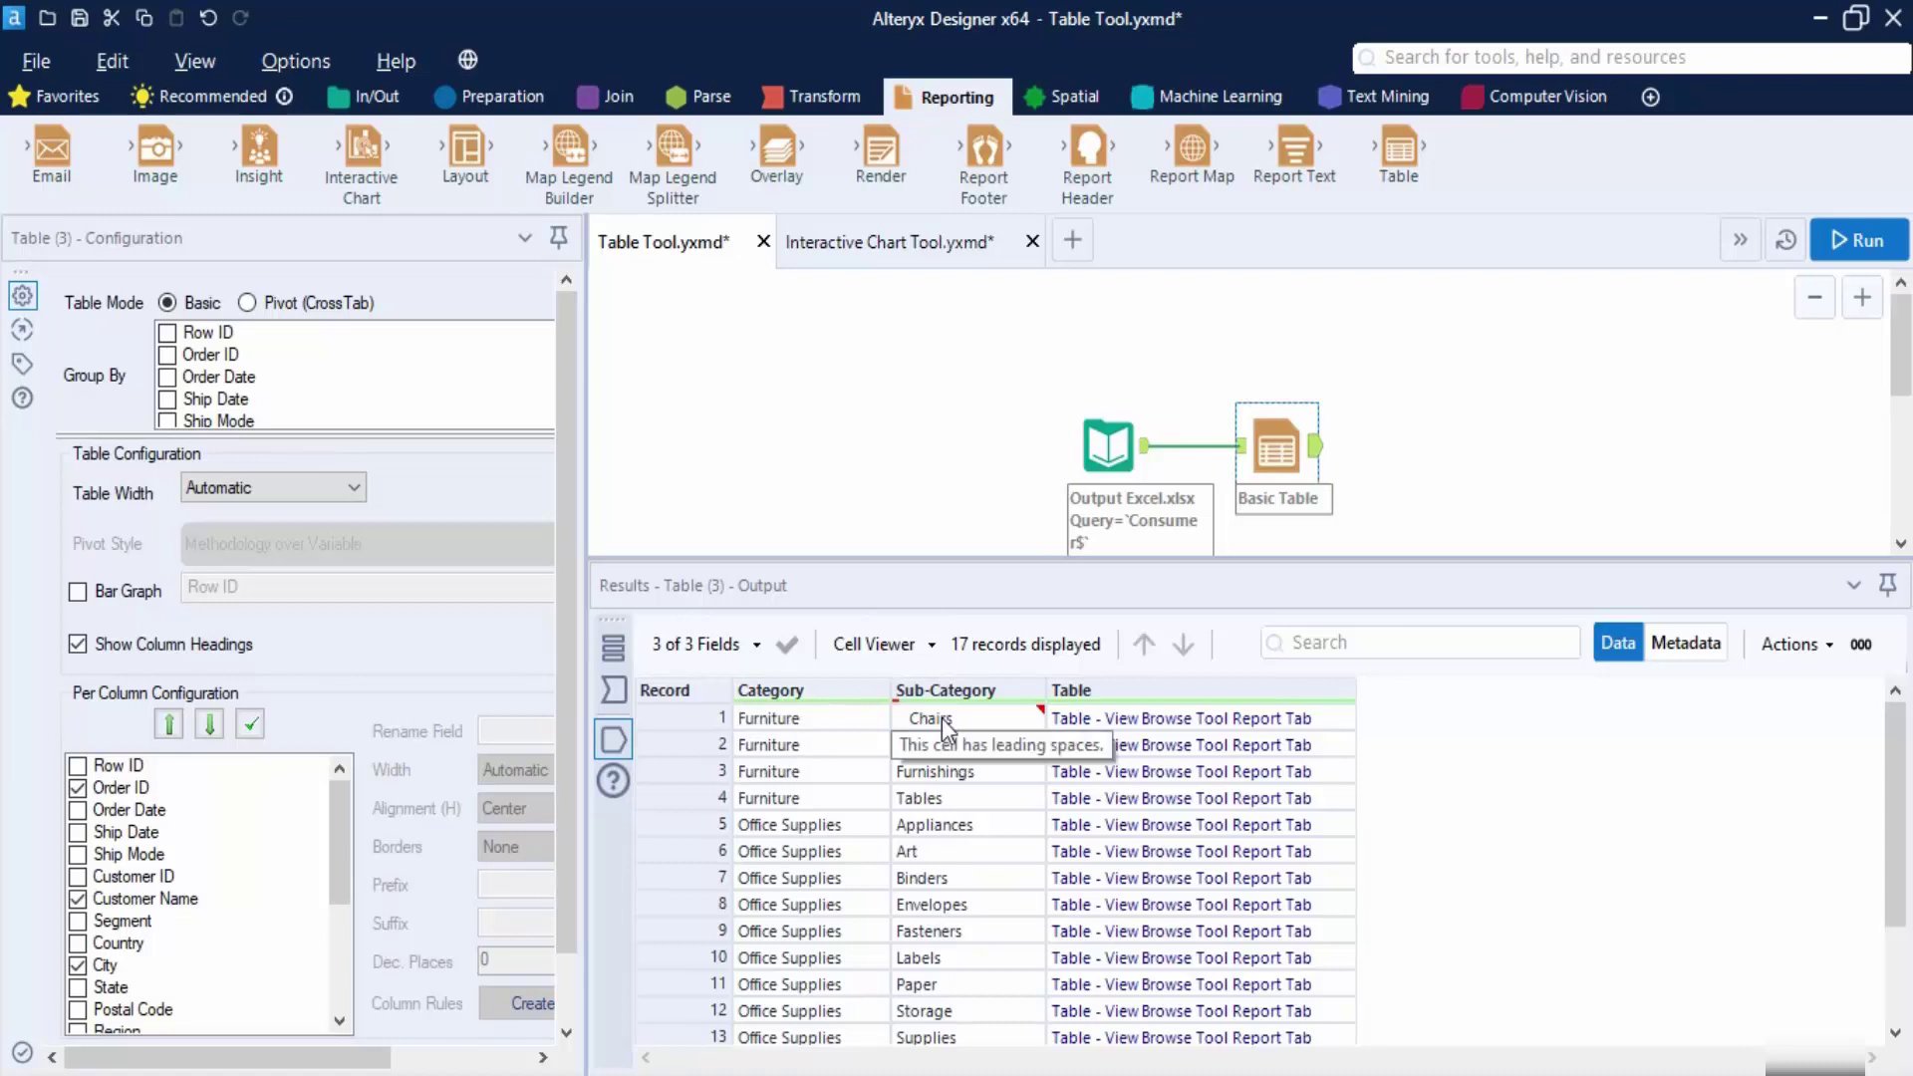
pyautogui.click(1155, 721)
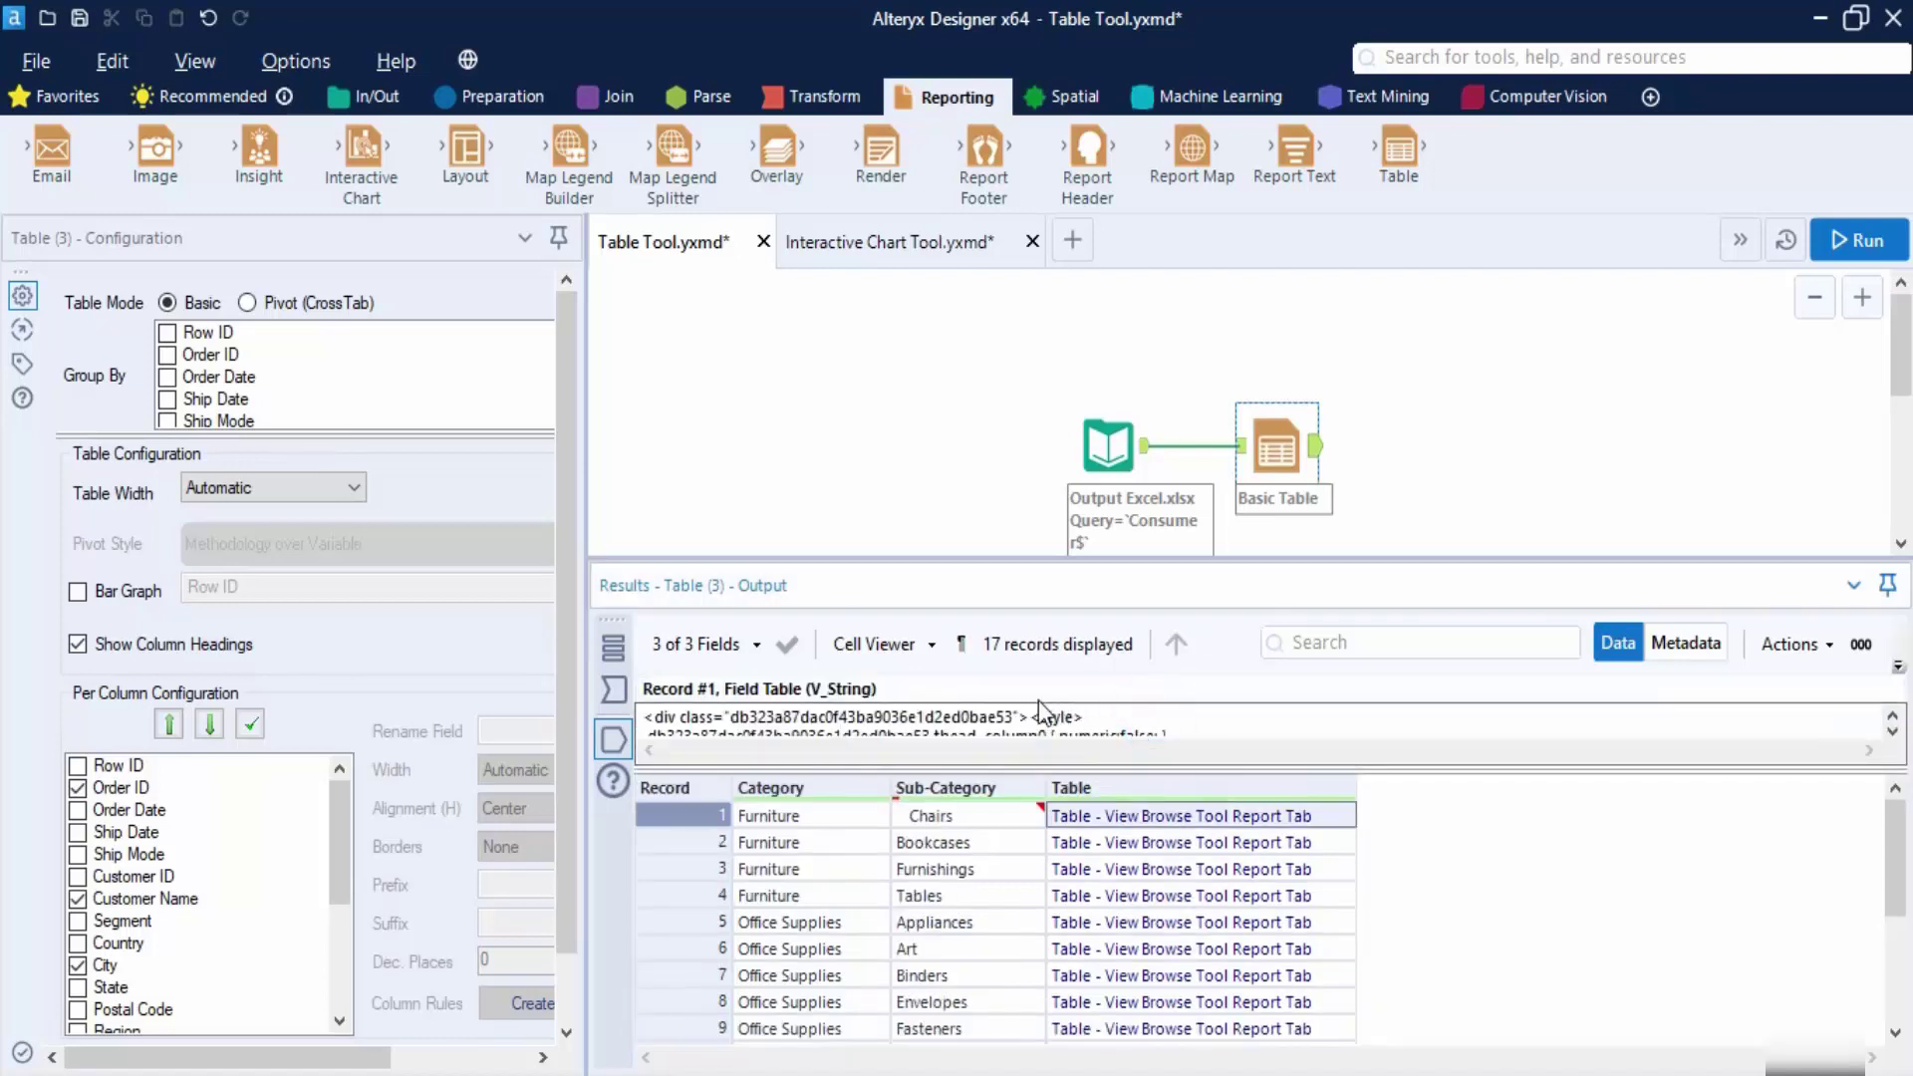
pyautogui.click(788, 643)
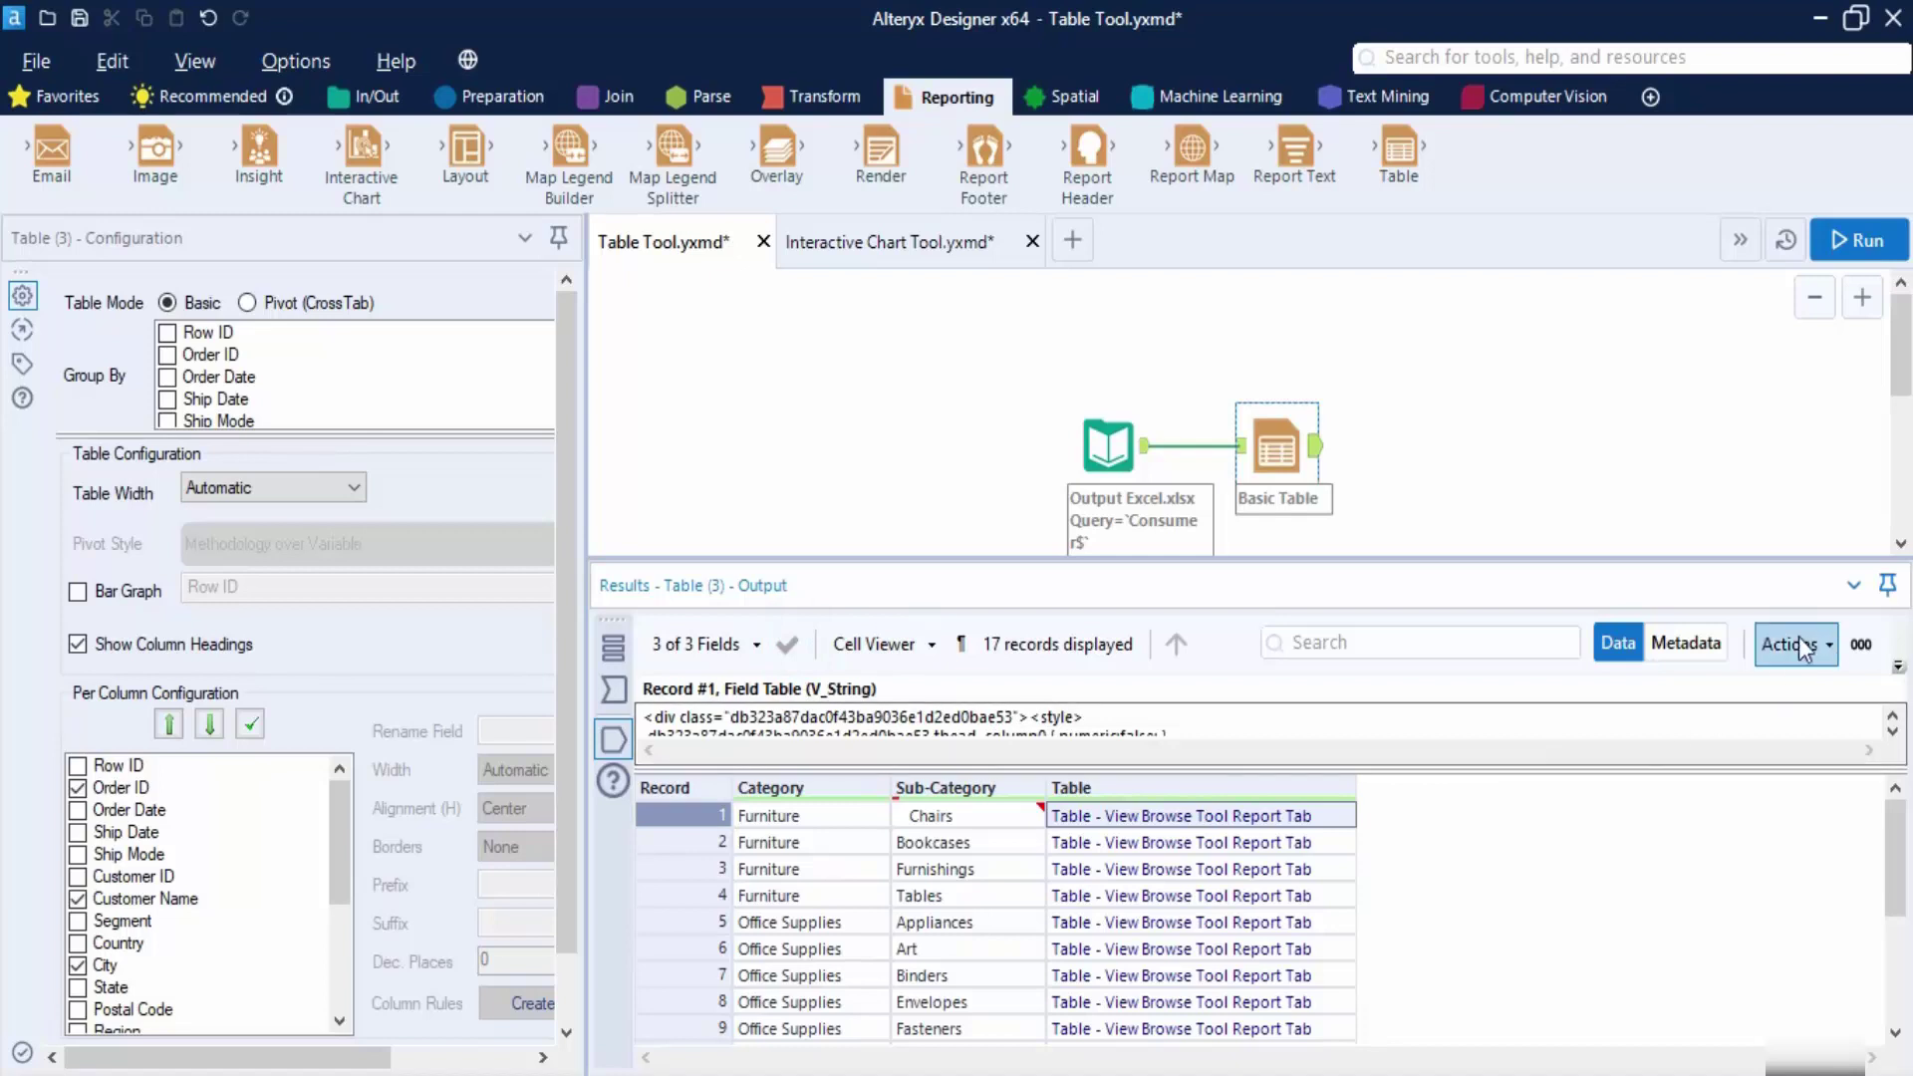
pyautogui.moveTo(864, 769); pyautogui.dragTo(869, 680)
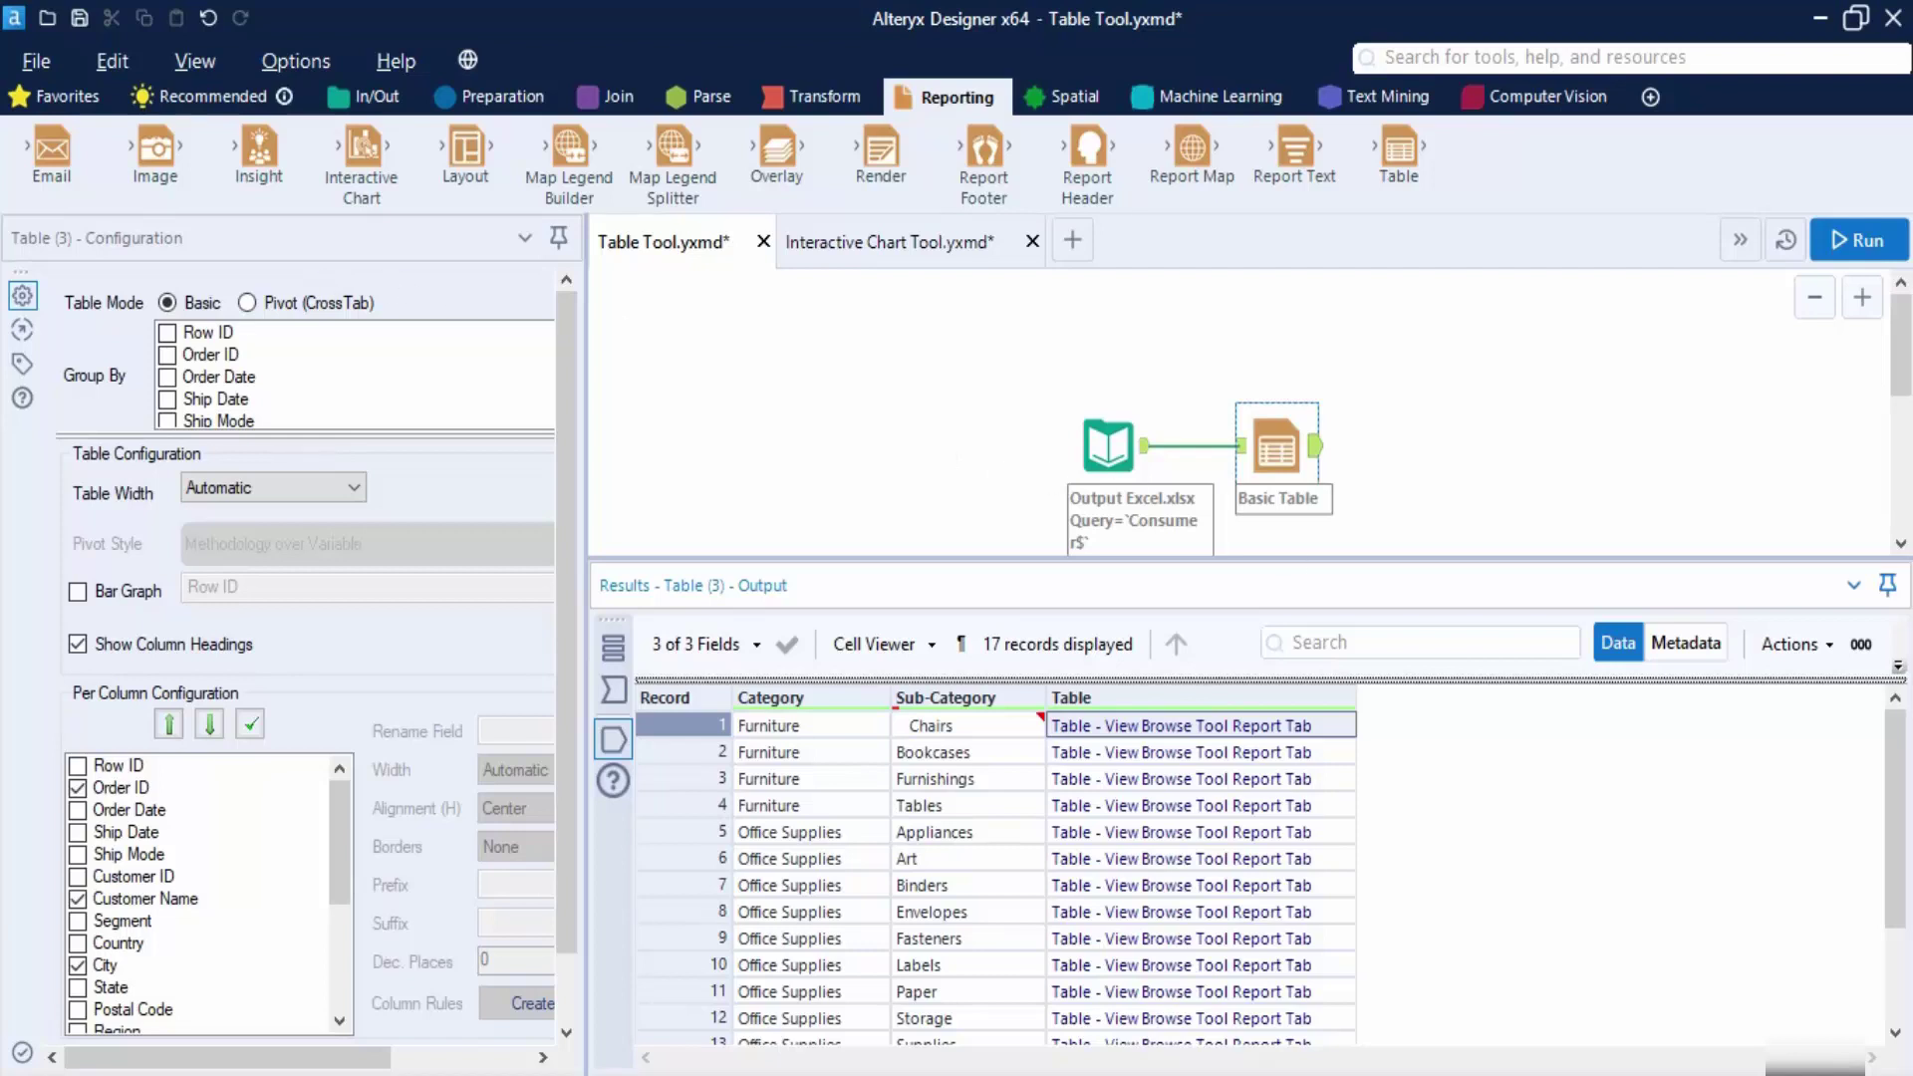
pyautogui.scroll(-2, 1353, 986)
pyautogui.scroll(2, 1353, 987)
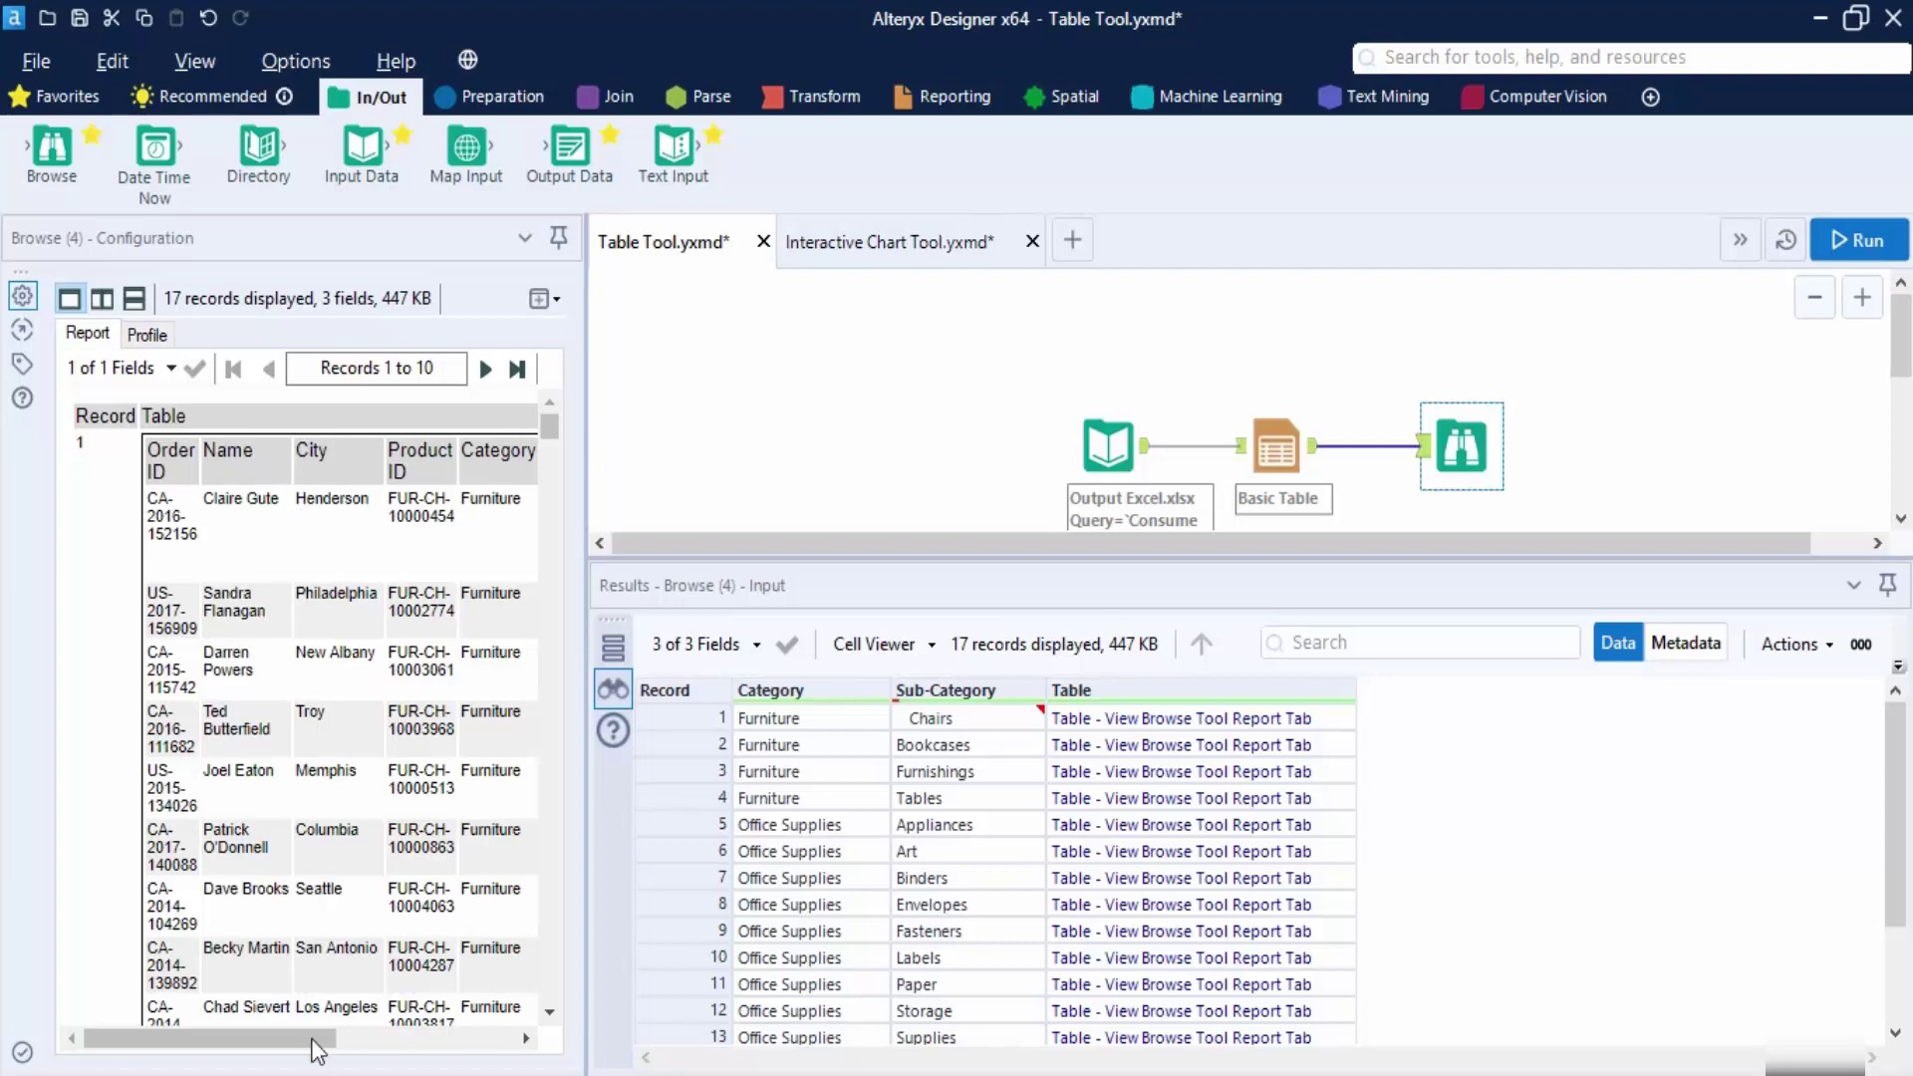
# Examine the Furniture Chairs report table, checking all its columns and the formatting of the Sales values.
pyautogui.scroll(-3, 331, 768)
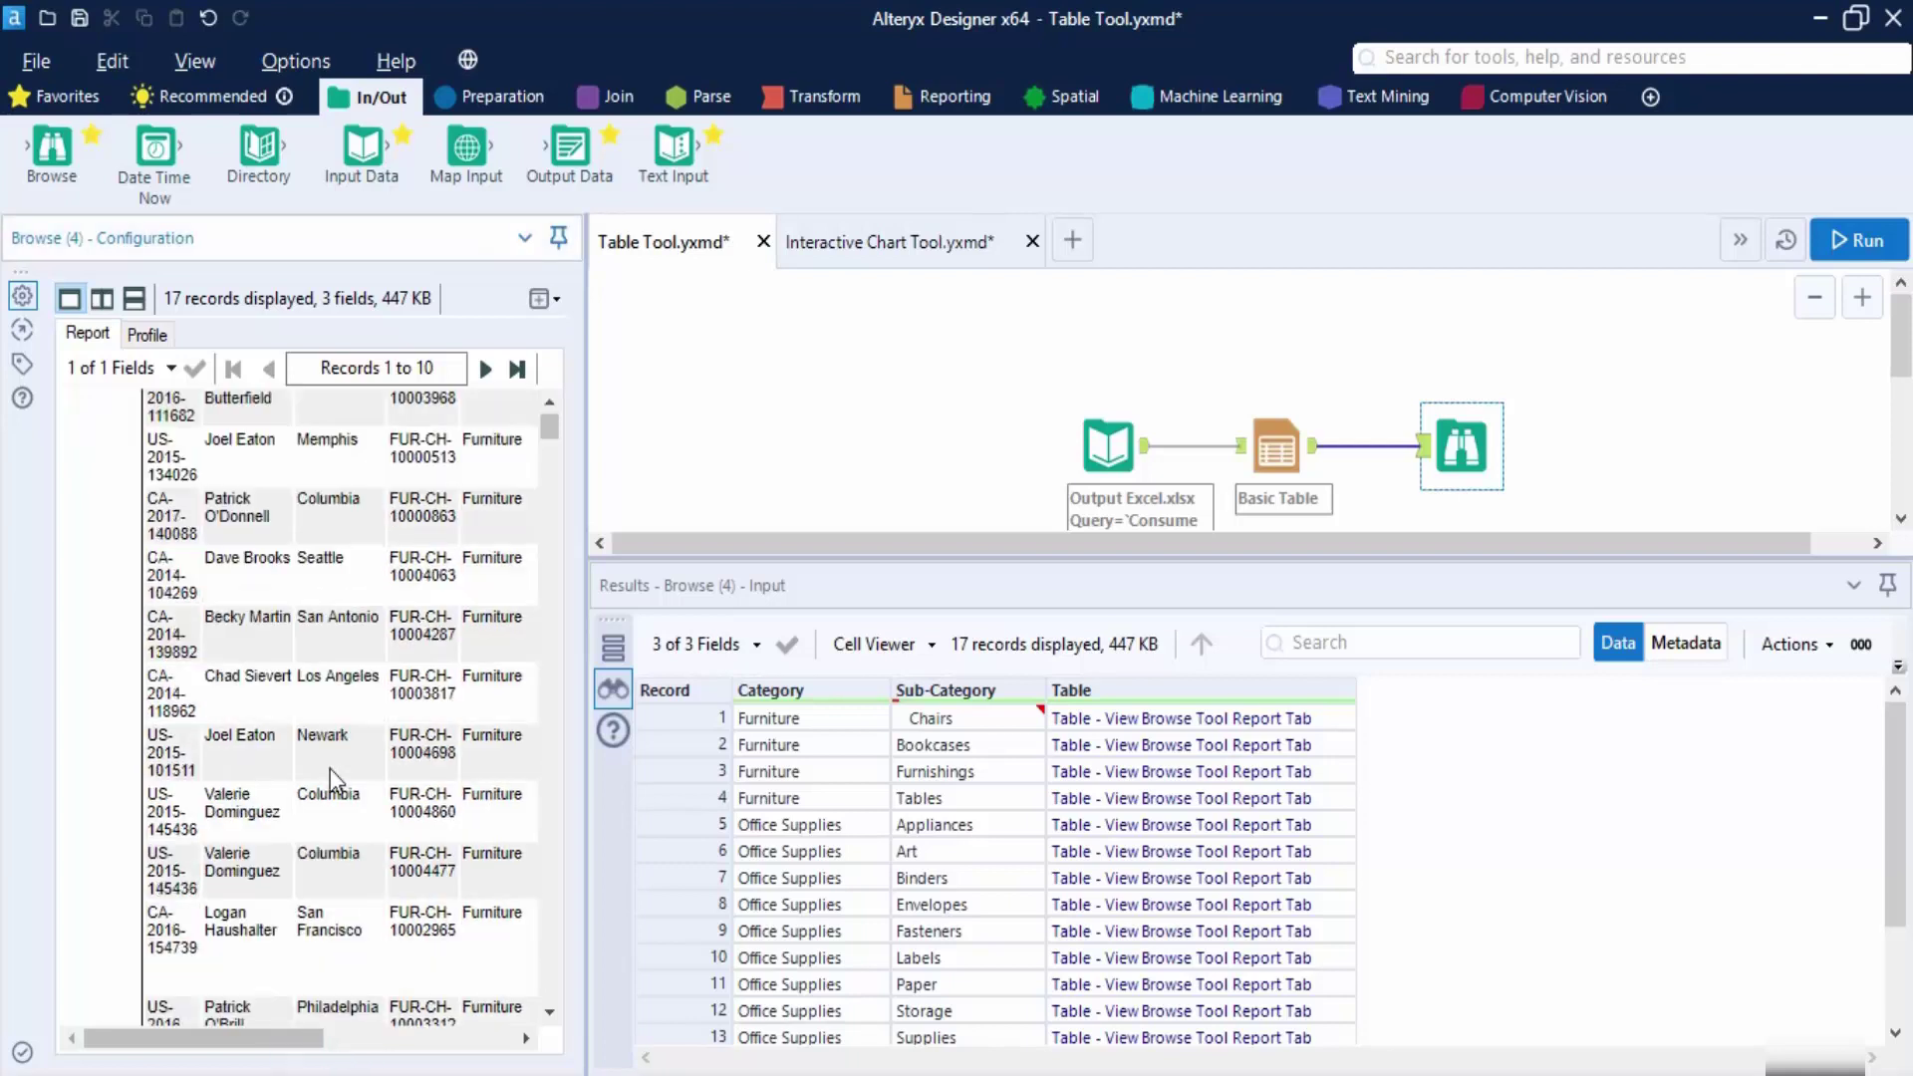
pyautogui.hscroll(2, 331, 768)
pyautogui.scroll(3, 326, 767)
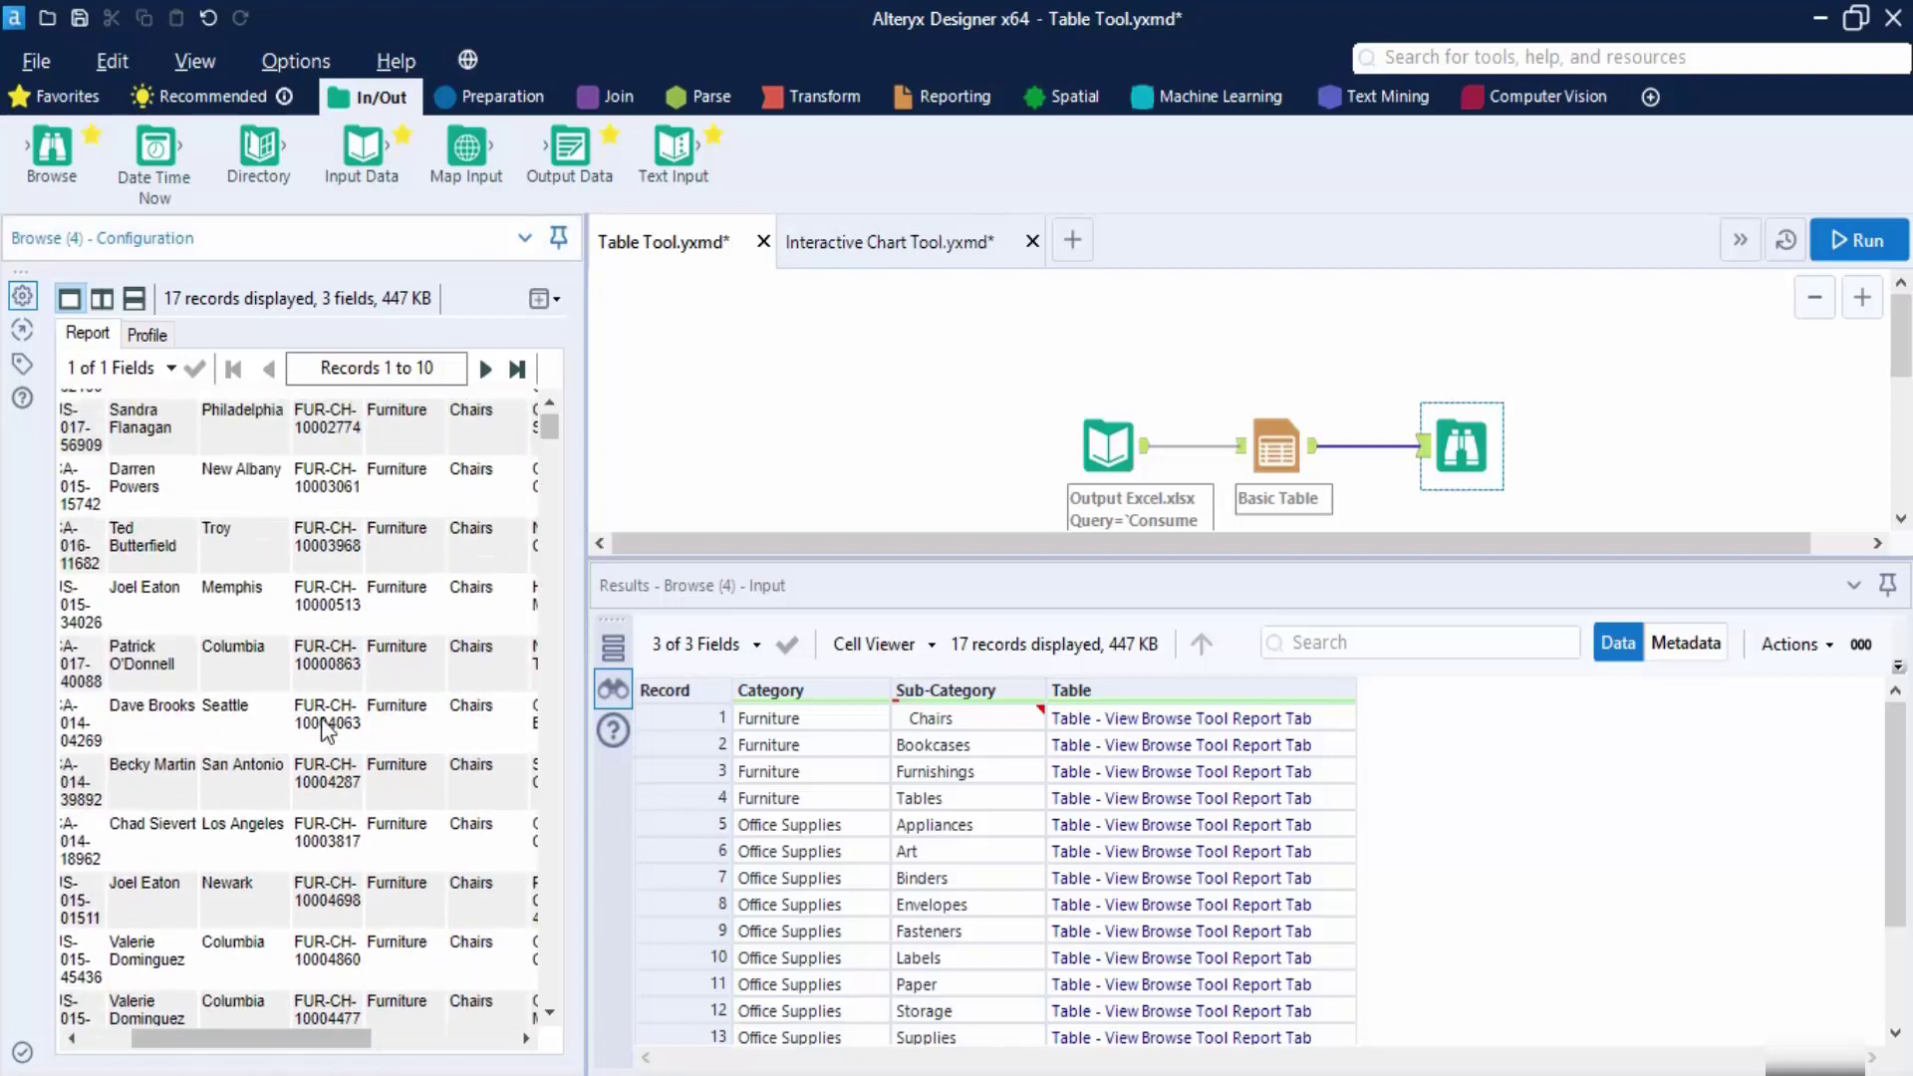
pyautogui.scroll(3, 319, 717)
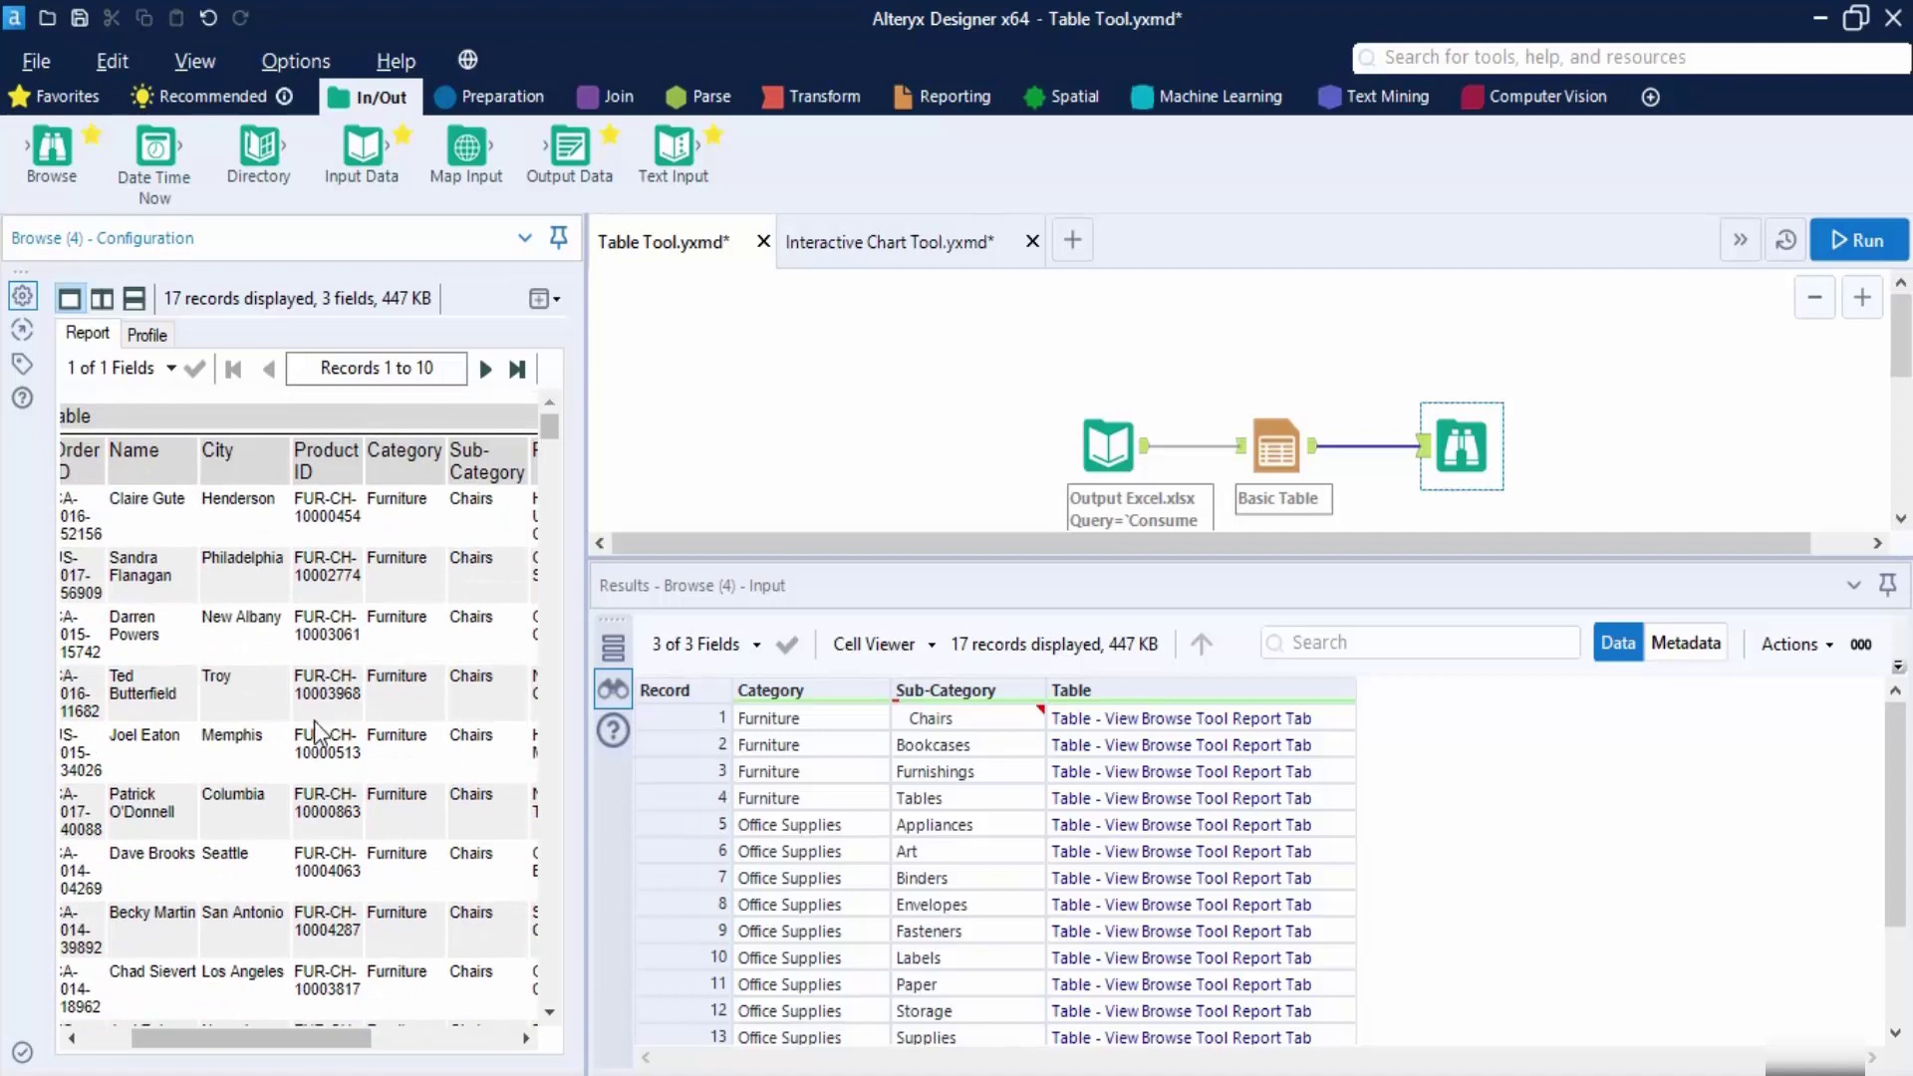
pyautogui.hscroll(4, 314, 727)
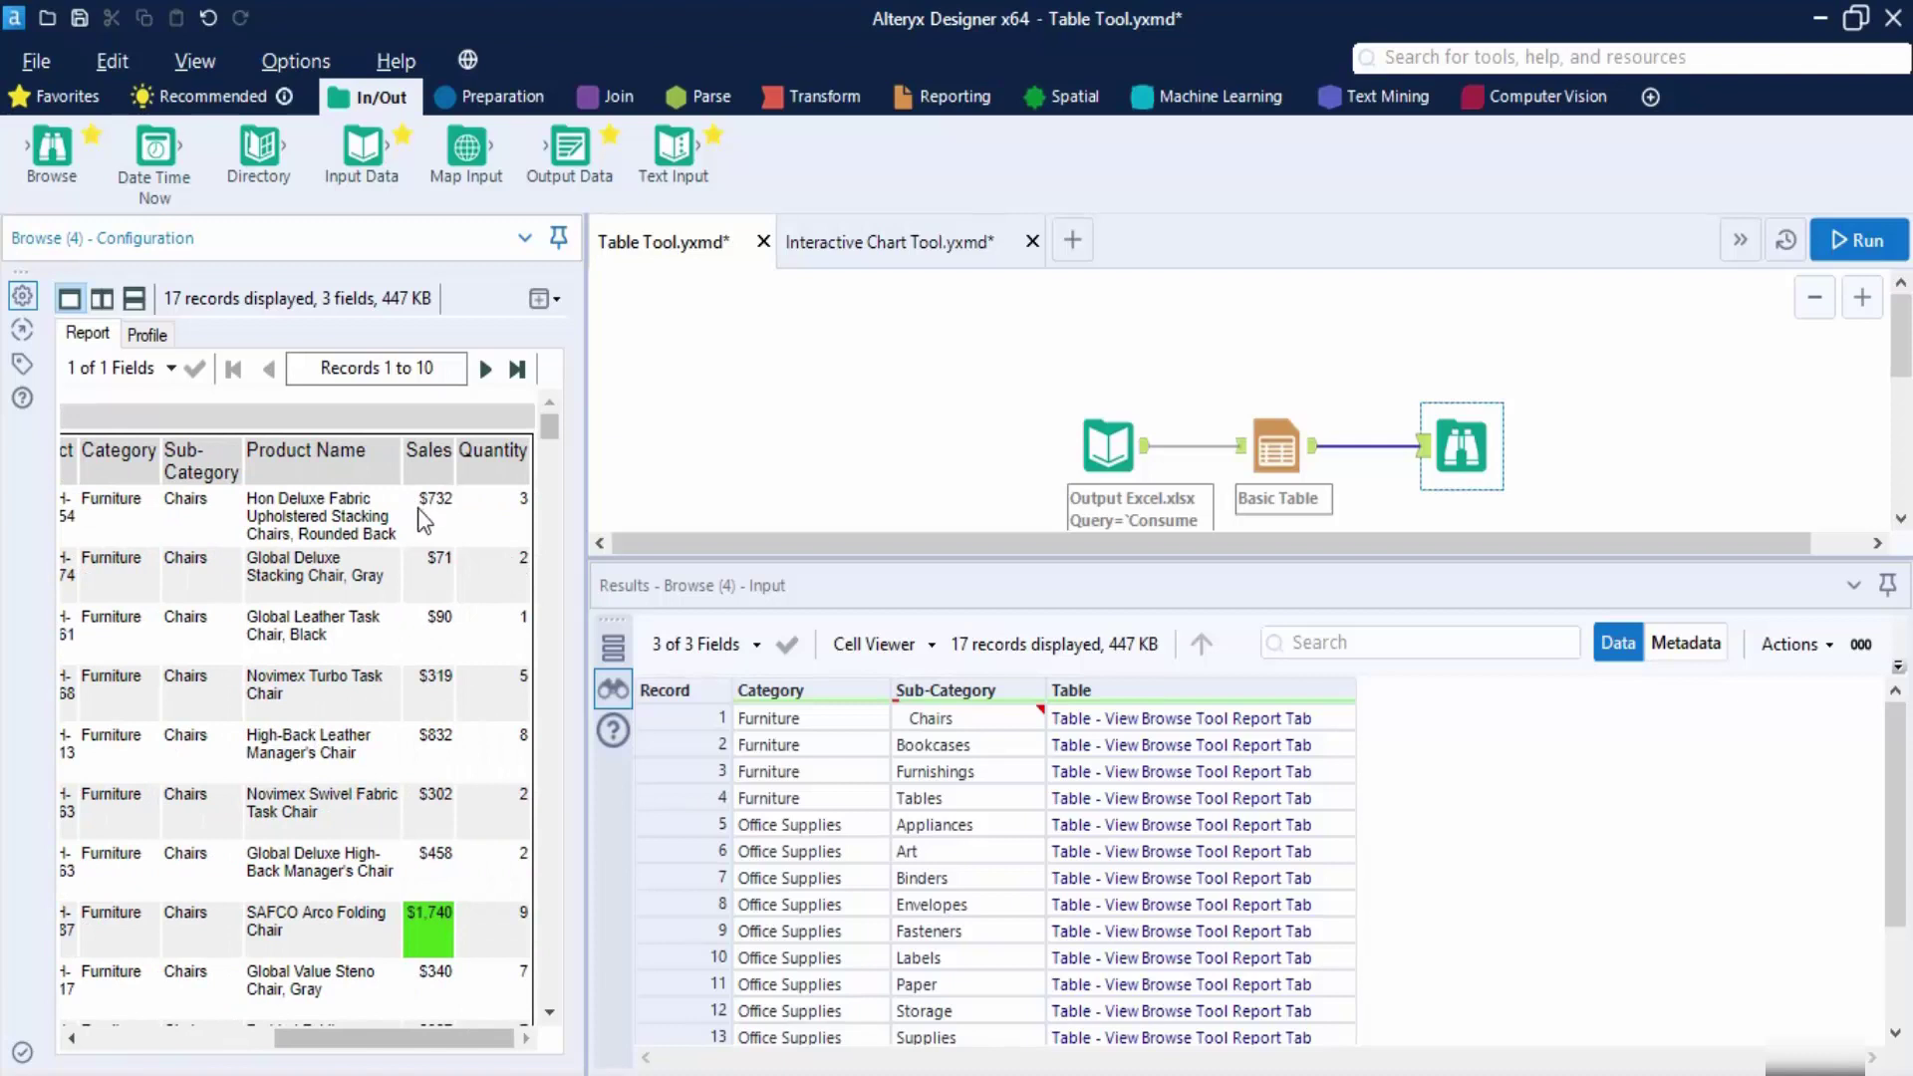
pyautogui.scroll(-3, 439, 822)
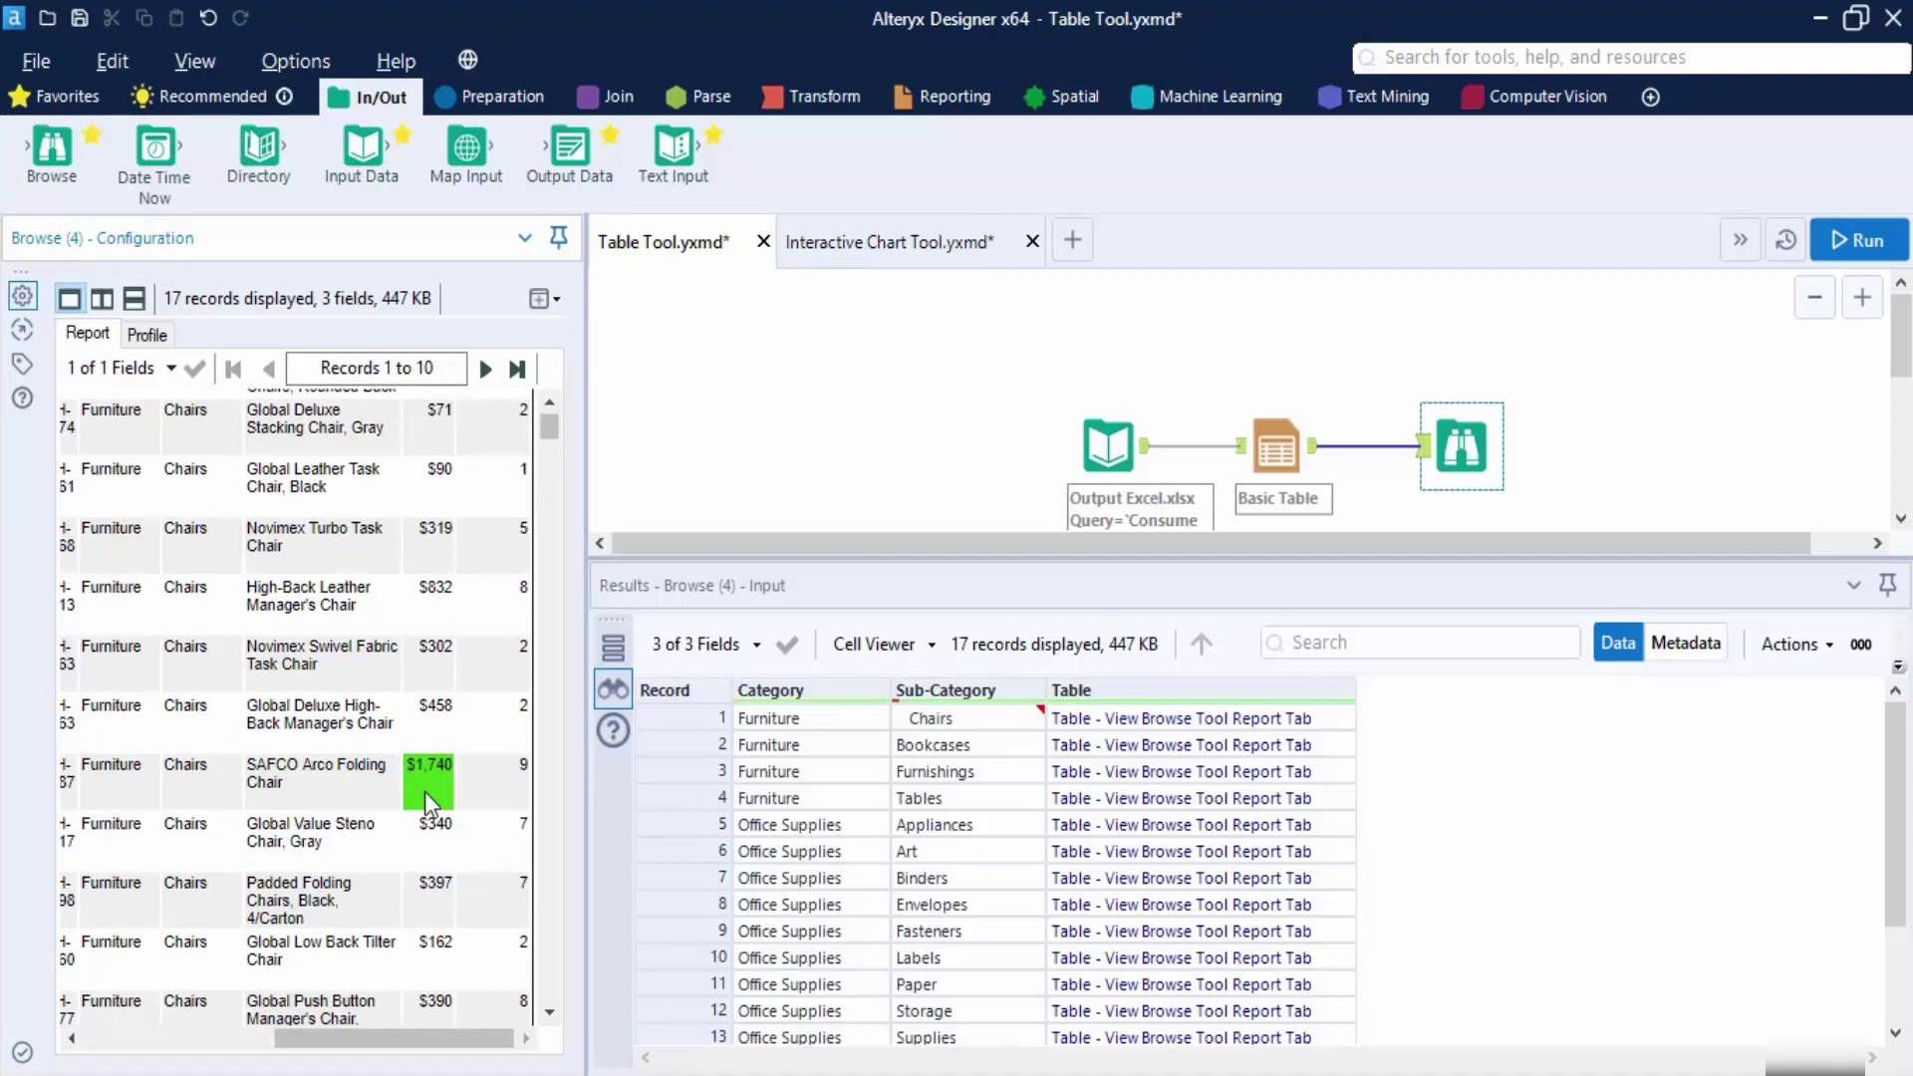
pyautogui.scroll(-15, 425, 791)
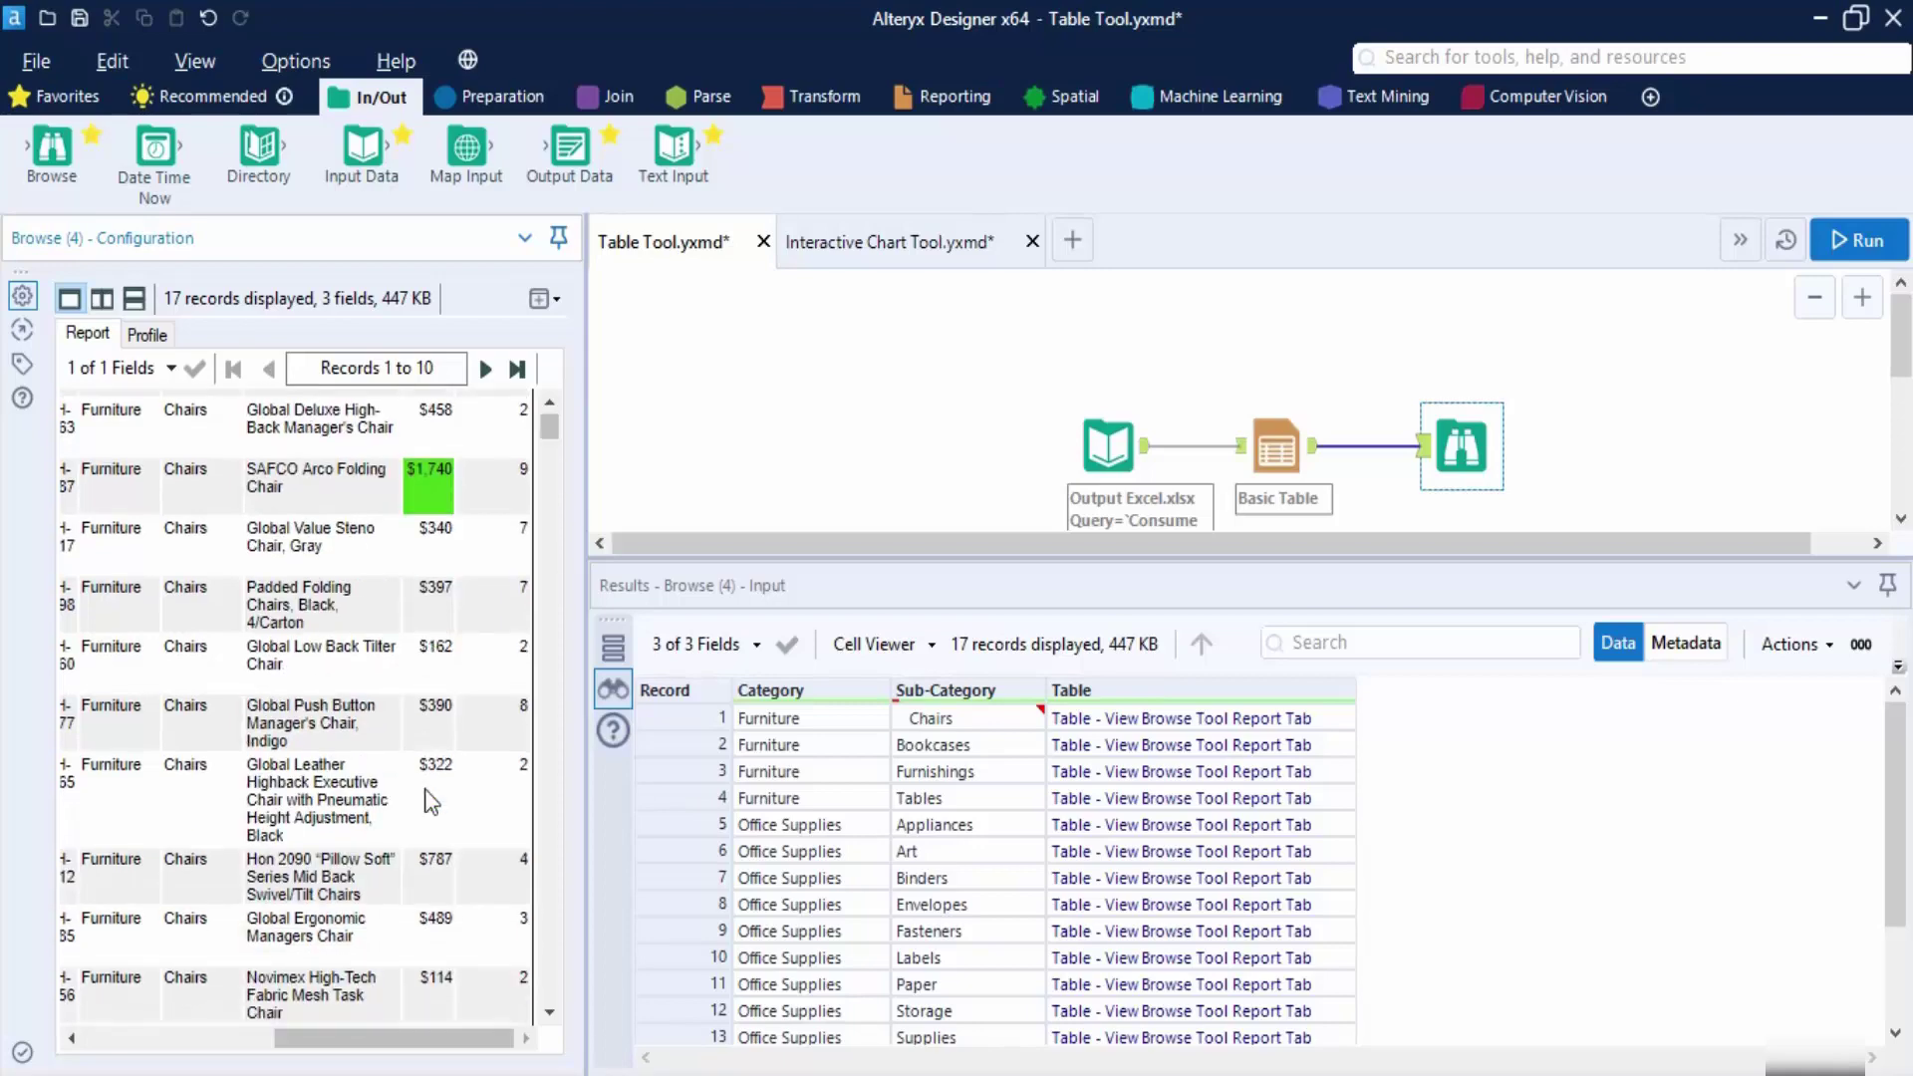
pyautogui.scroll(-4, 426, 797)
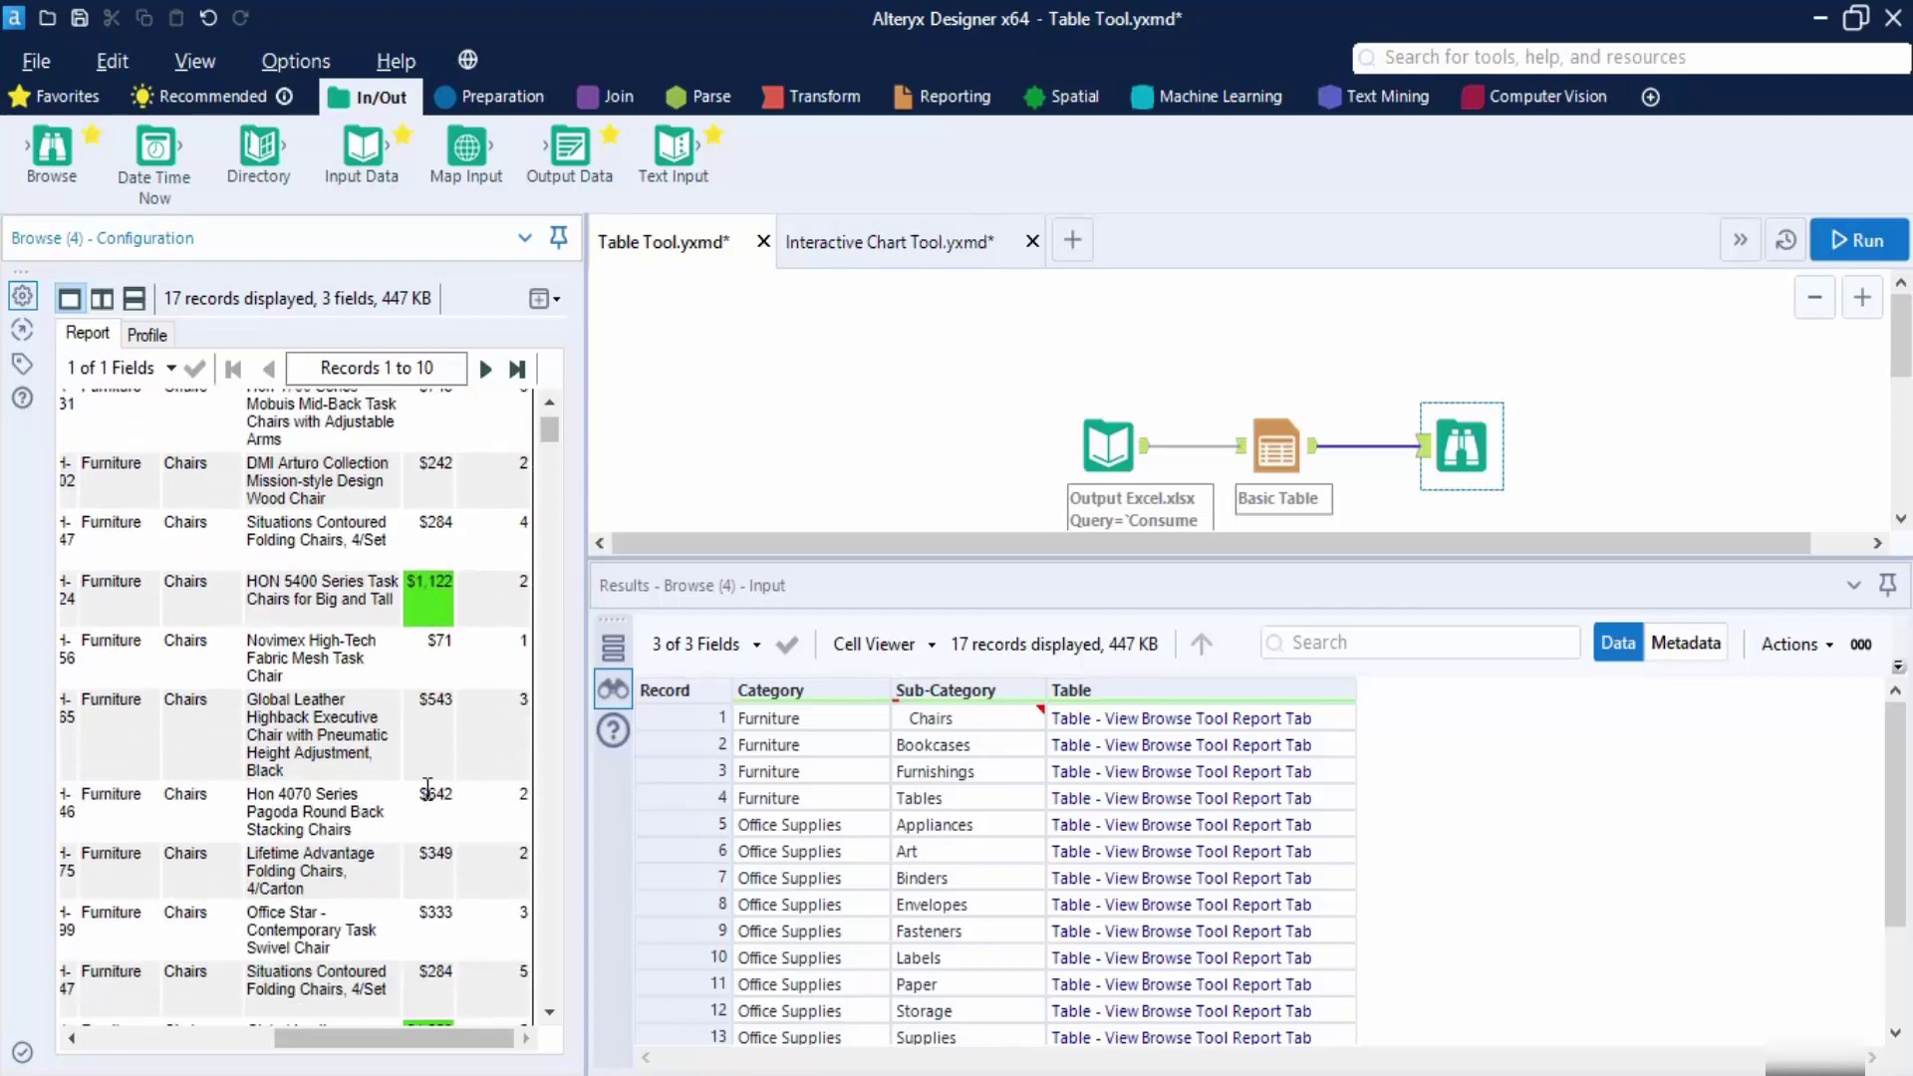
pyautogui.scroll(-10, 427, 790)
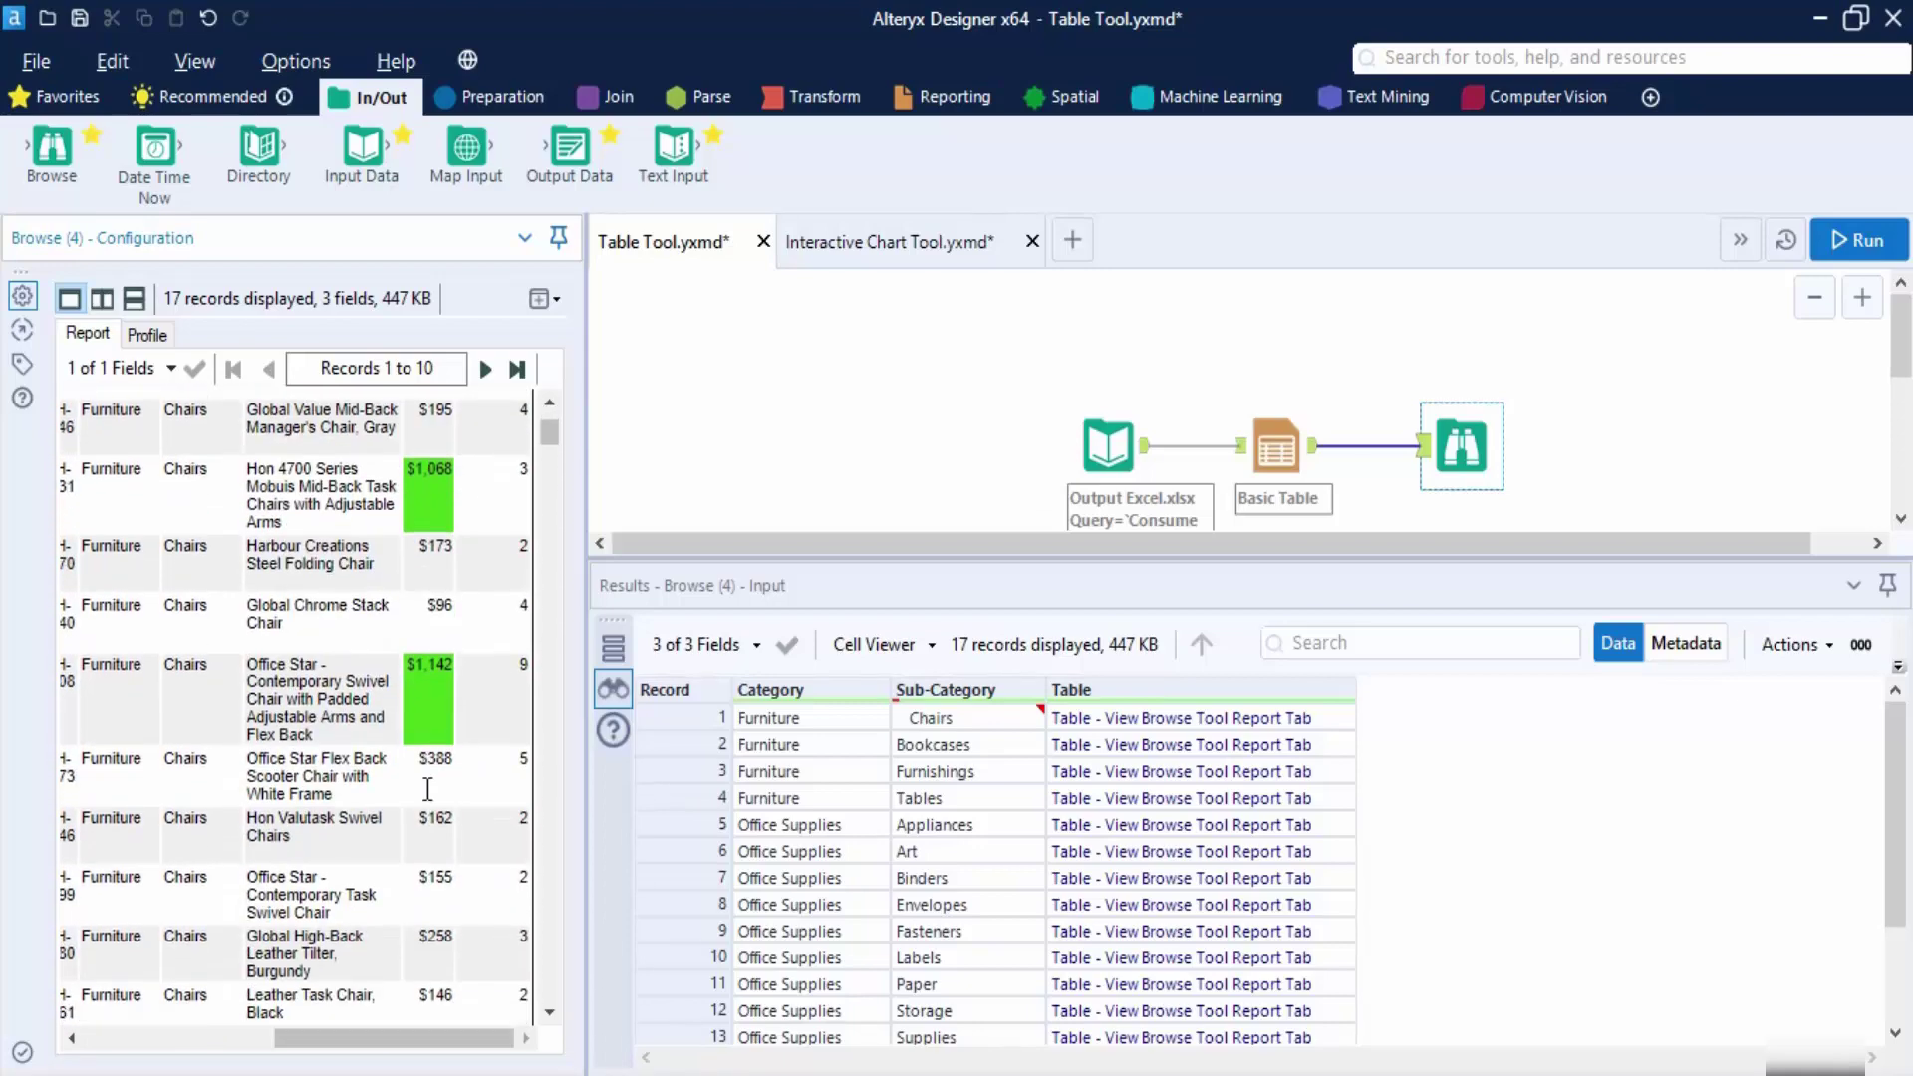
pyautogui.scroll(10, 424, 789)
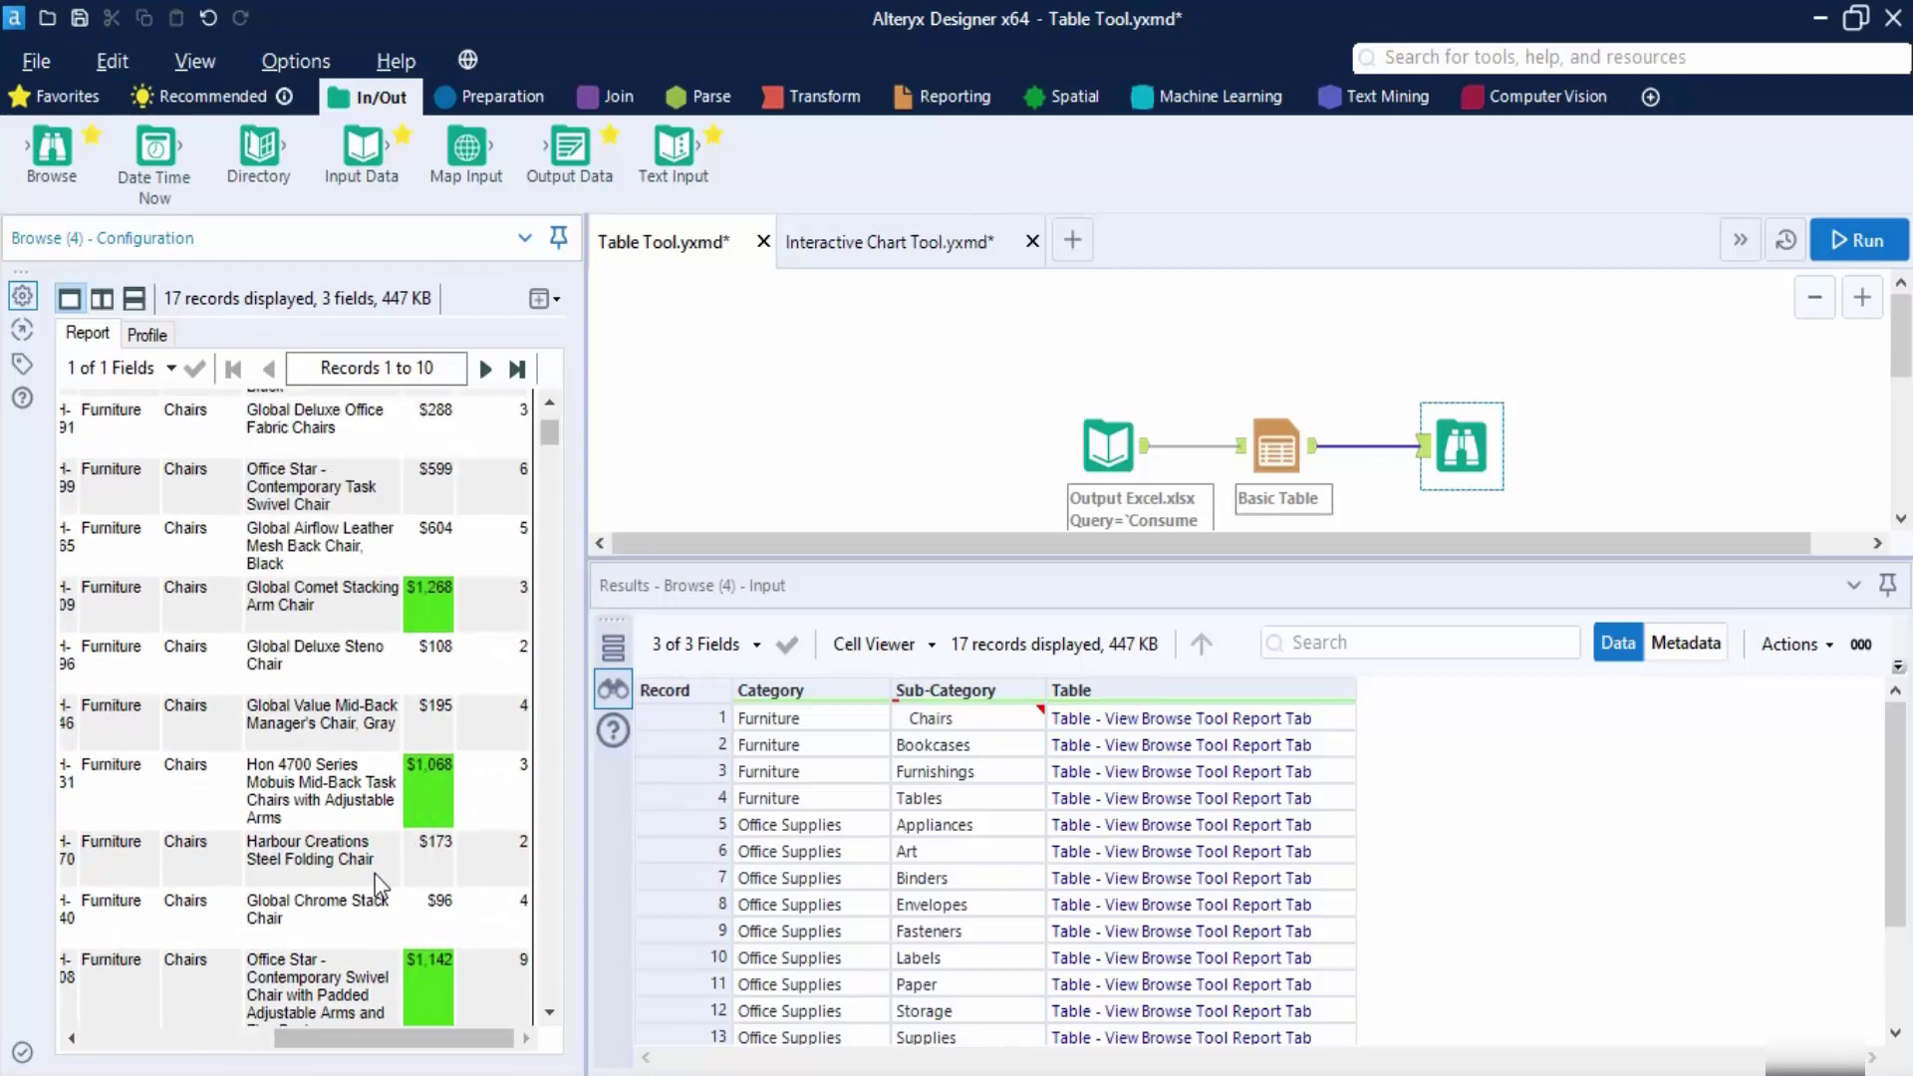
pyautogui.scroll(3, 379, 884)
pyautogui.scroll(-3, 358, 902)
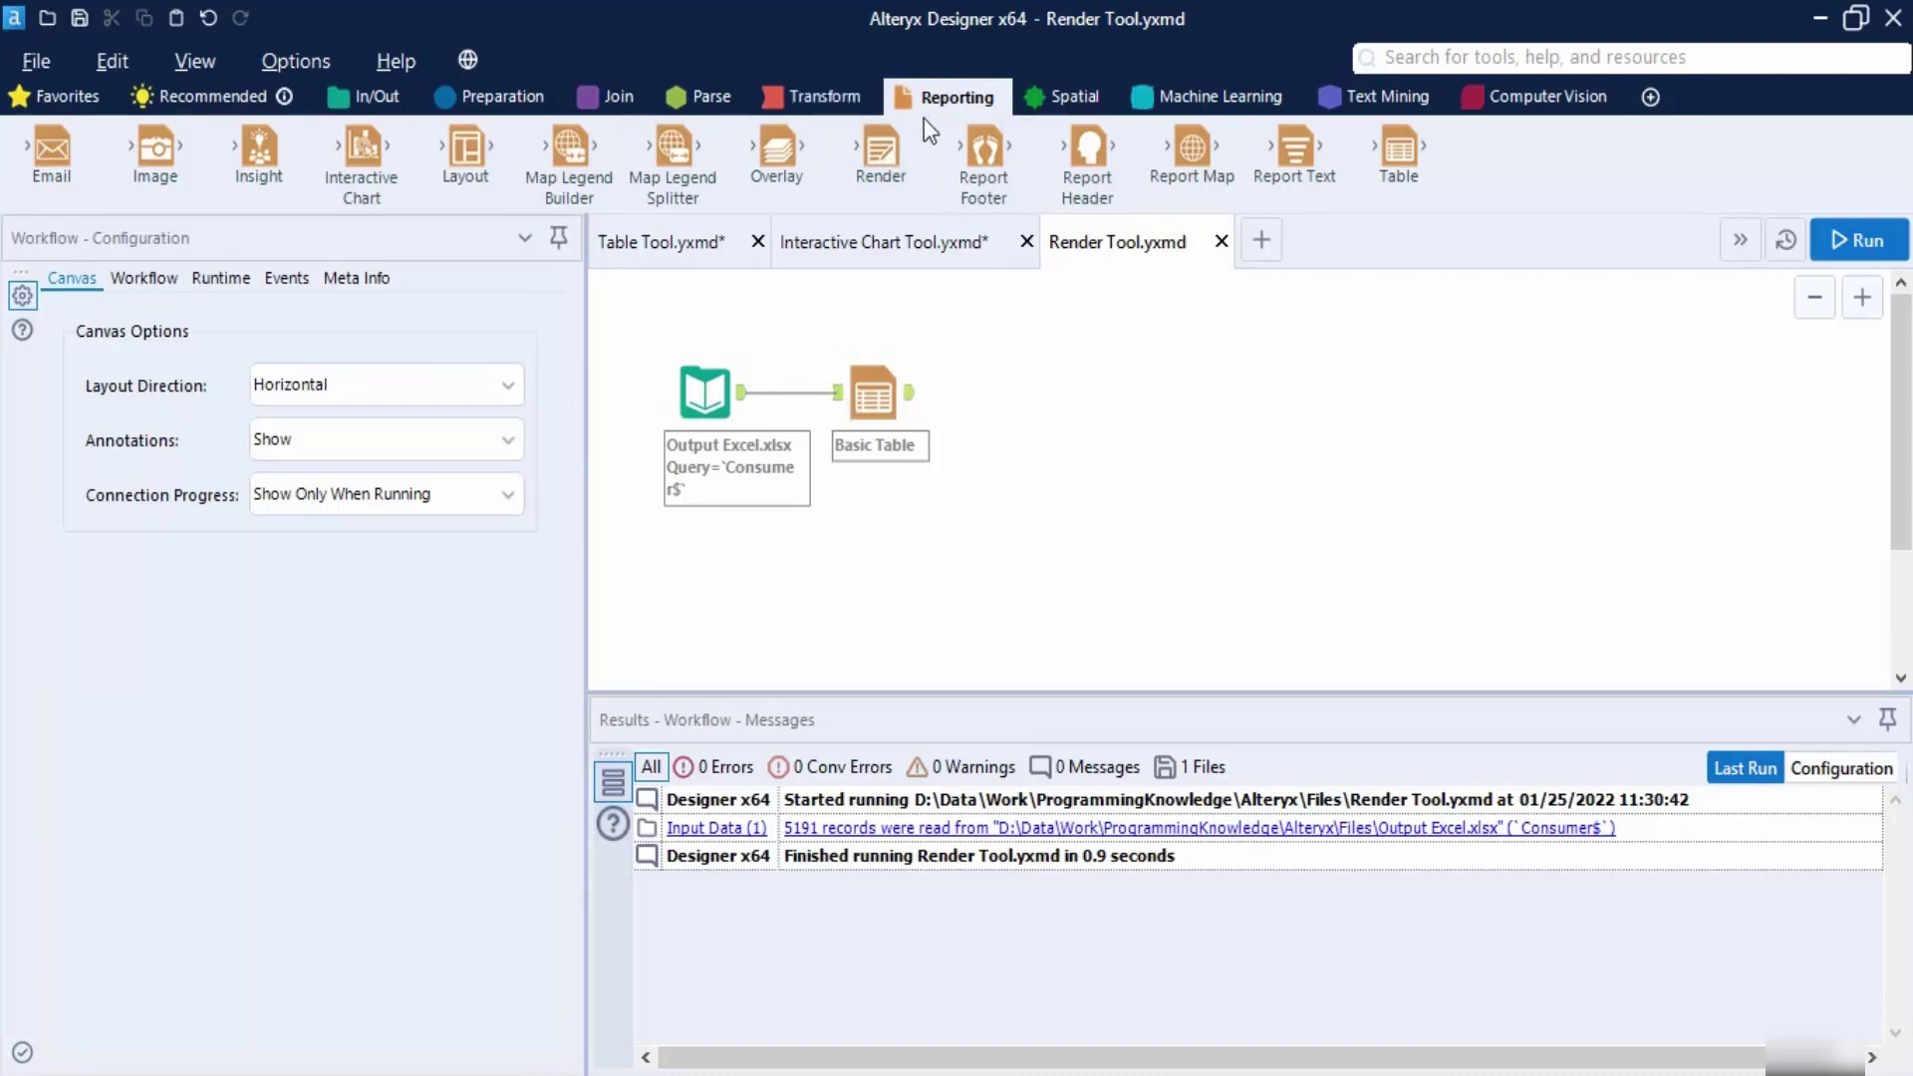
# Add a Render tool after the Basic Table in the Render Tool workflow and set its output mode to Choose a Specific Output File.
pyautogui.moveTo(914, 161); pyautogui.dragTo(1015, 393)
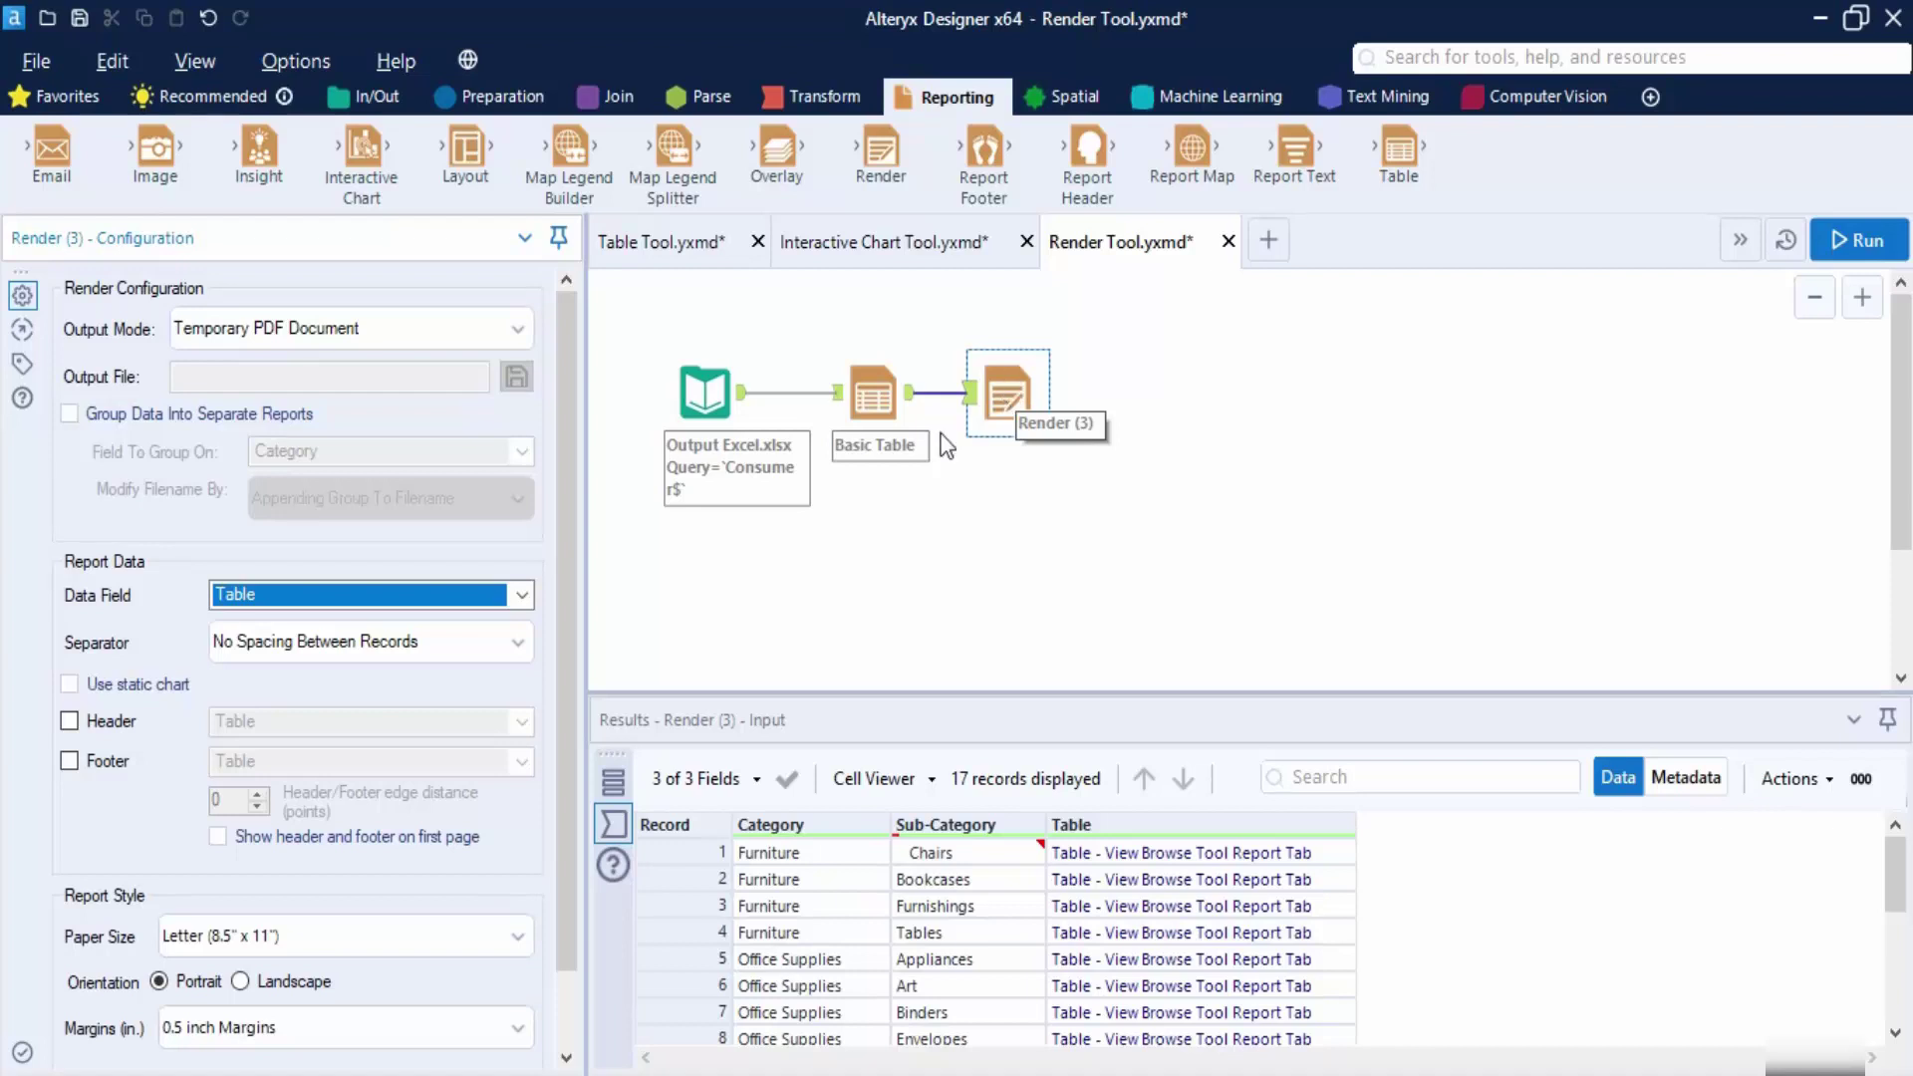
pyautogui.click(504, 326)
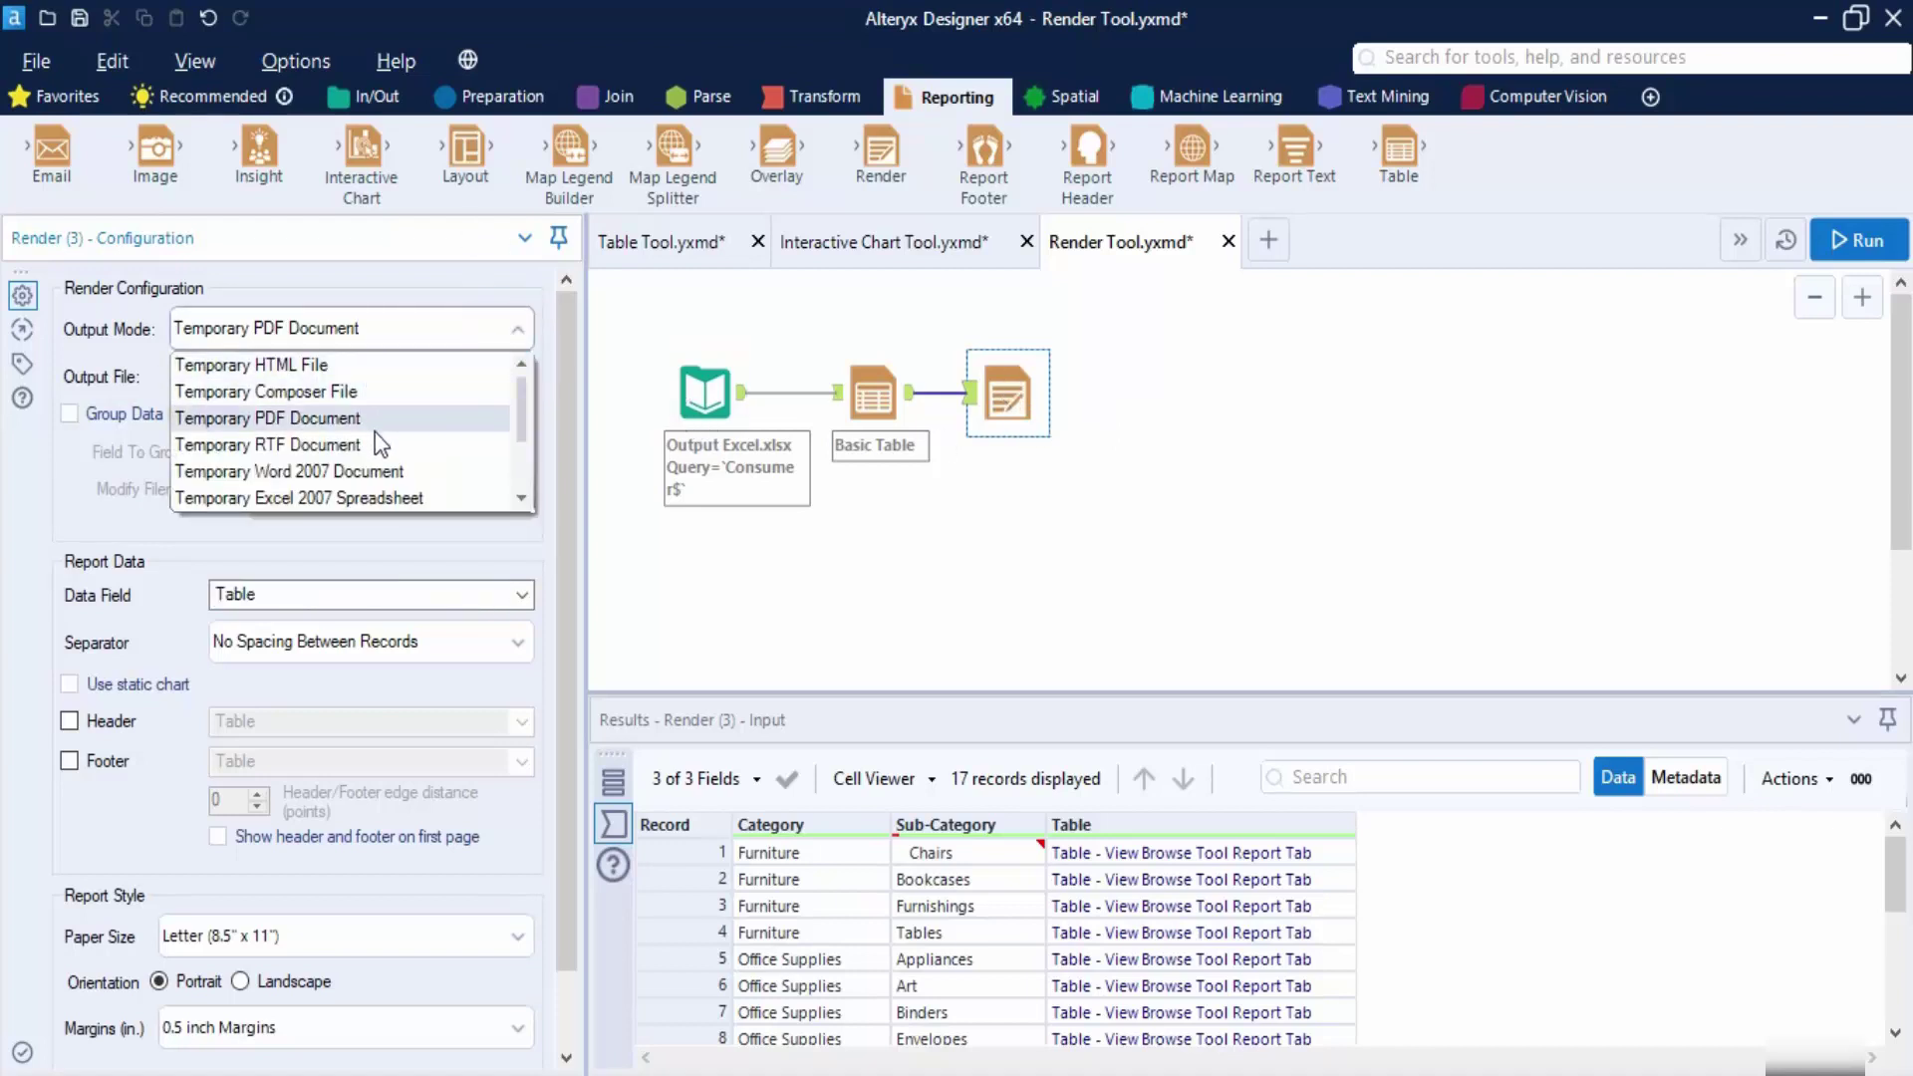
pyautogui.scroll(-2, 393, 486)
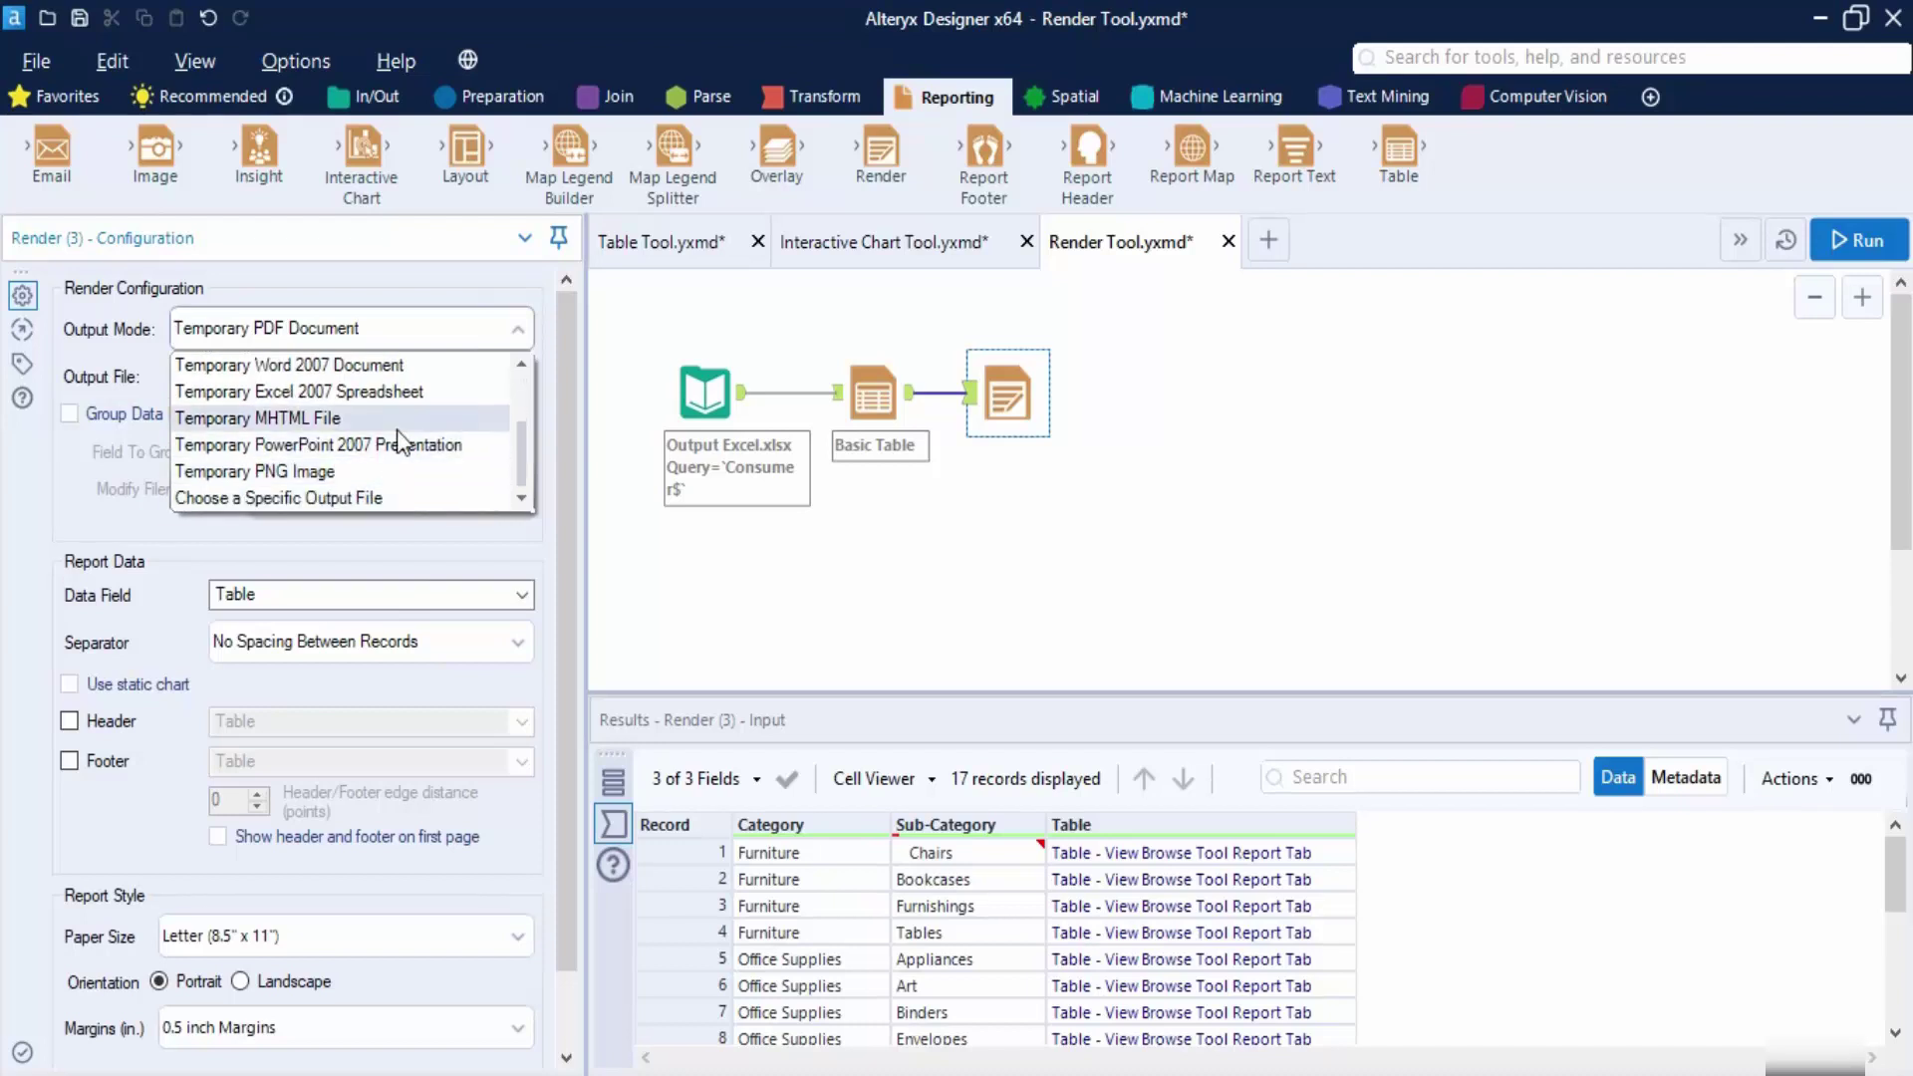
pyautogui.click(298, 498)
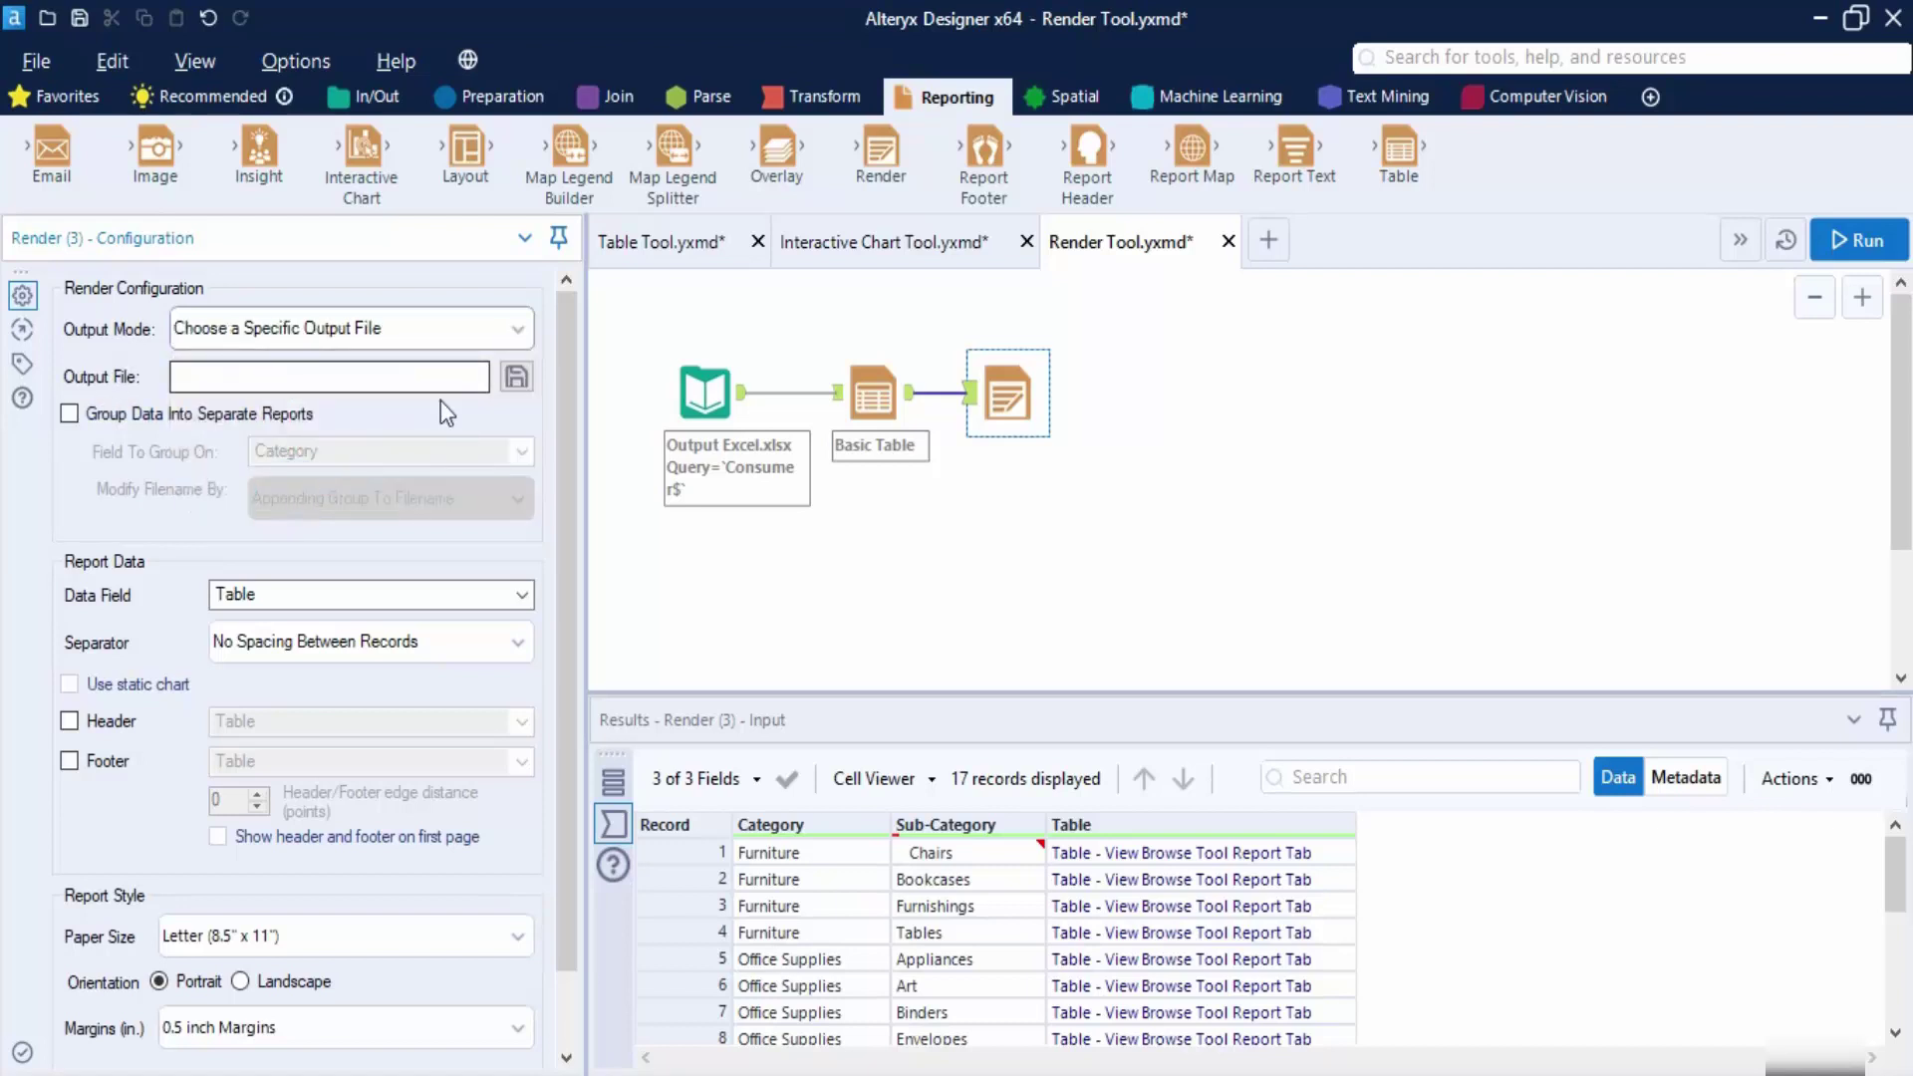
# Set the Render output file to an Excel 2007 spreadsheet (*.xlsx) named Report Table in the Files folder.
pyautogui.click(516, 377)
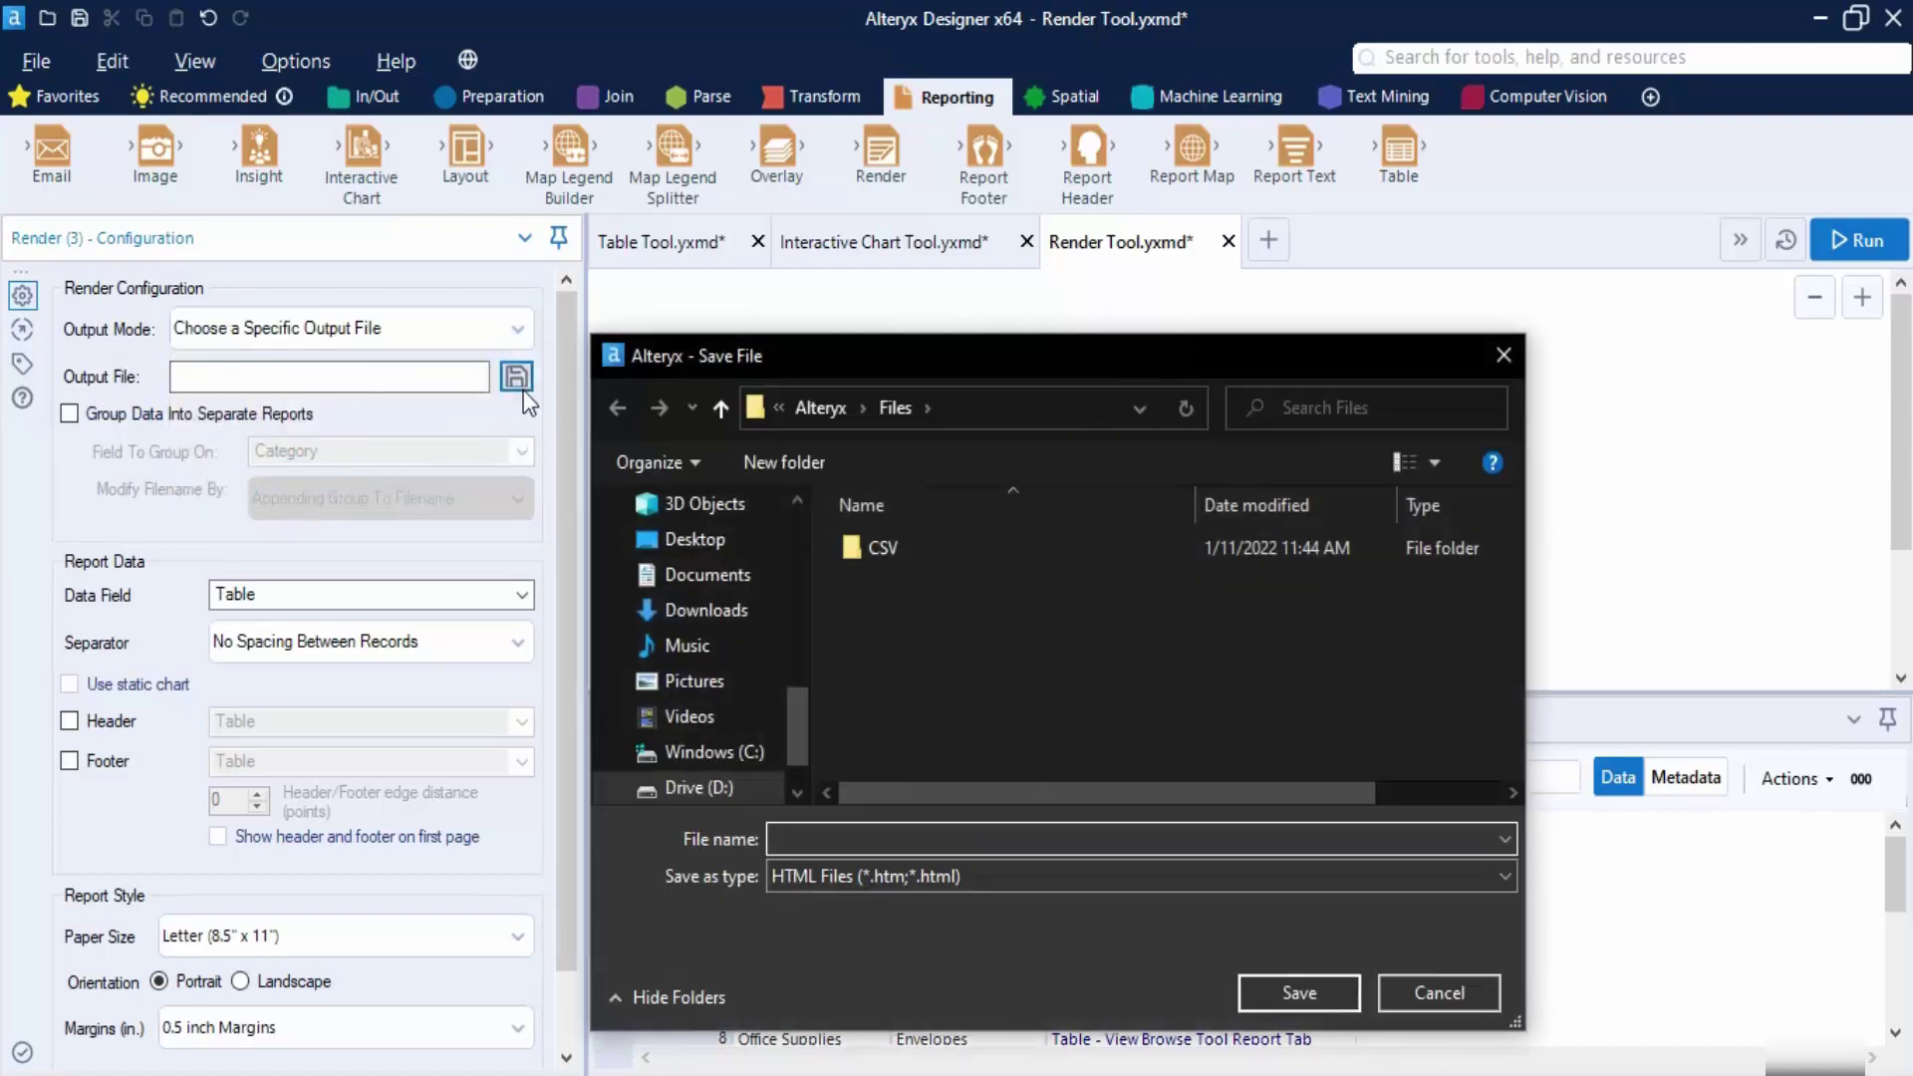
pyautogui.click(970, 872)
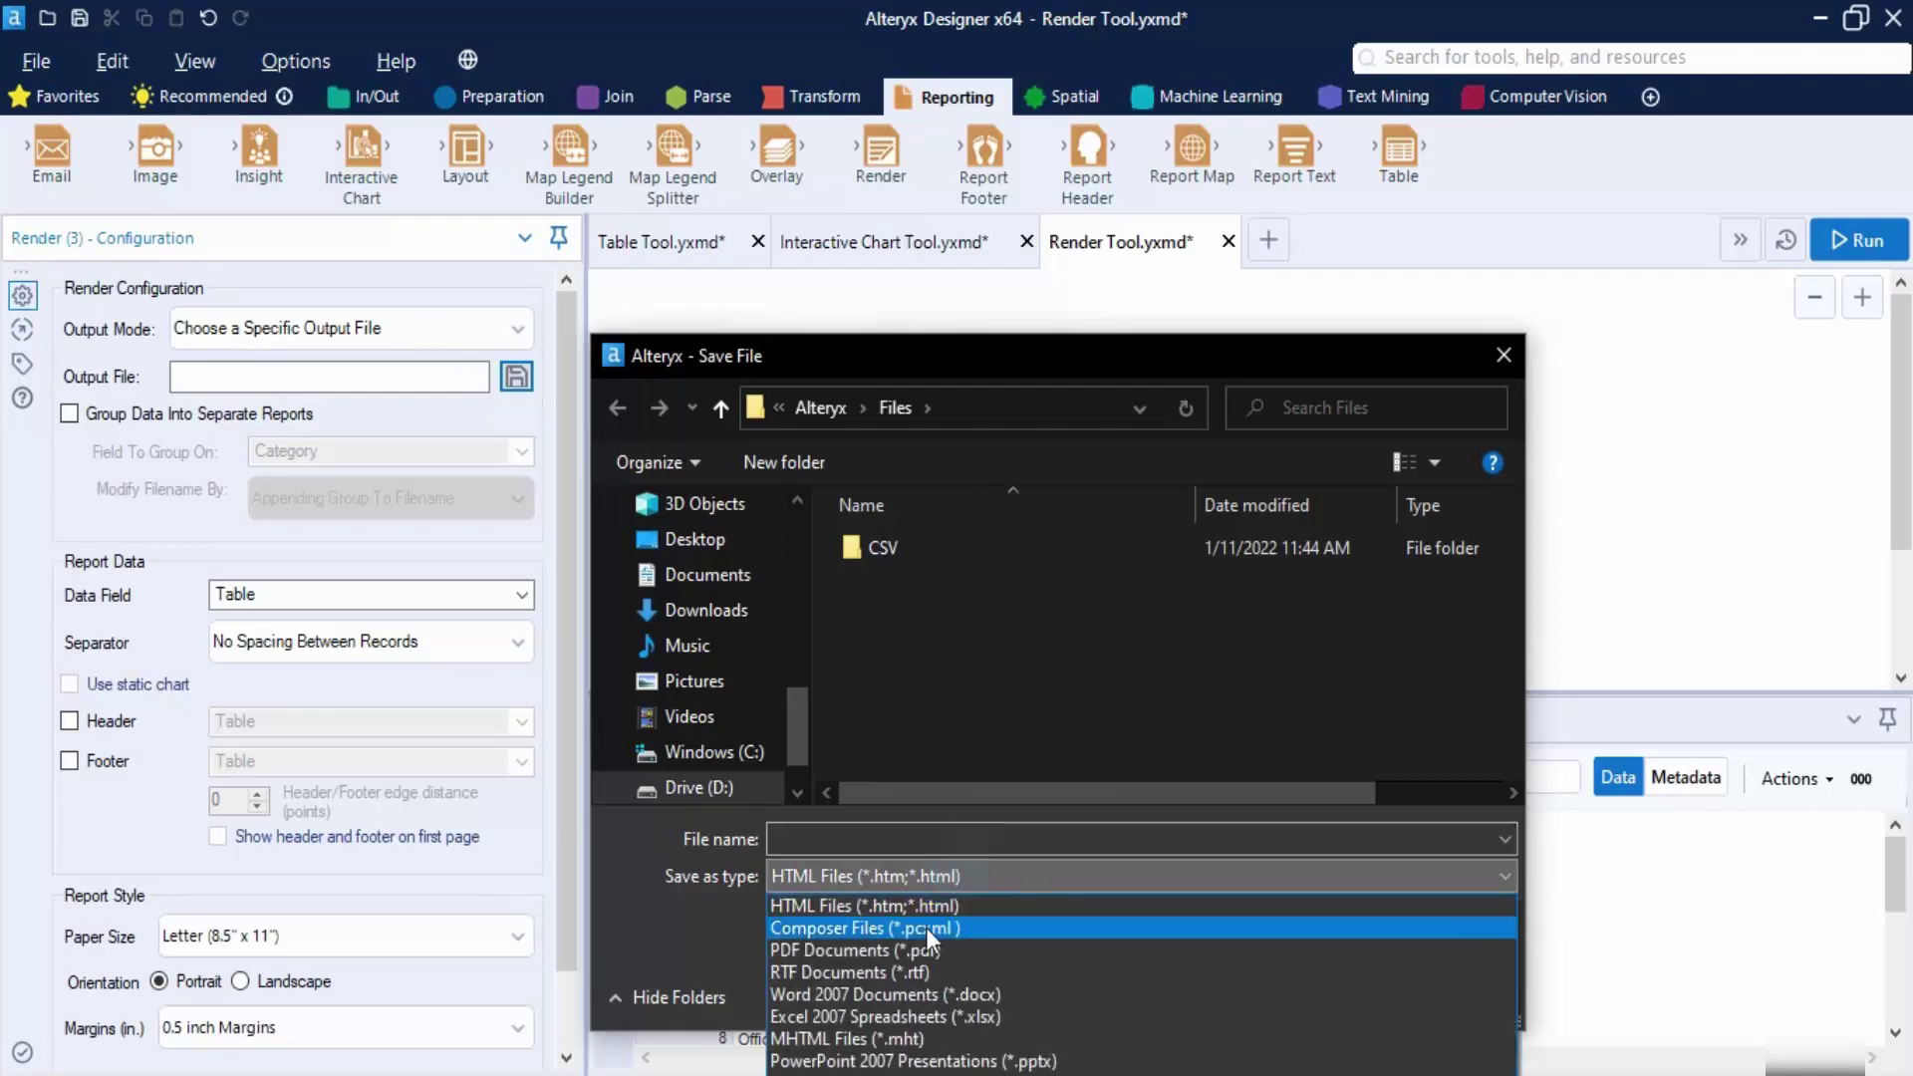
pyautogui.click(903, 1016)
pyautogui.click(948, 838)
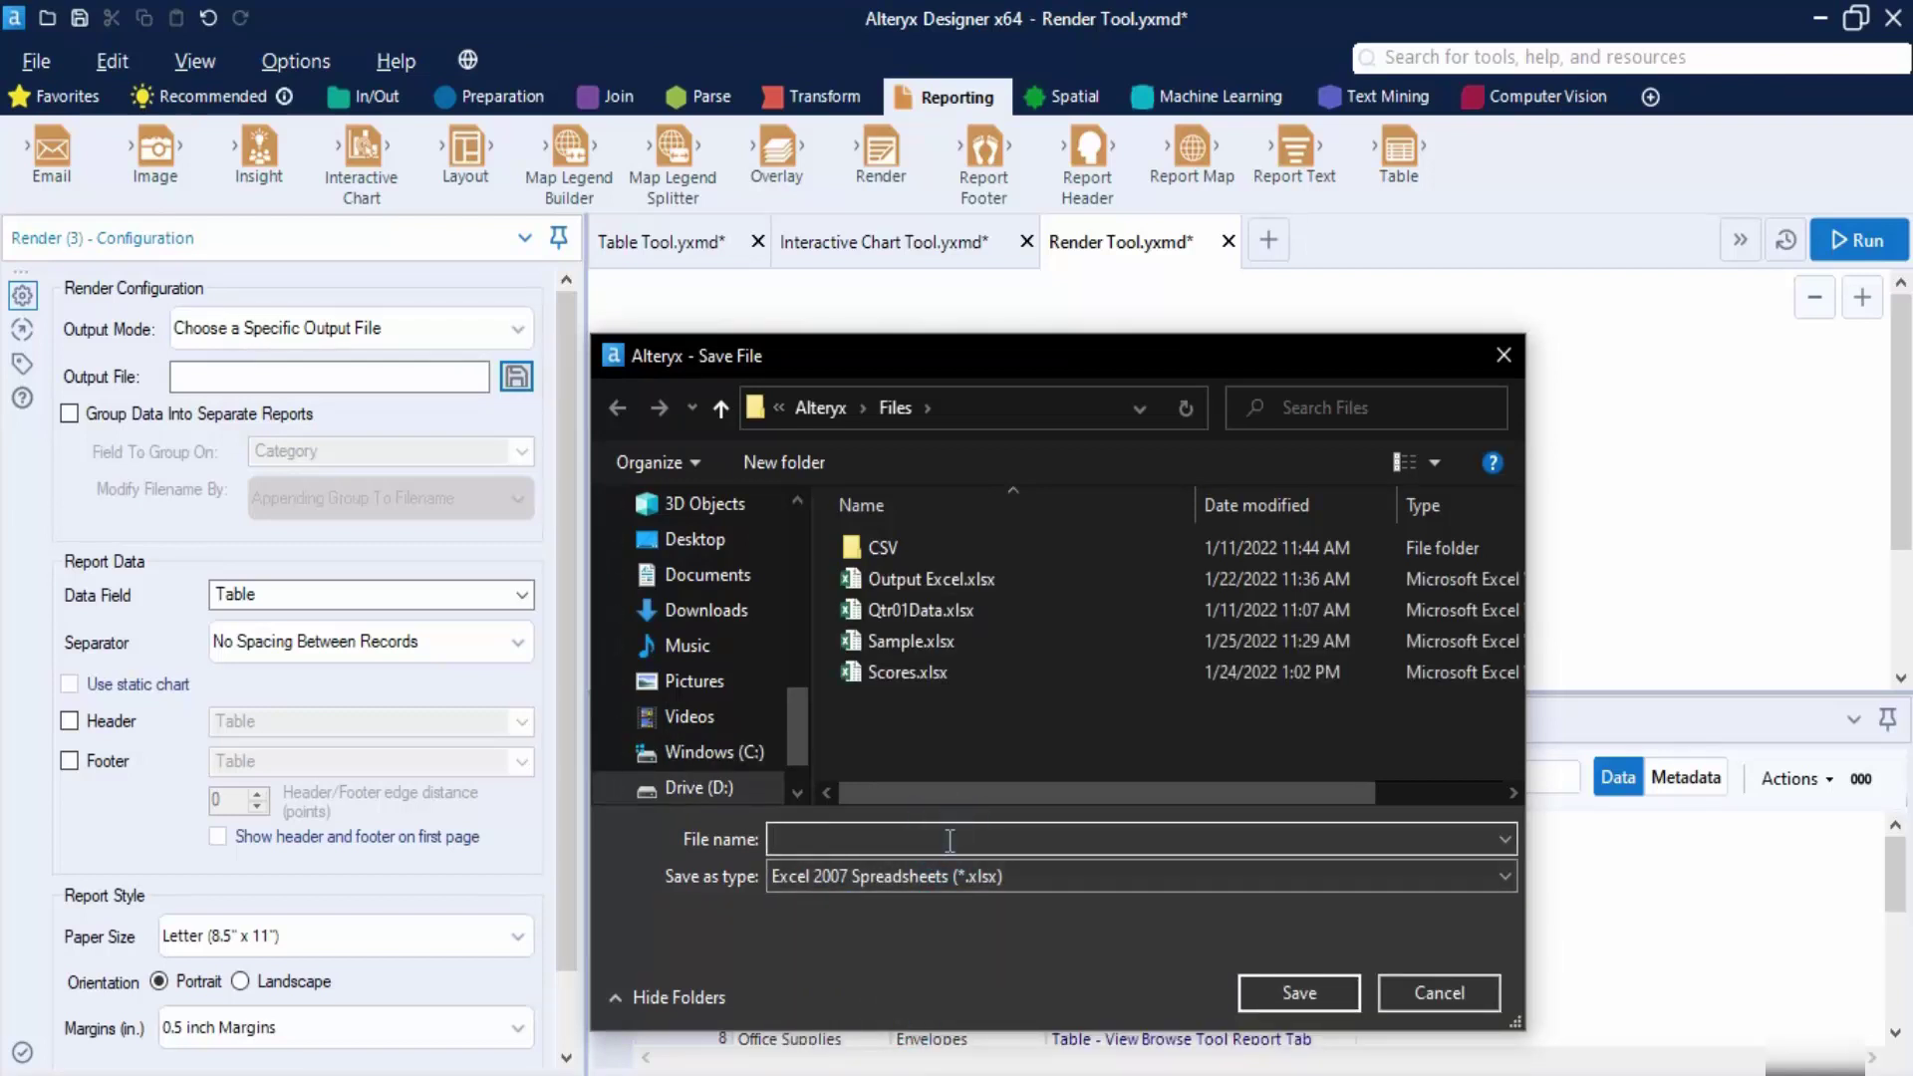
pyautogui.write('R')
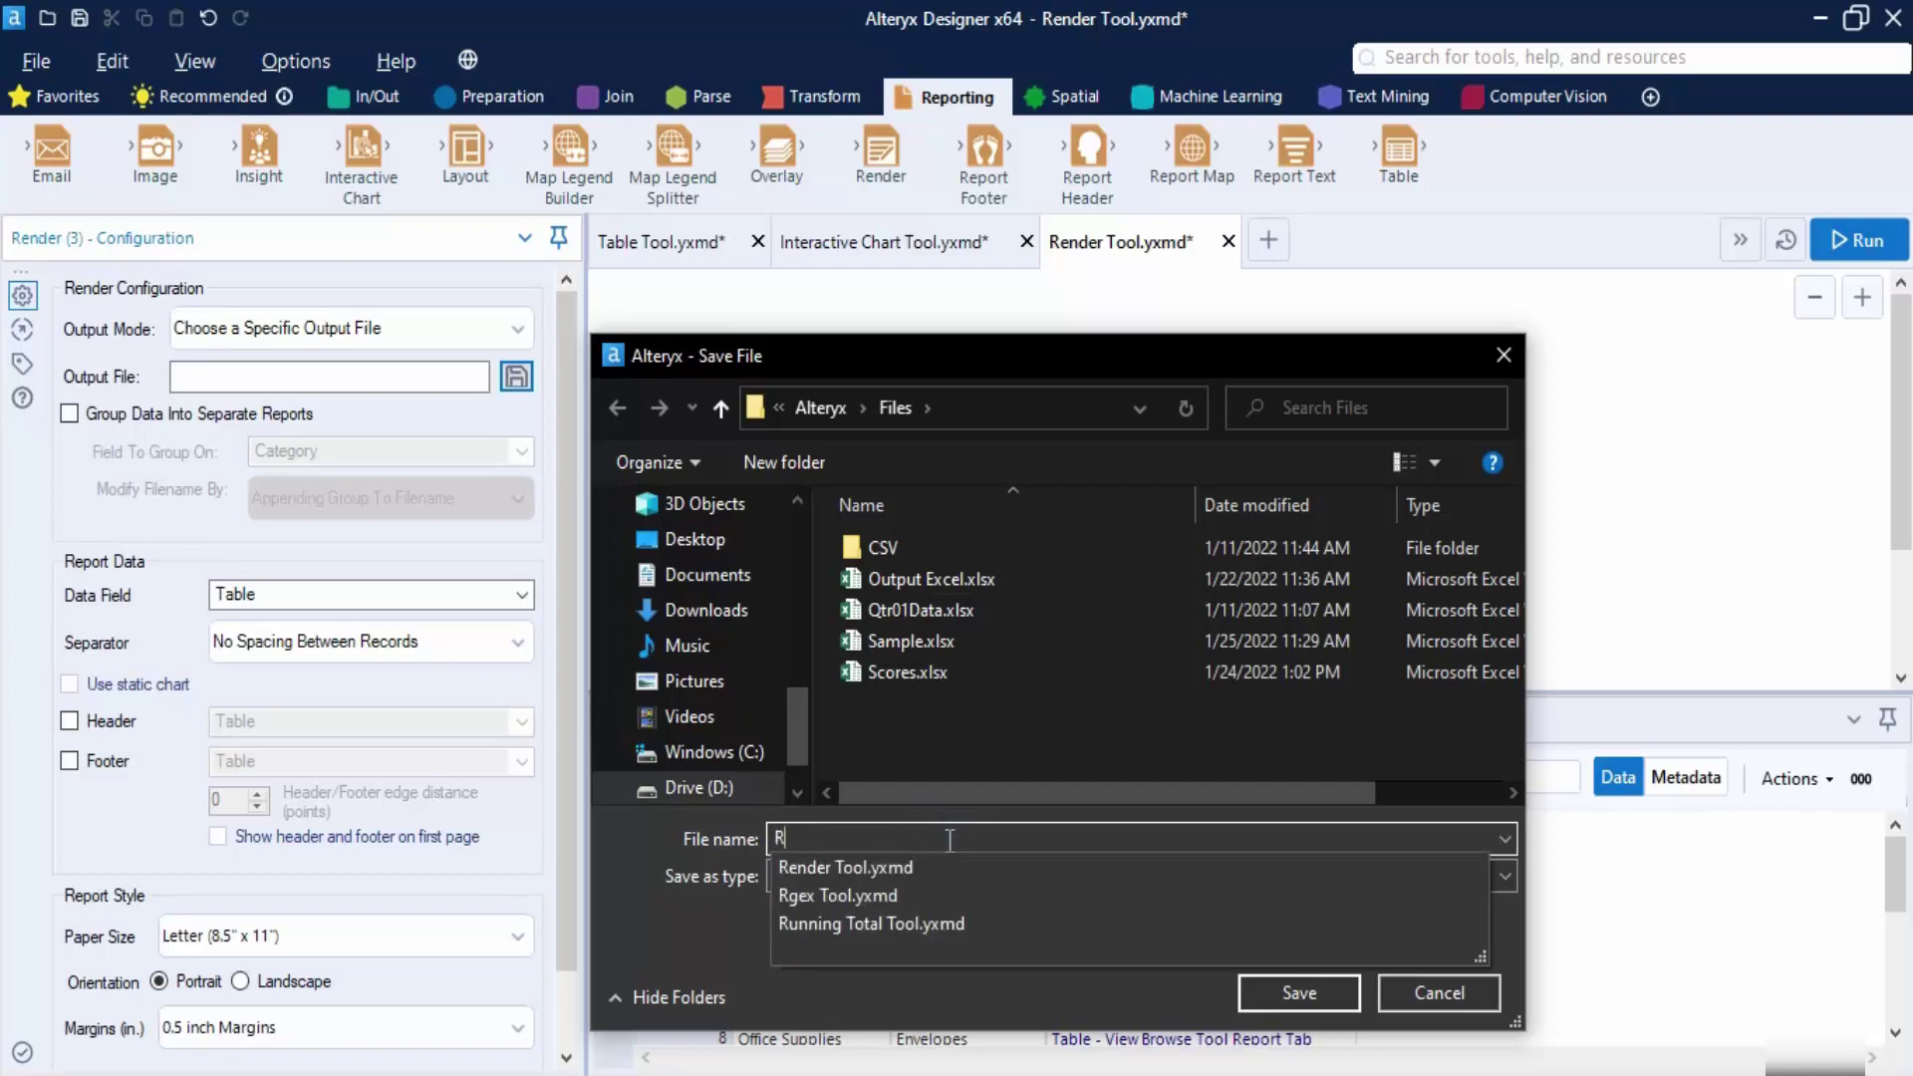
pyautogui.write('eport Table')
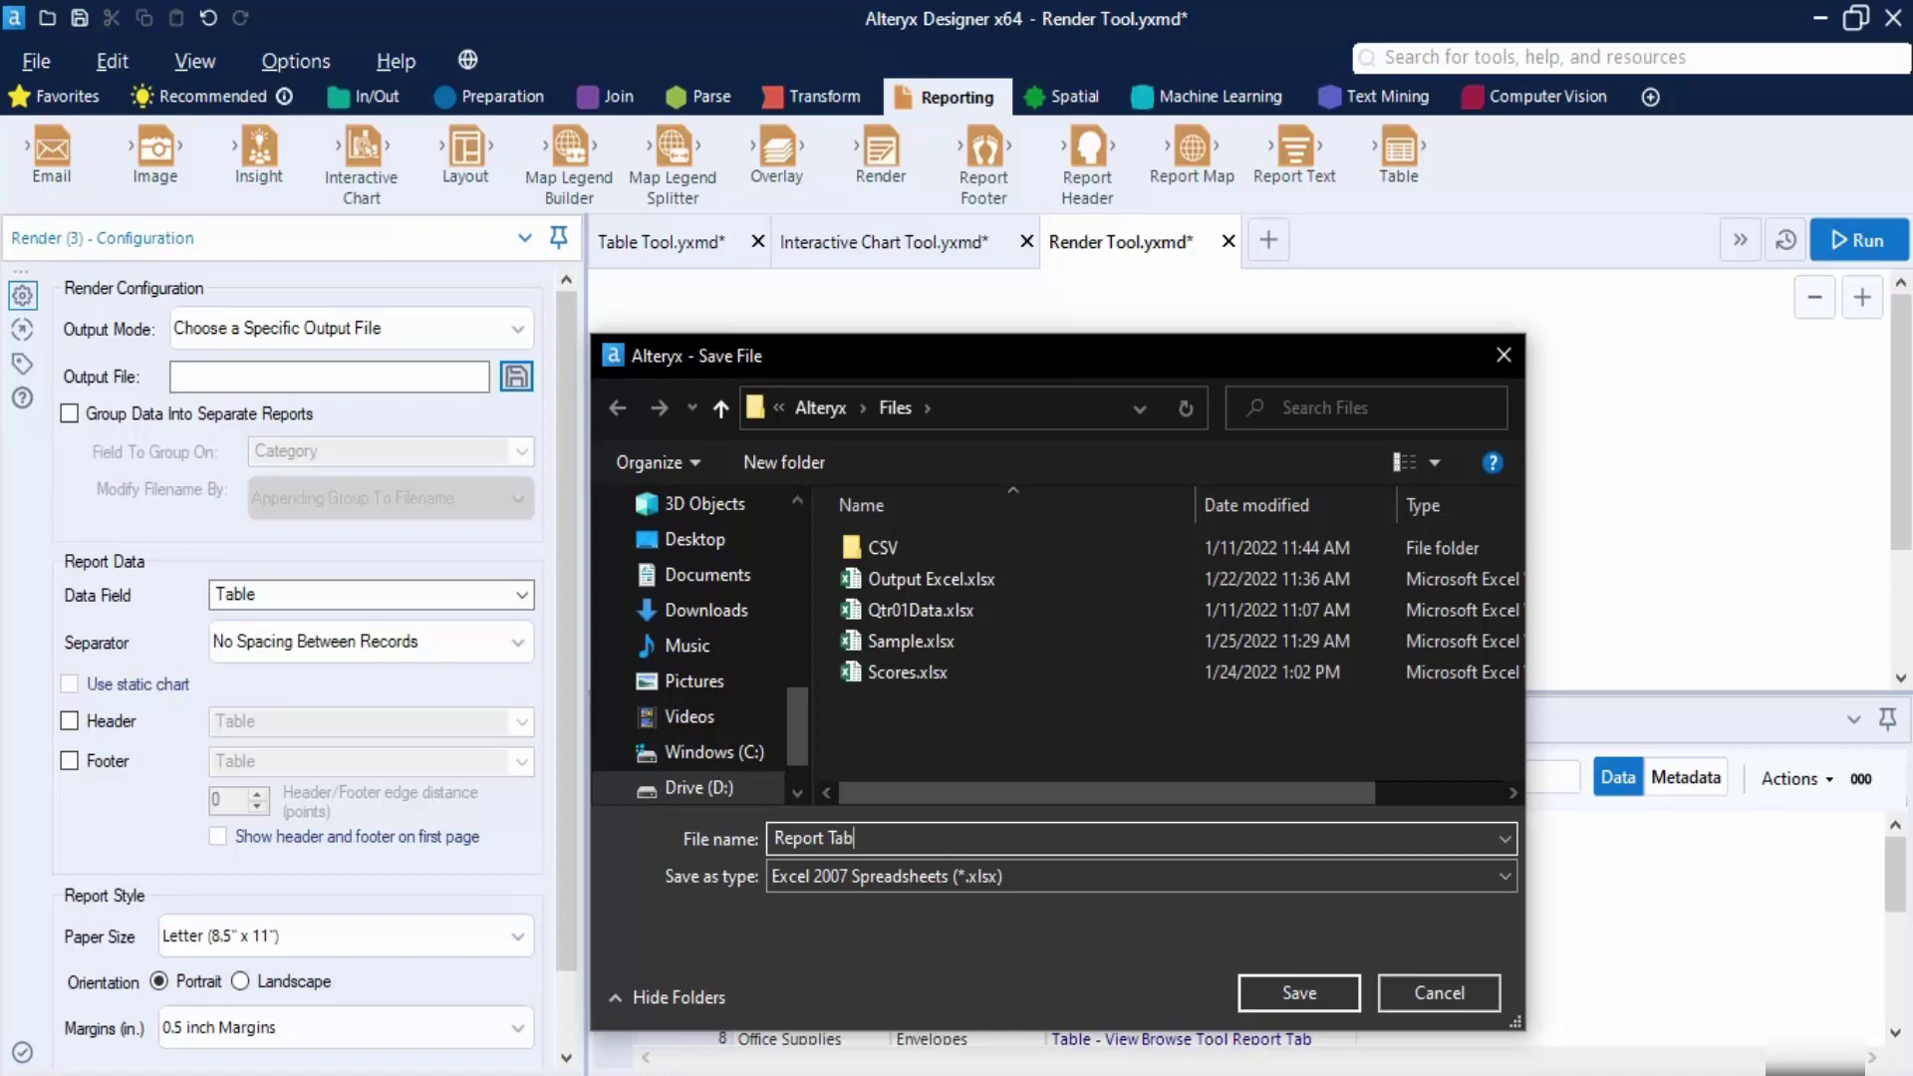
pyautogui.click(1313, 984)
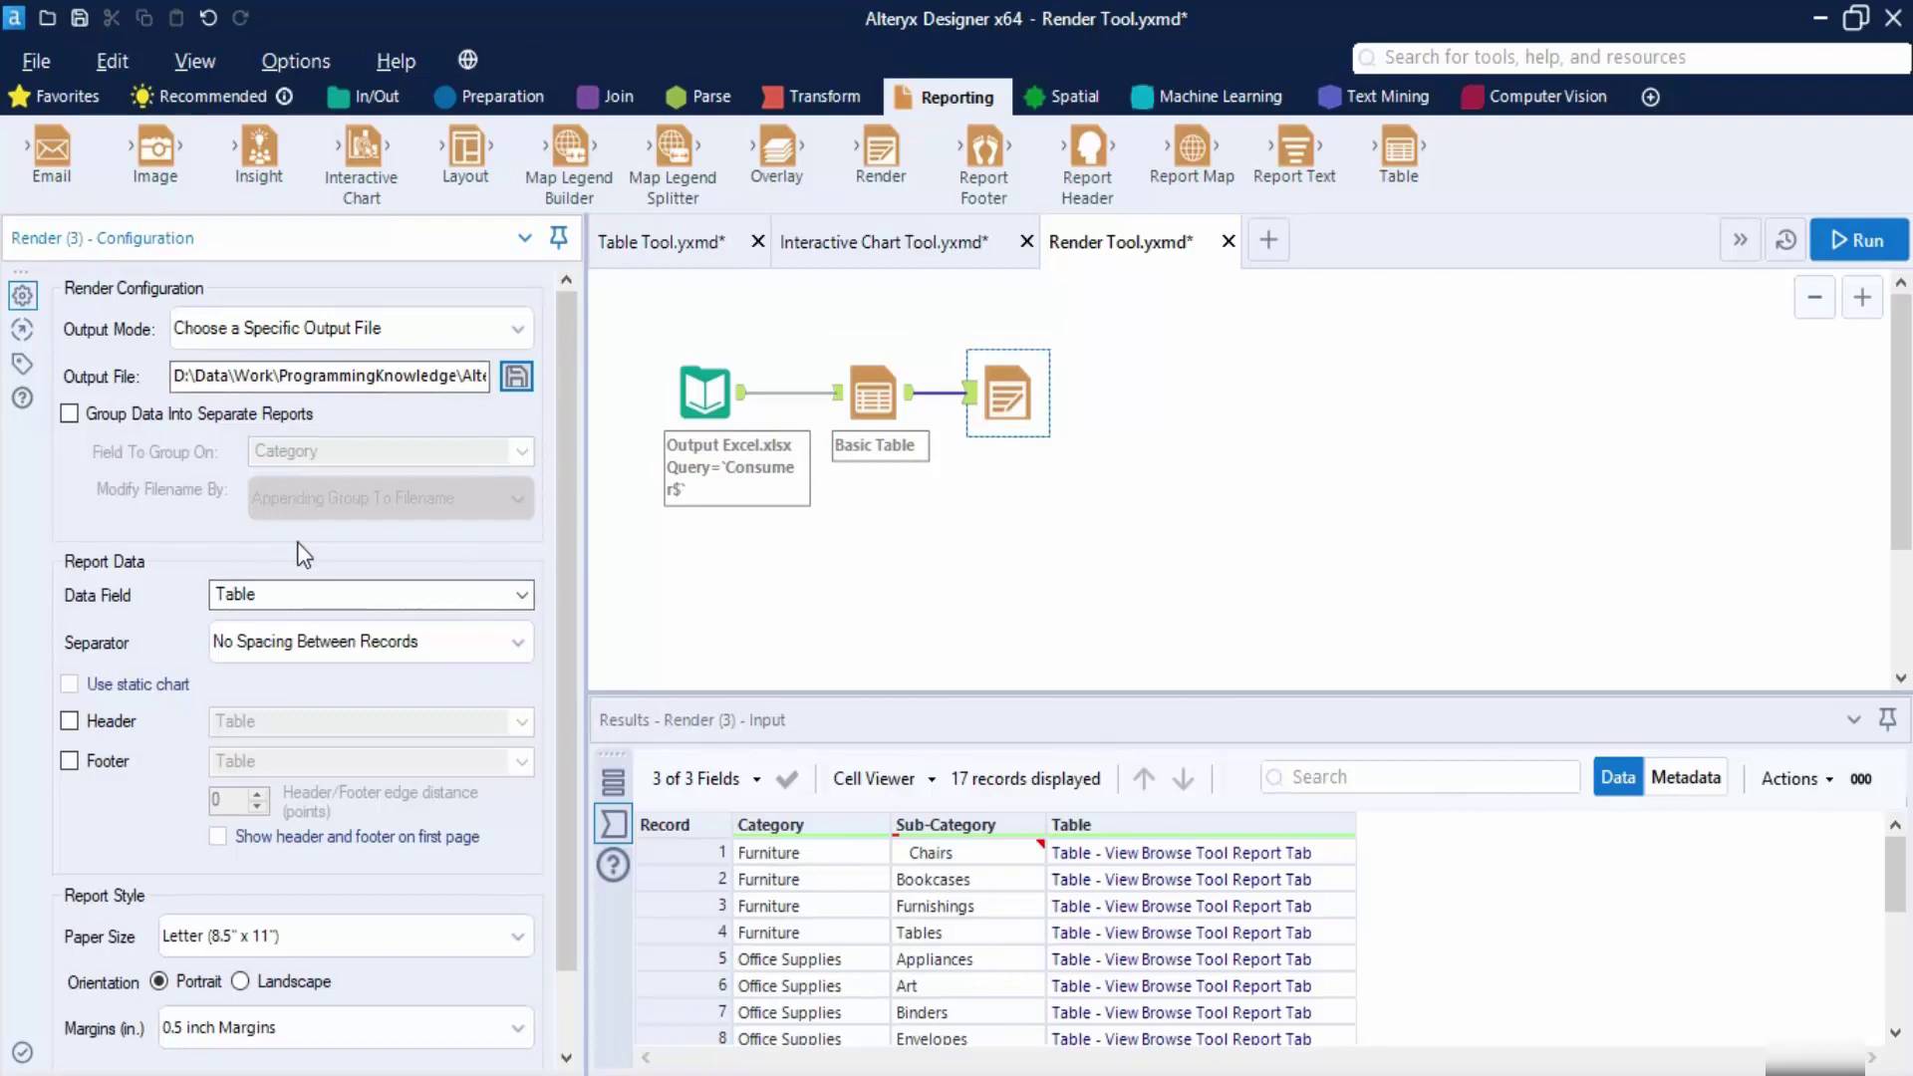
pyautogui.scroll(-2, 226, 564)
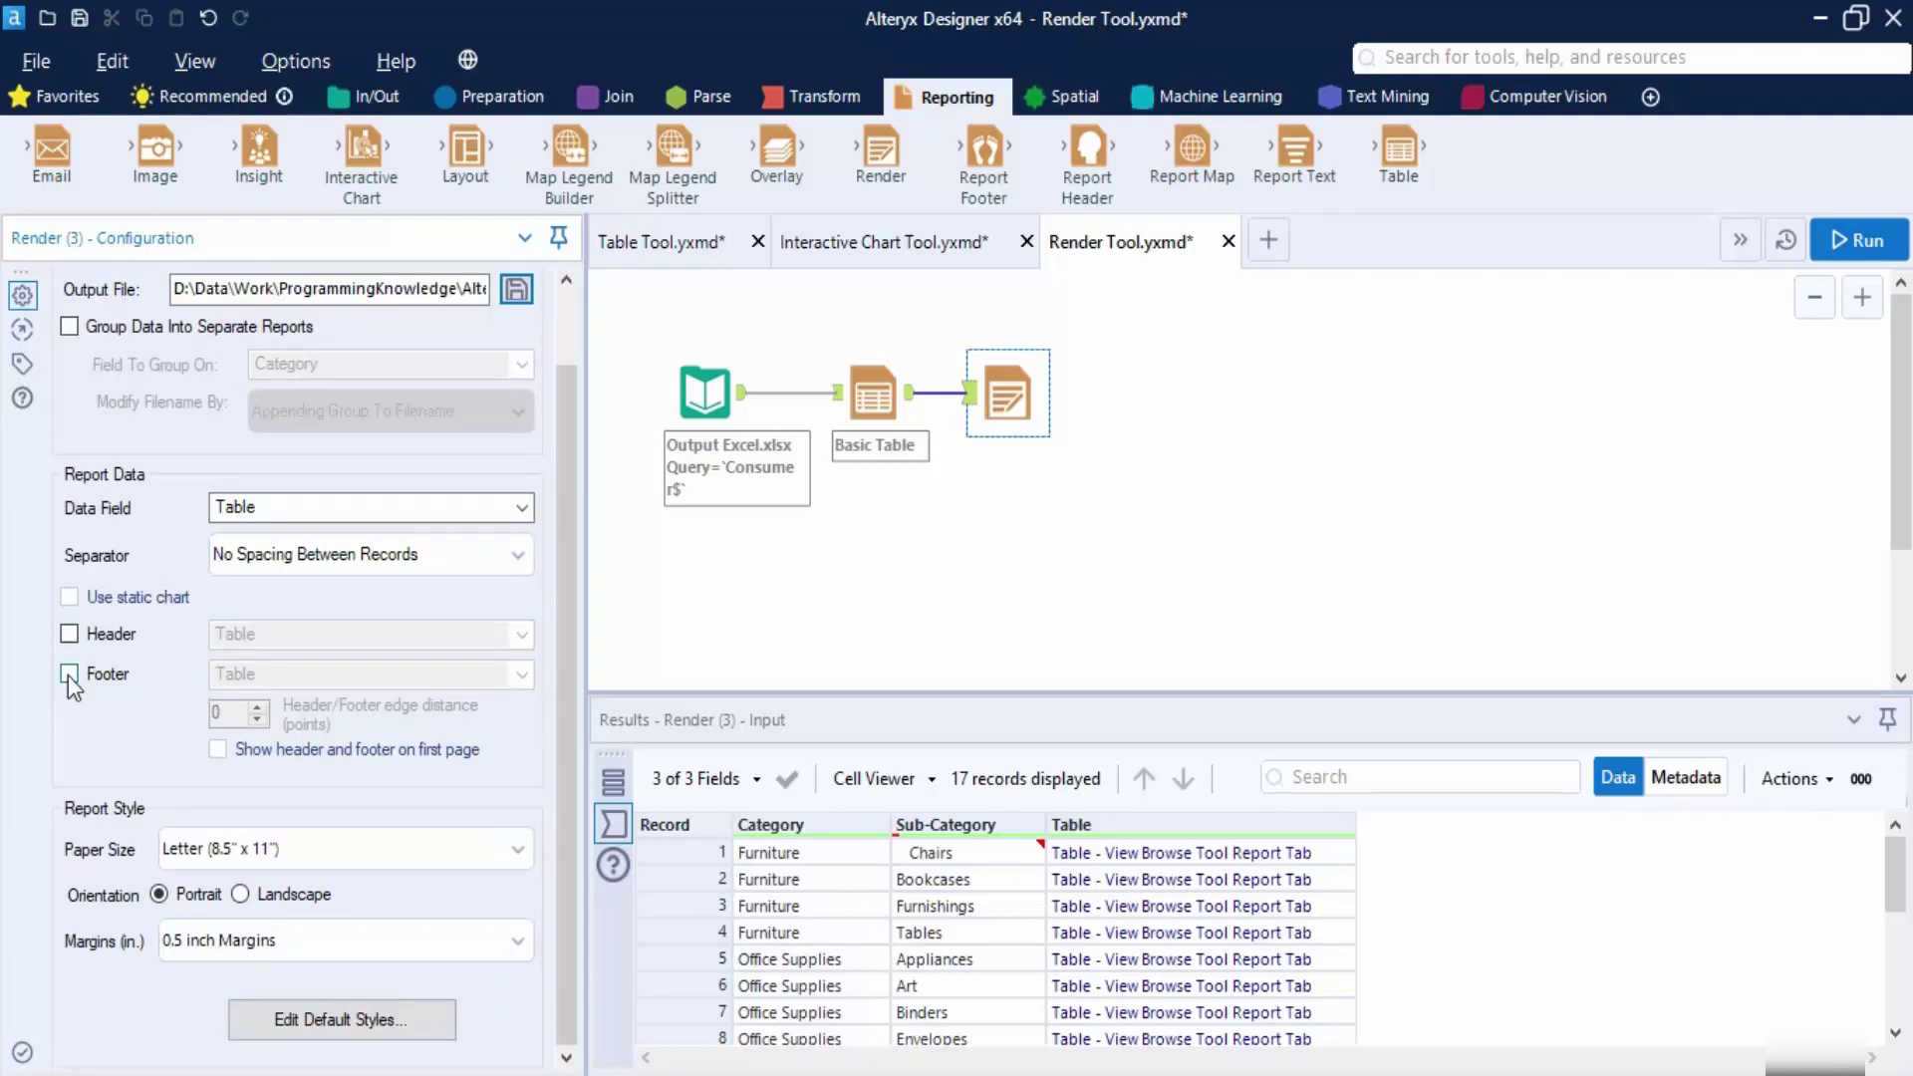
pyautogui.click(70, 635)
pyautogui.click(523, 632)
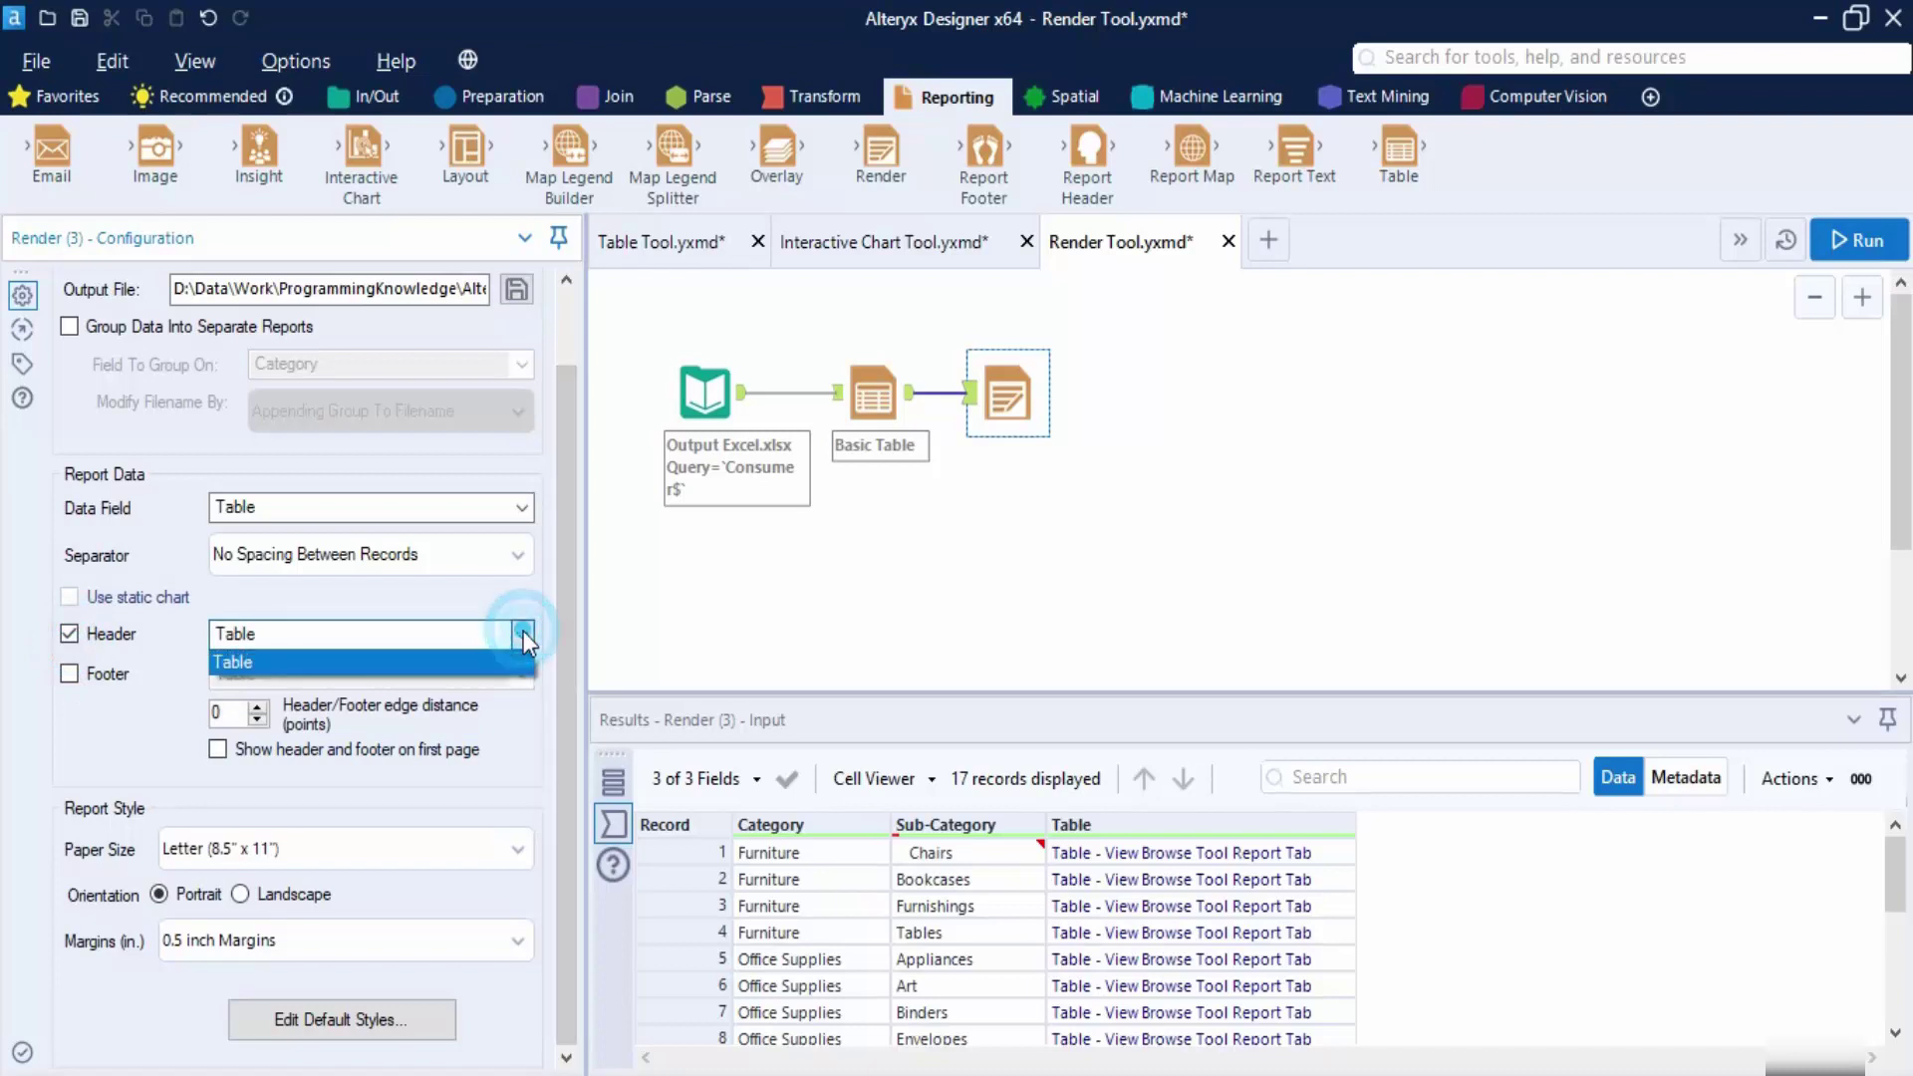
pyautogui.click(523, 631)
pyautogui.click(69, 635)
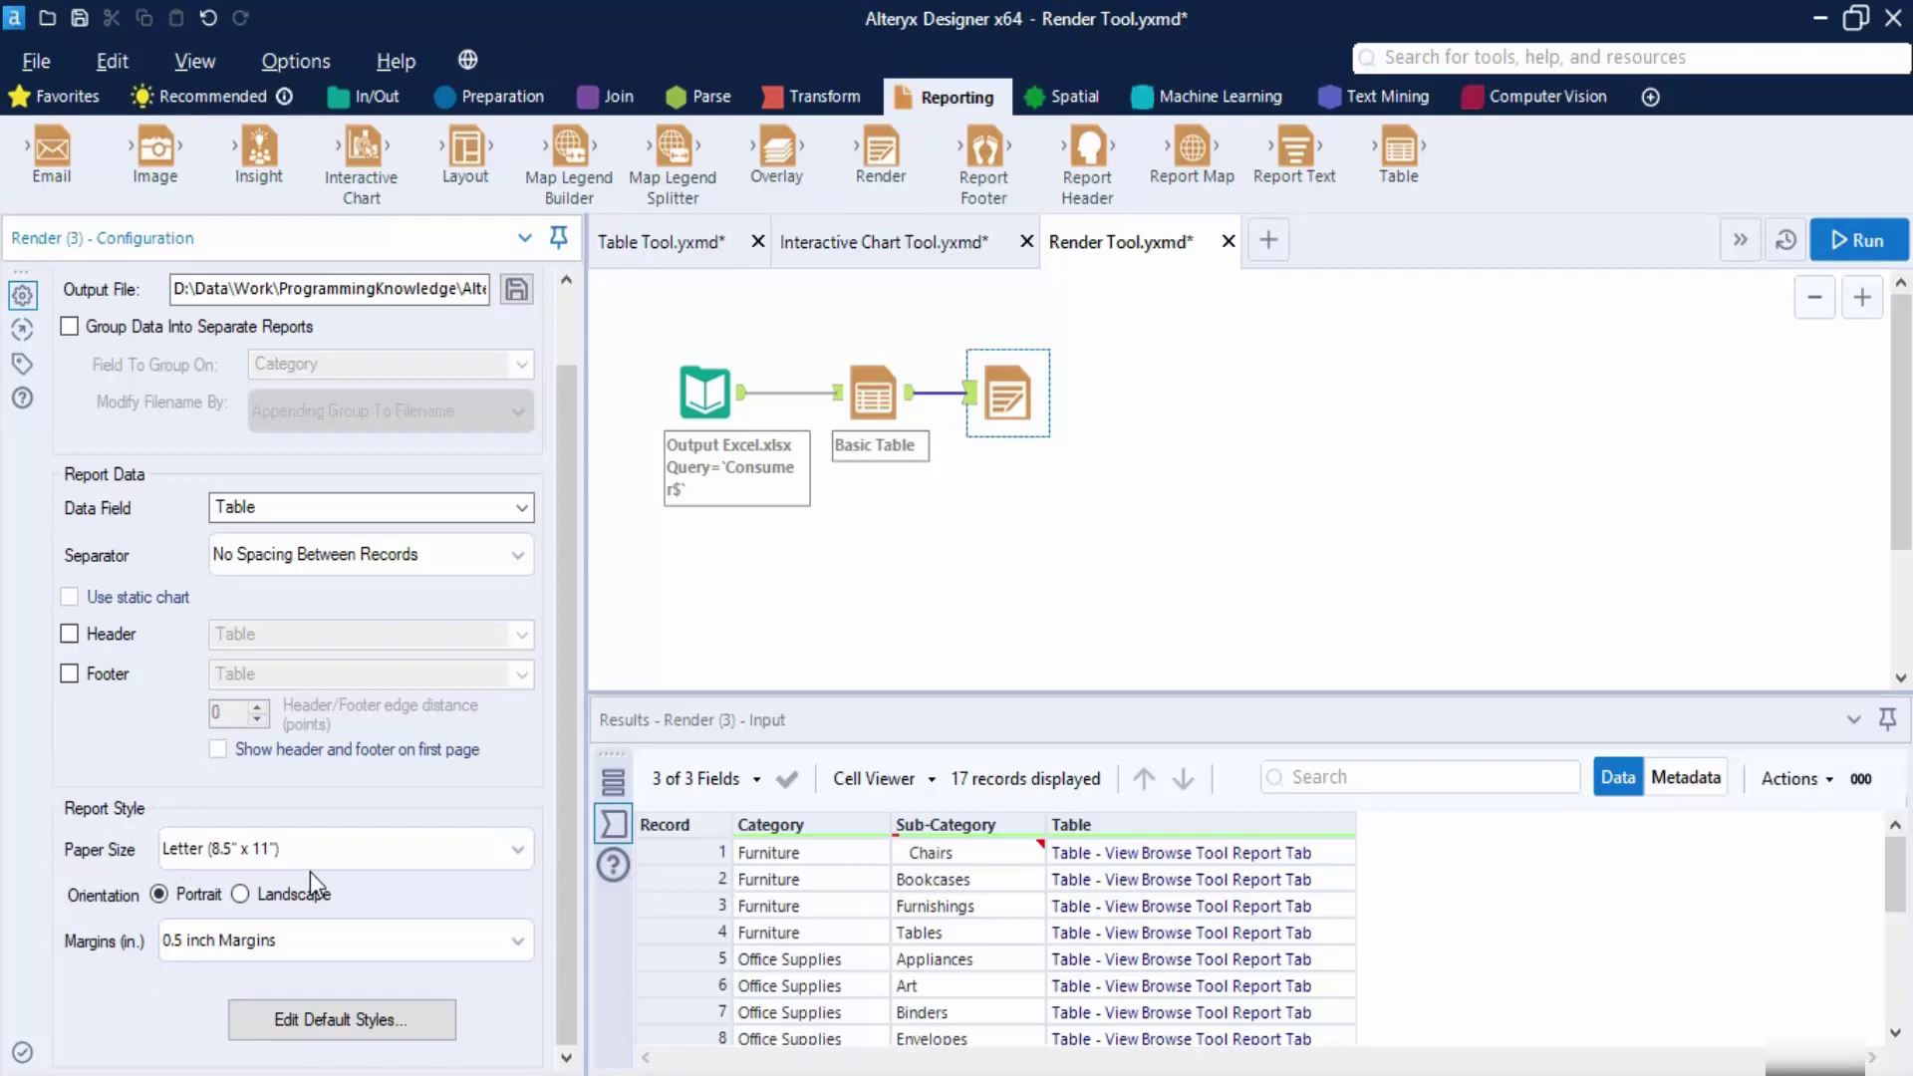
# Run the workflow and open the rendered Report Table.xlsx in Excel from File Explorer's recent files.
pyautogui.click(1863, 242)
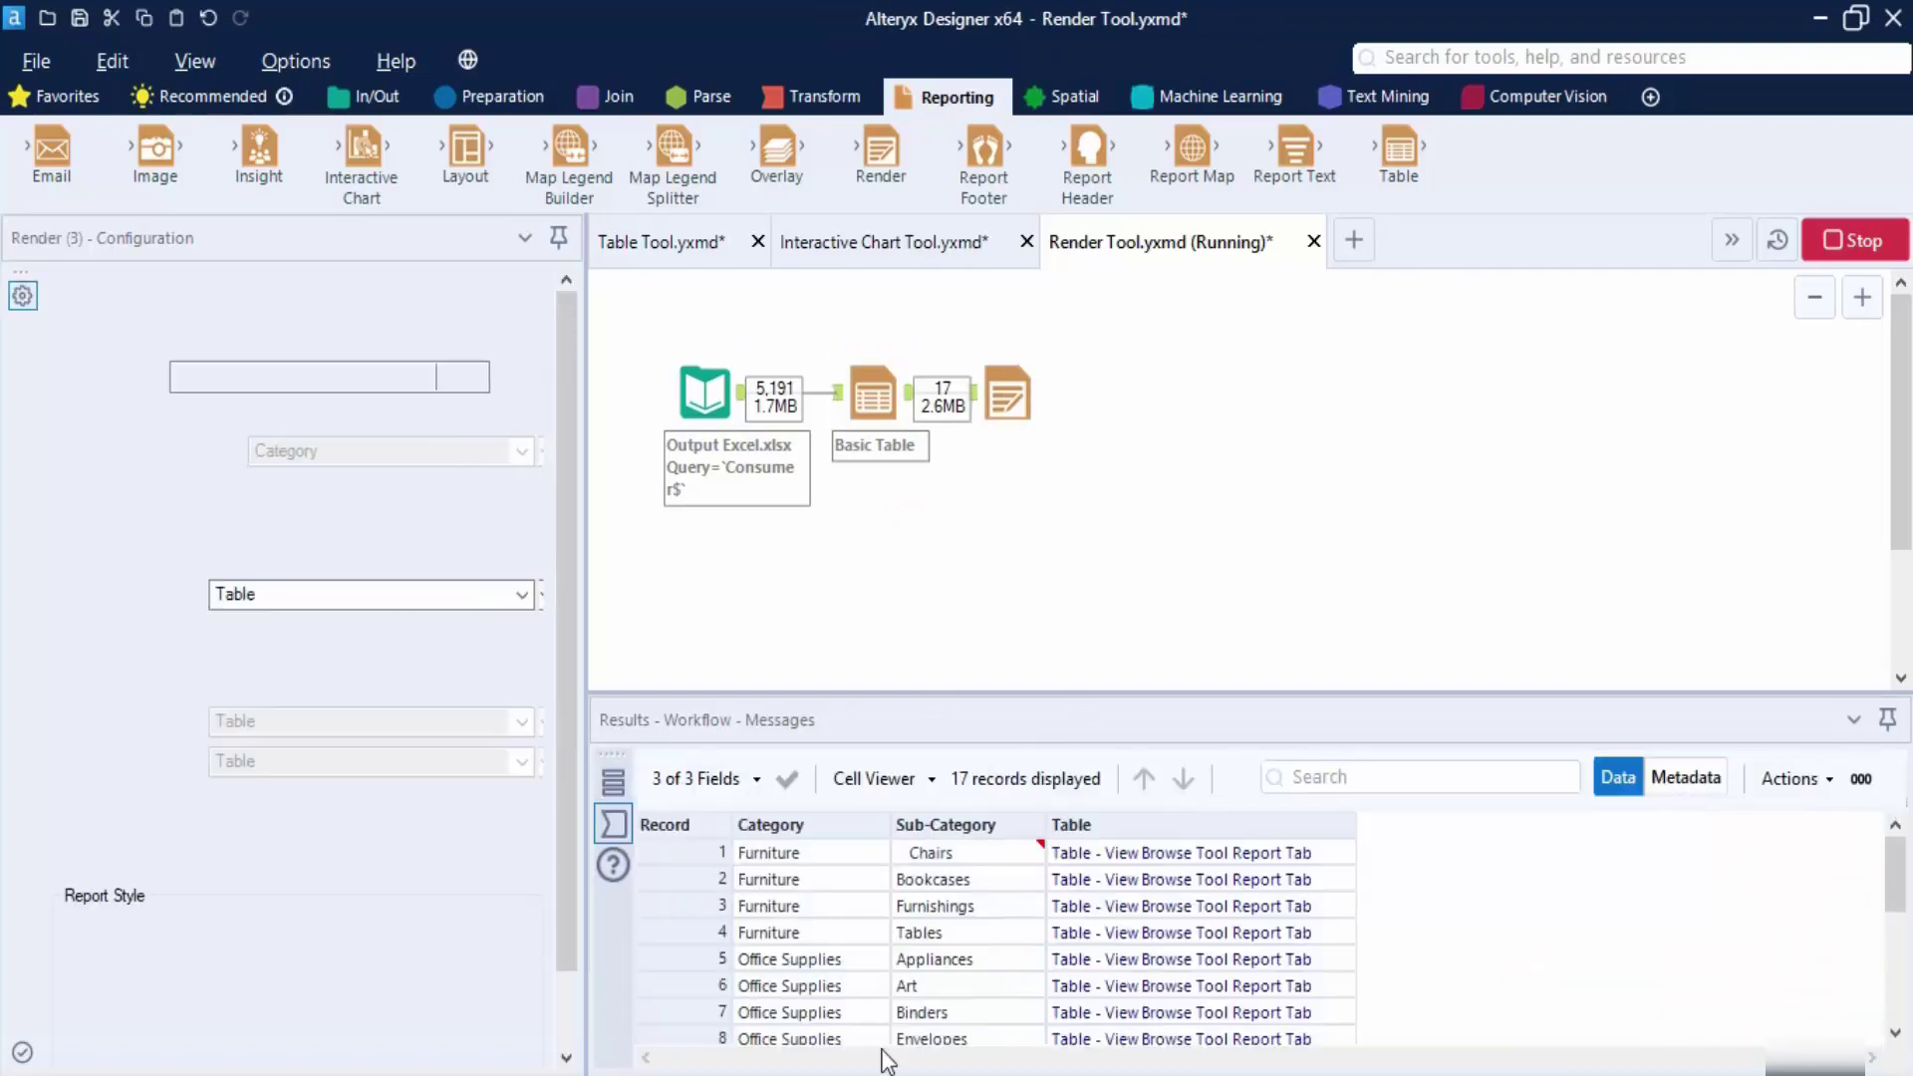
pyautogui.press('super+e')
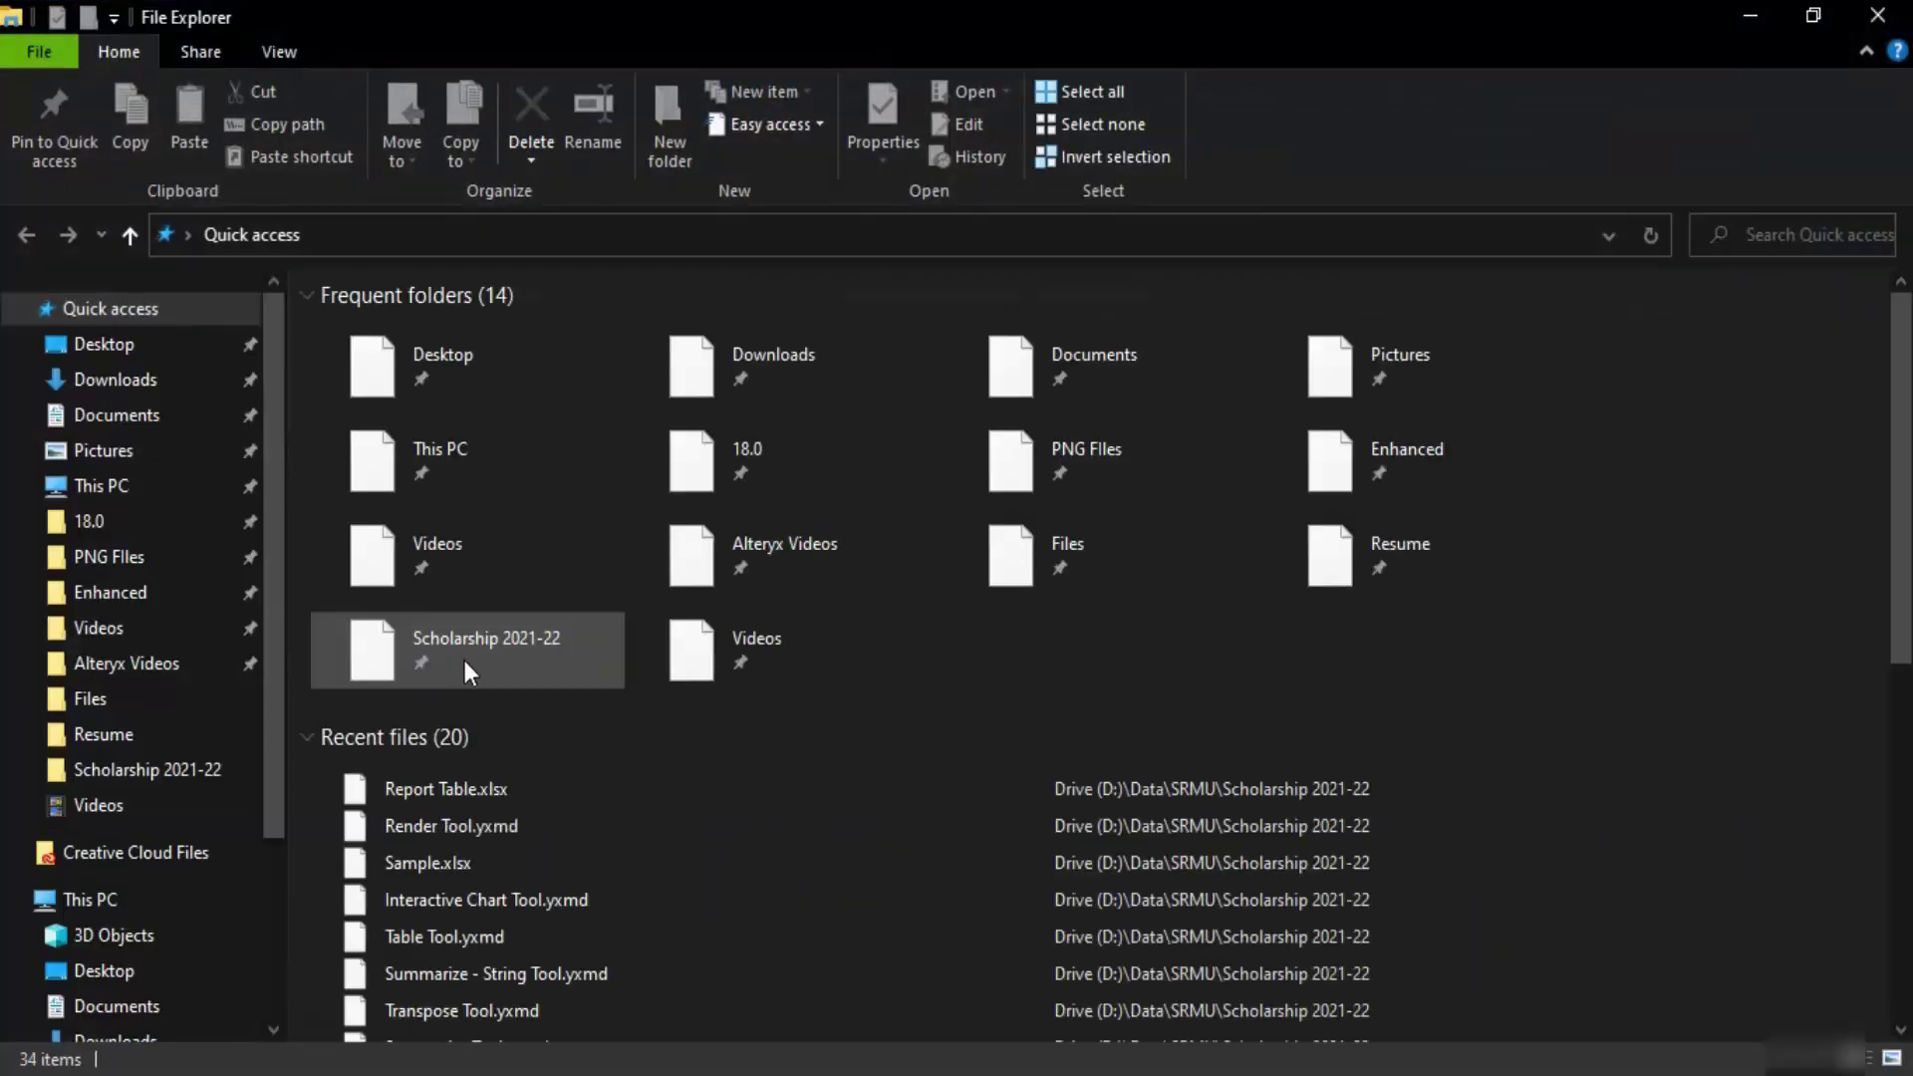
pyautogui.doubleClick(444, 779)
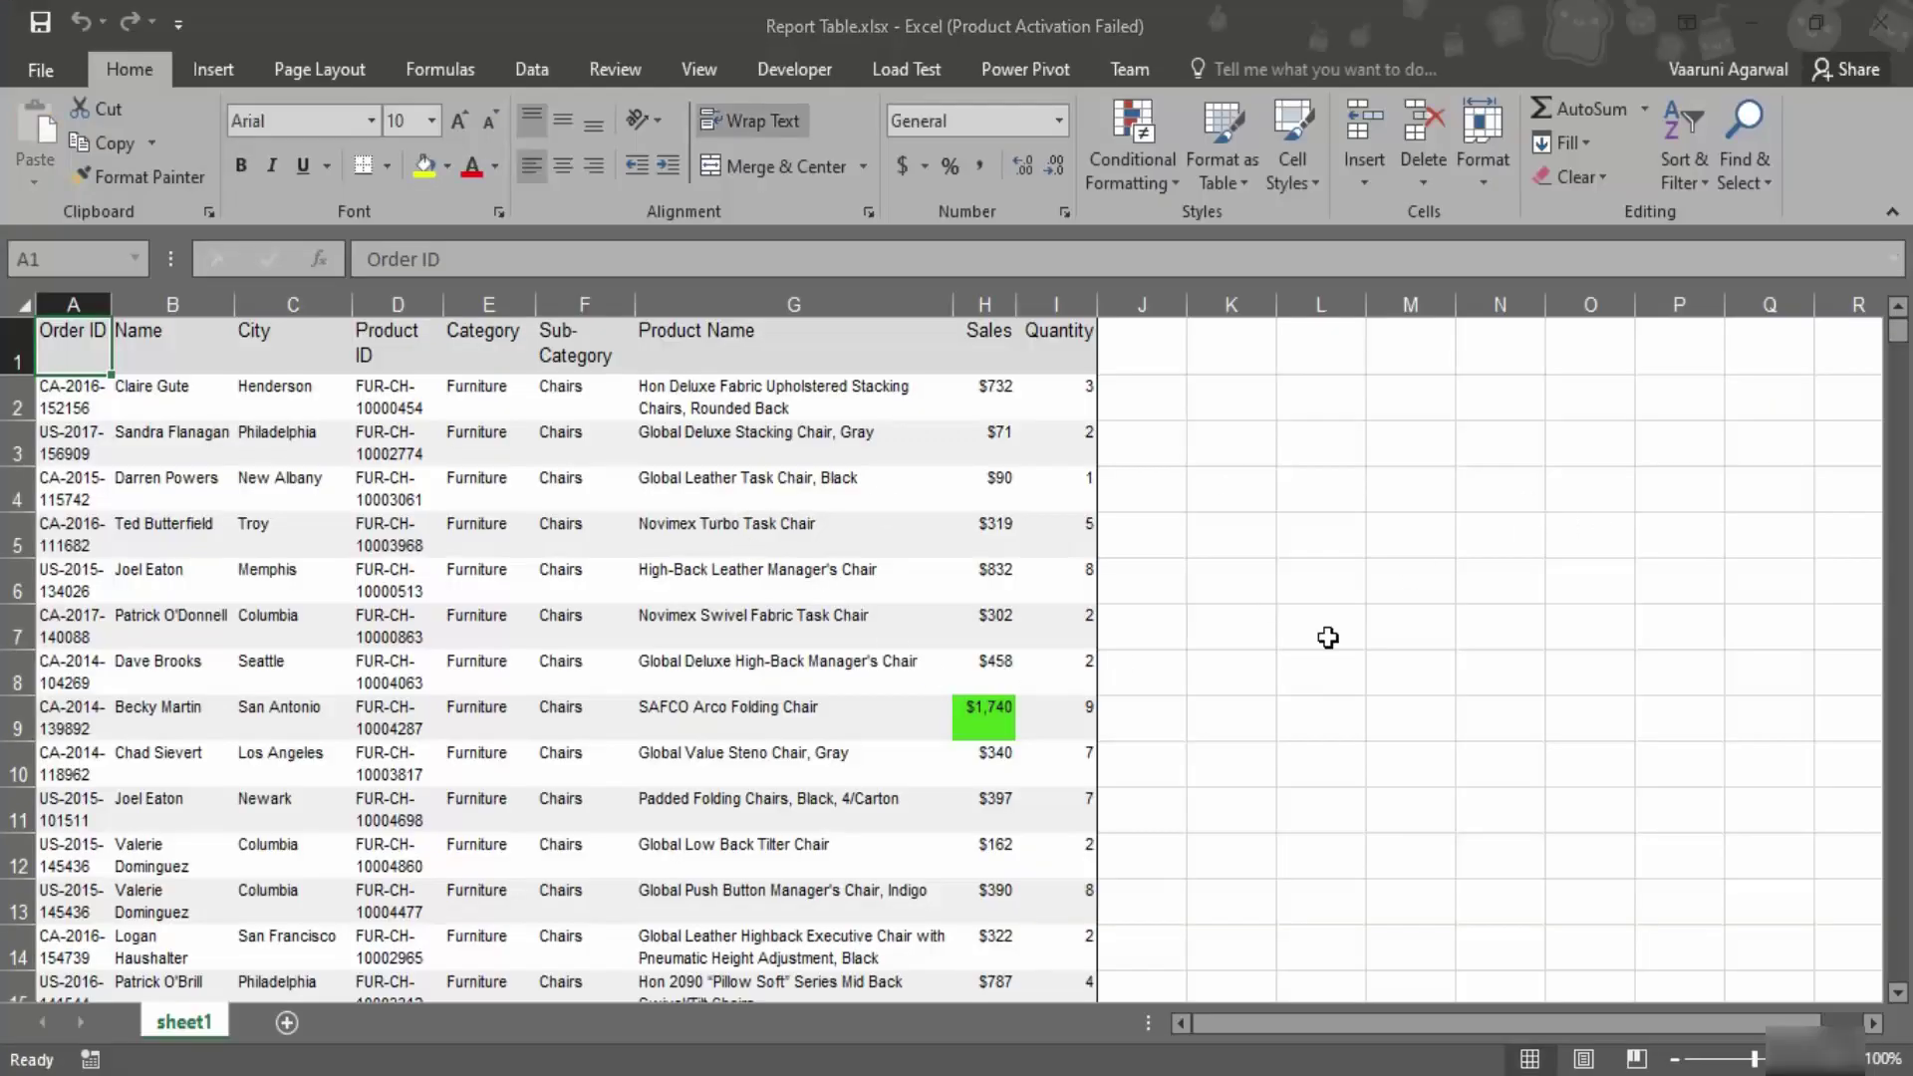
# Inspect the Sales column styling in the exported sheet, selecting the Hon GuestStacker Chair row's Sales cell.
pyautogui.click(1235, 841)
pyautogui.scroll(-20, 1085, 700)
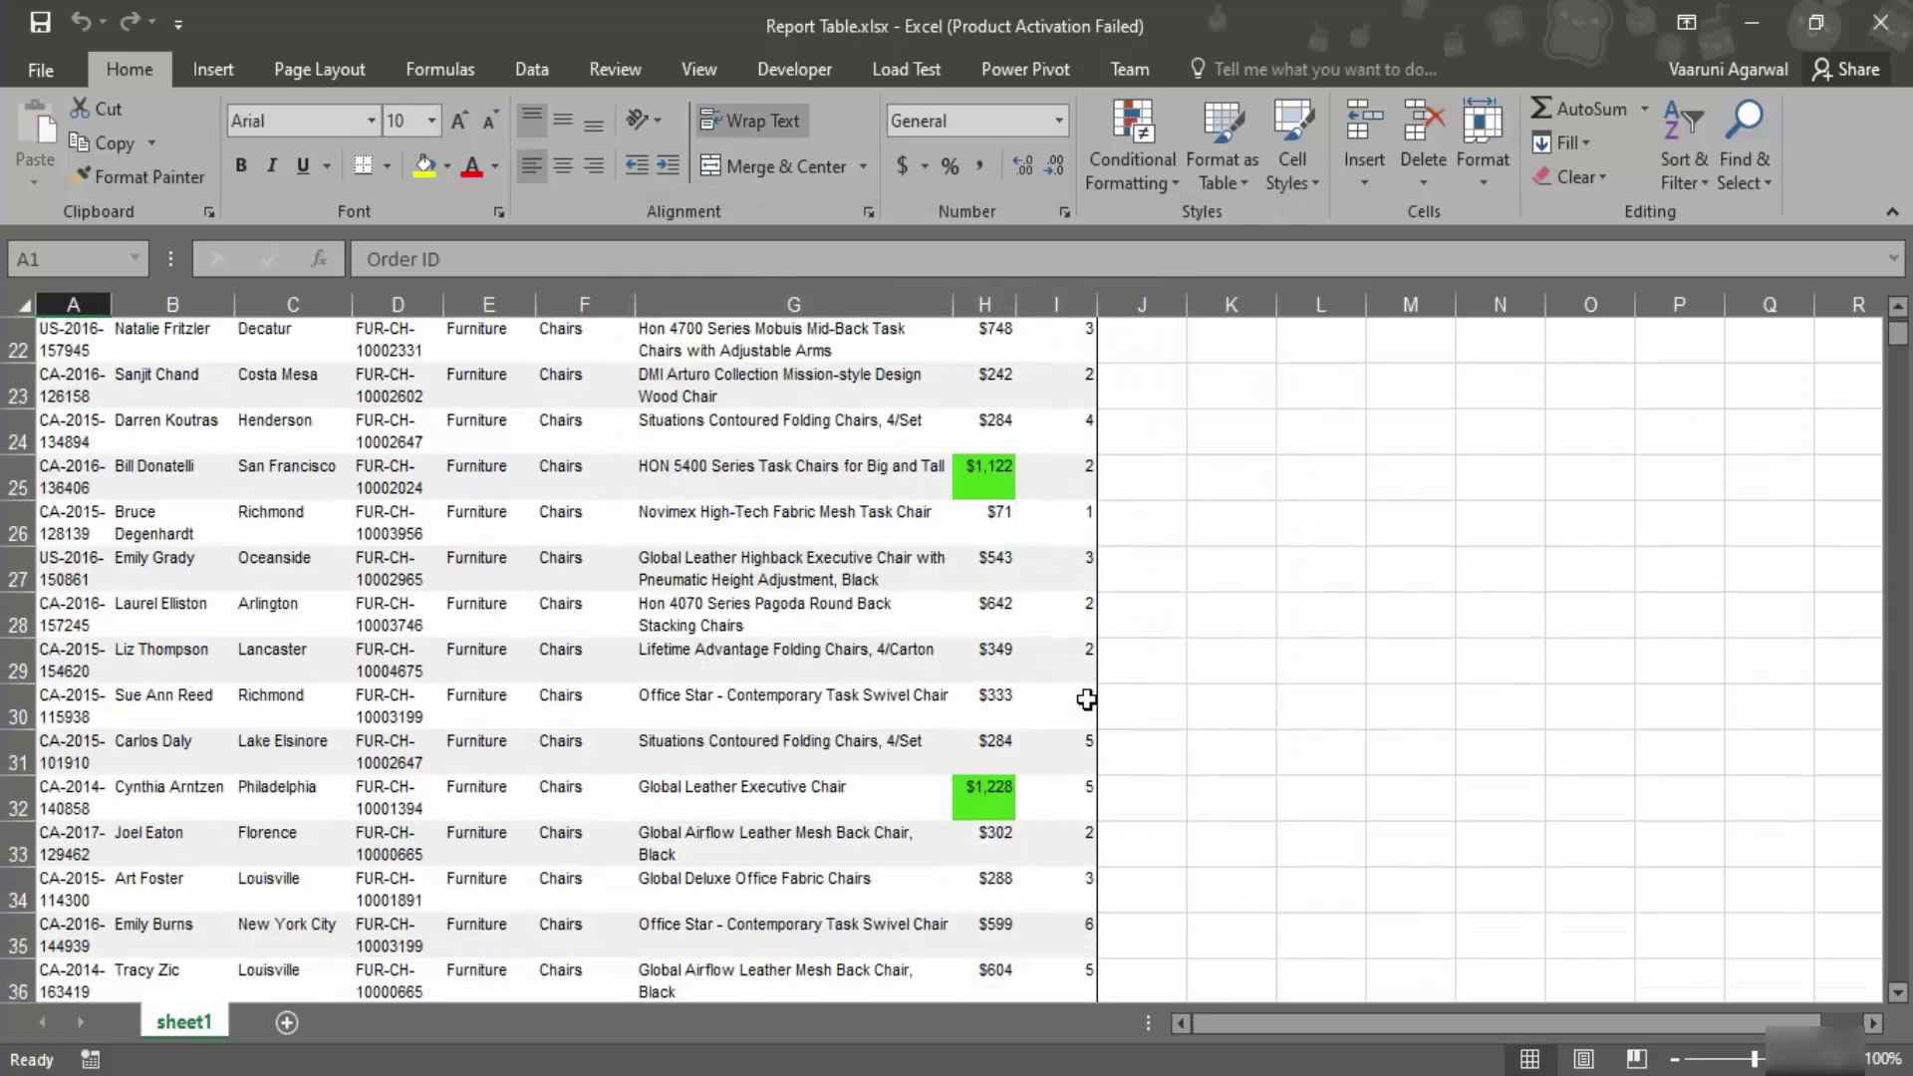
pyautogui.scroll(4, 1085, 699)
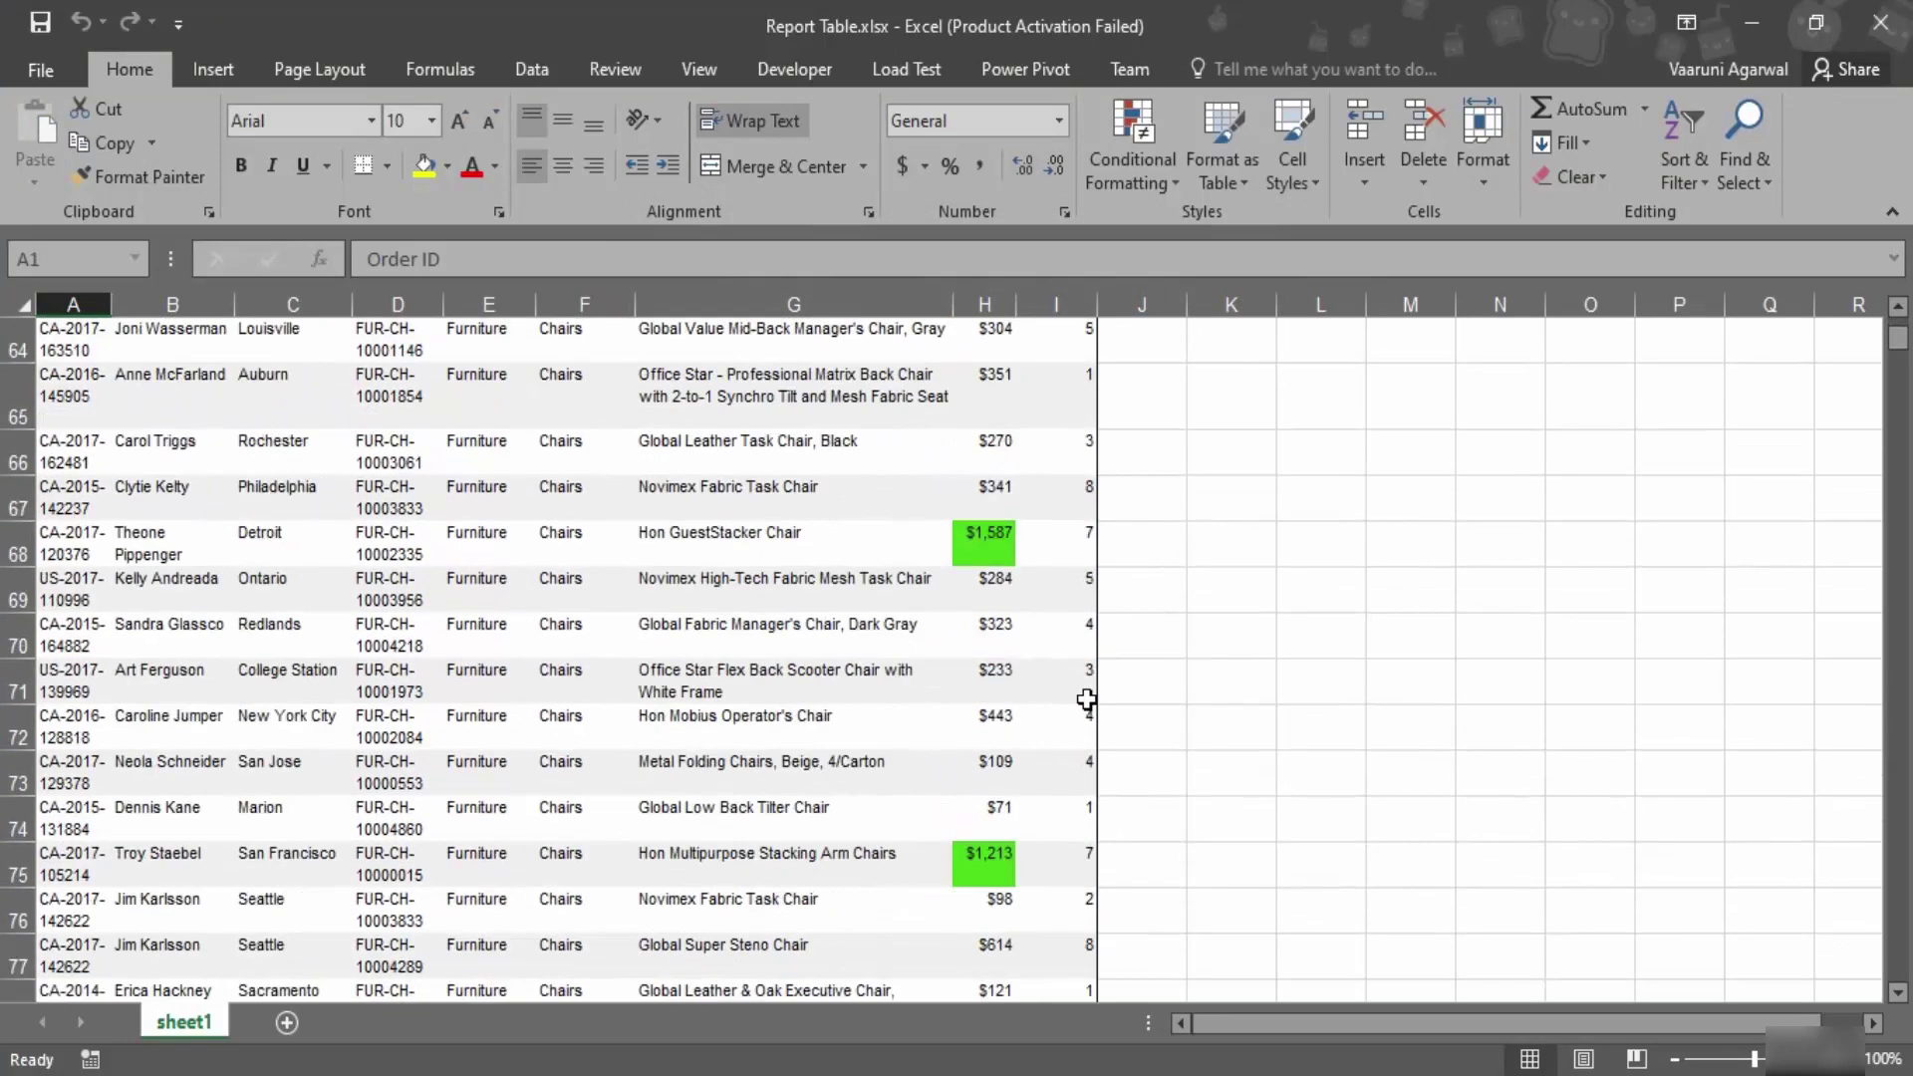
pyautogui.click(990, 556)
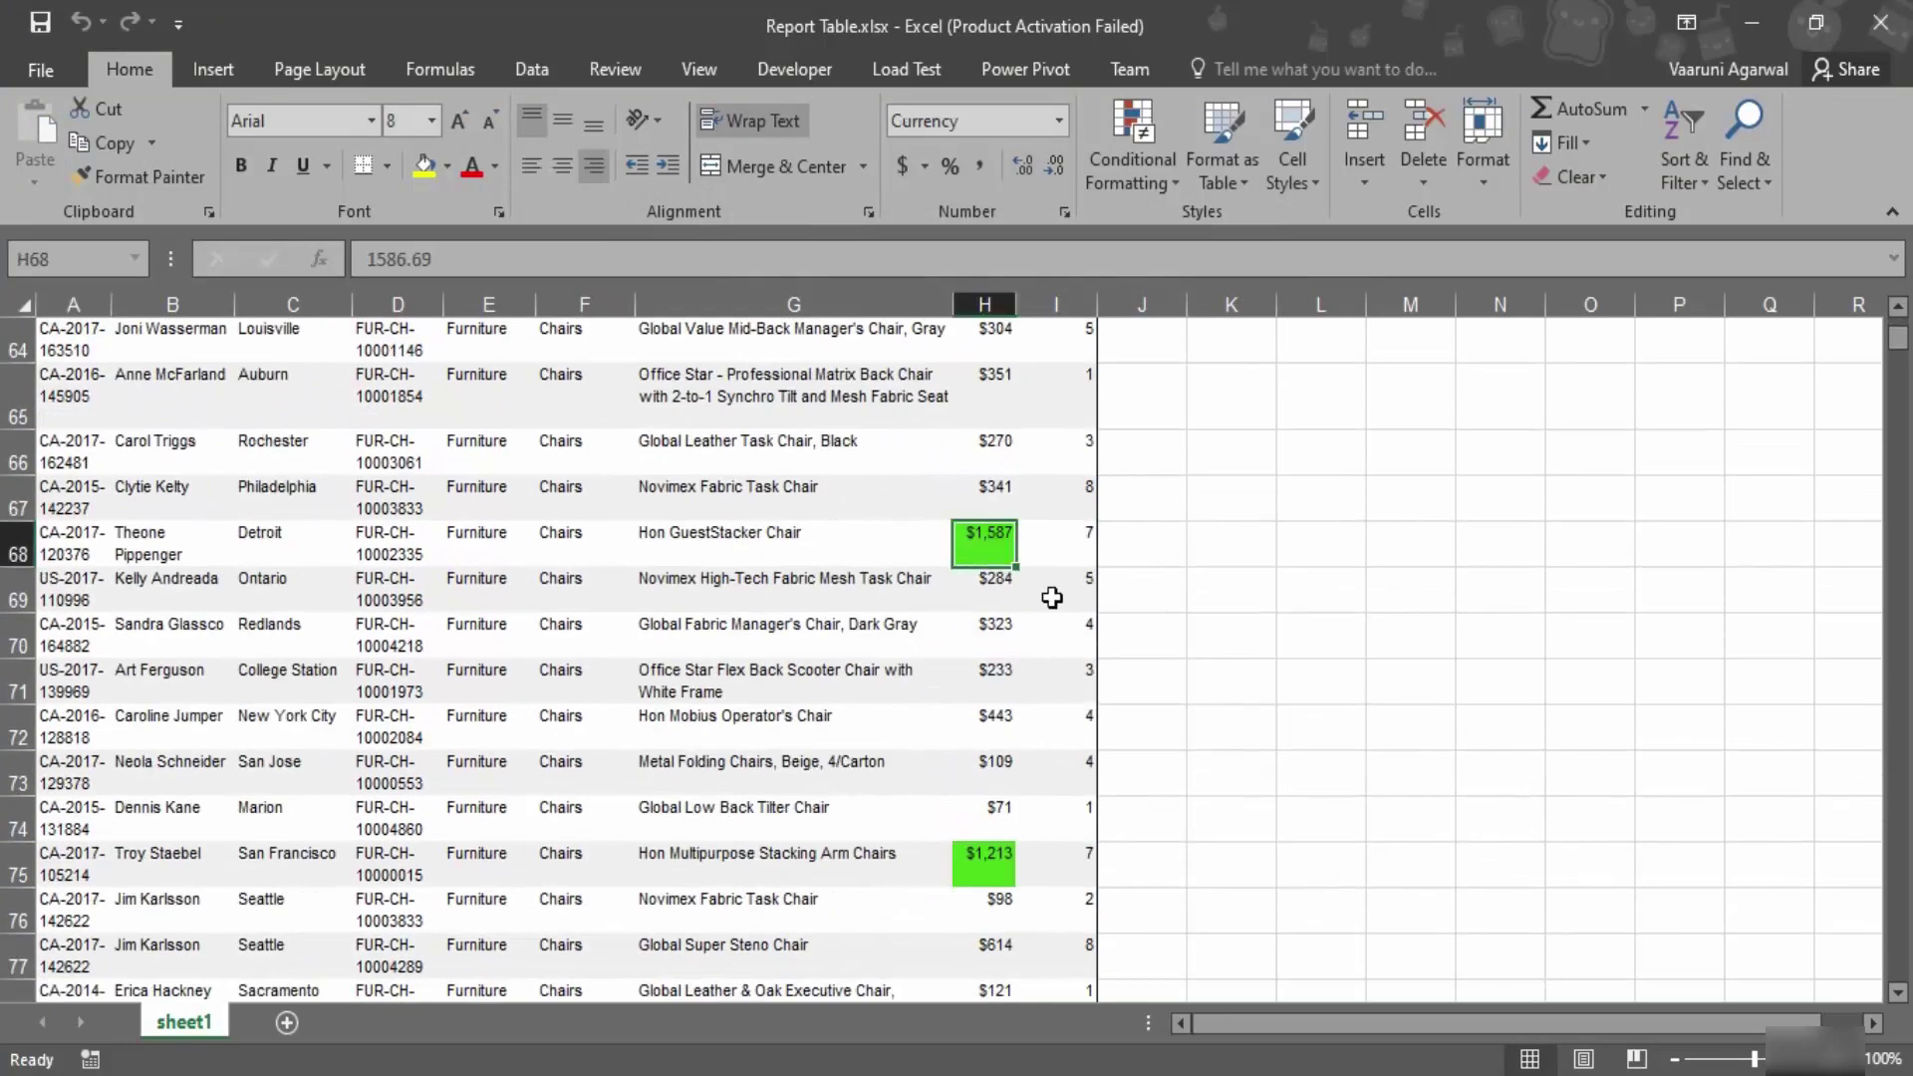